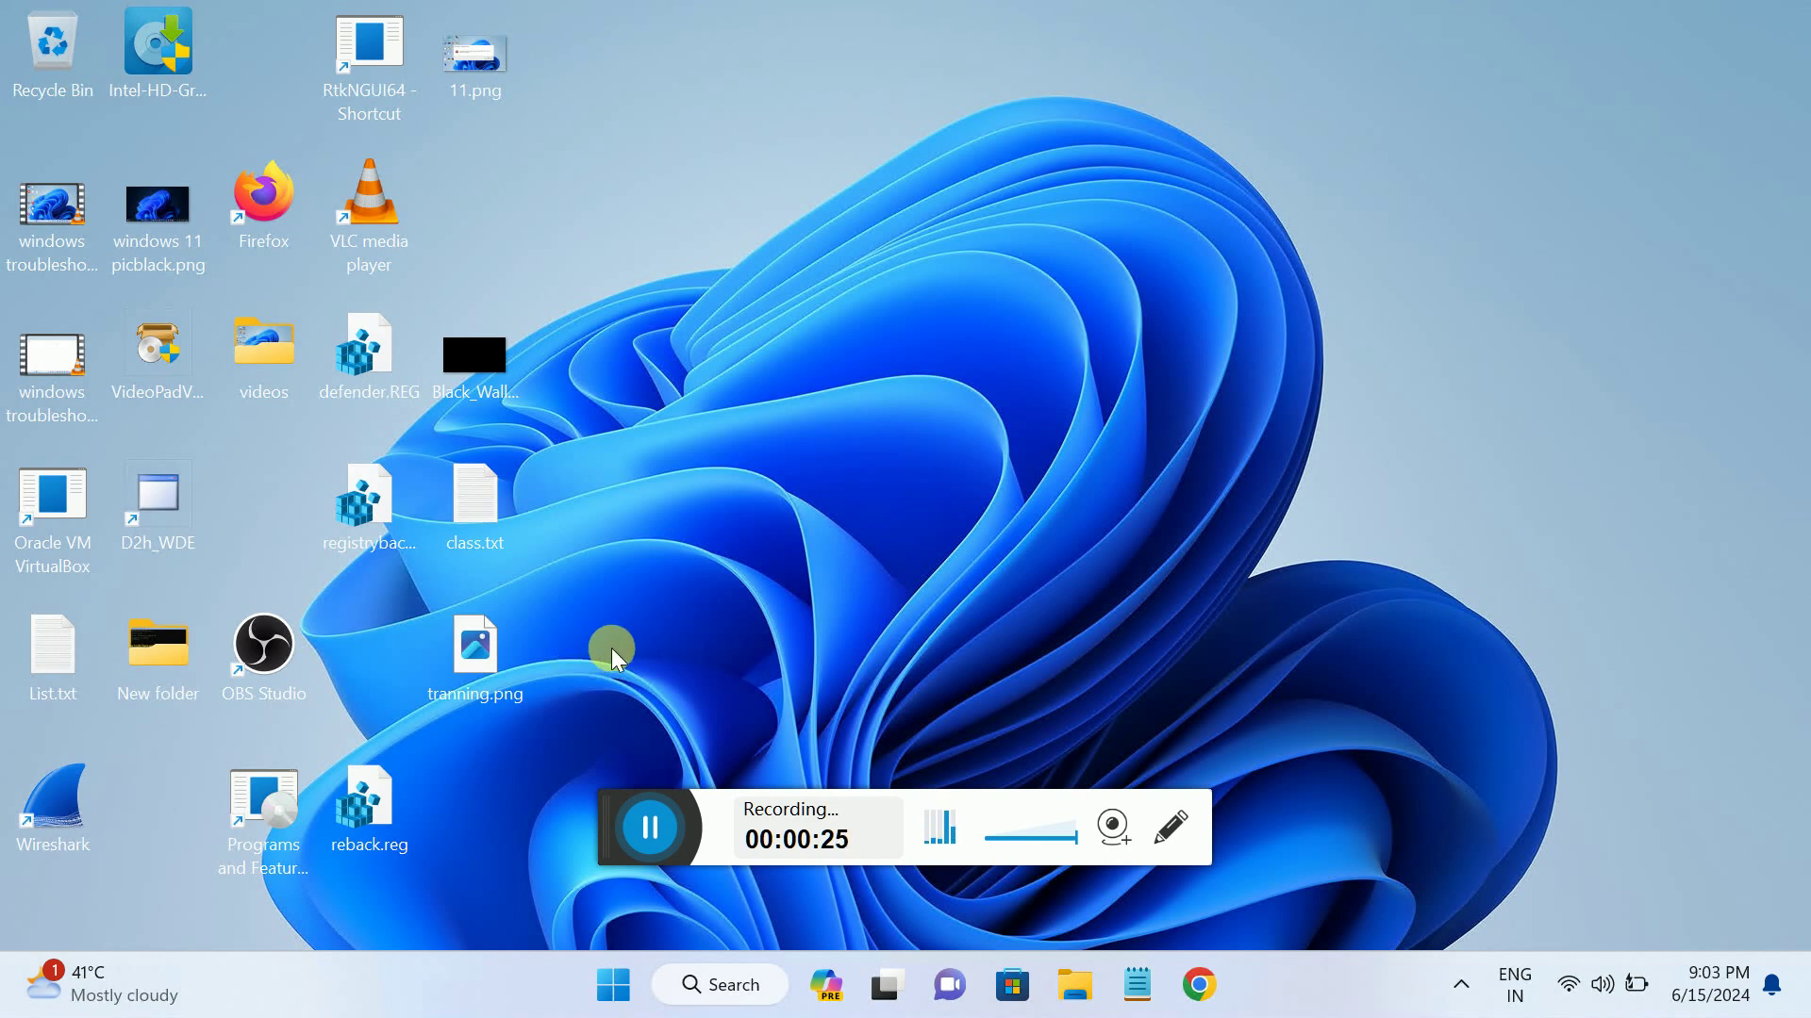
Open the Run dialog from Start search and move it to the screen centre.
key("super+r")
left_click_drag(420, 647, 792, 424)
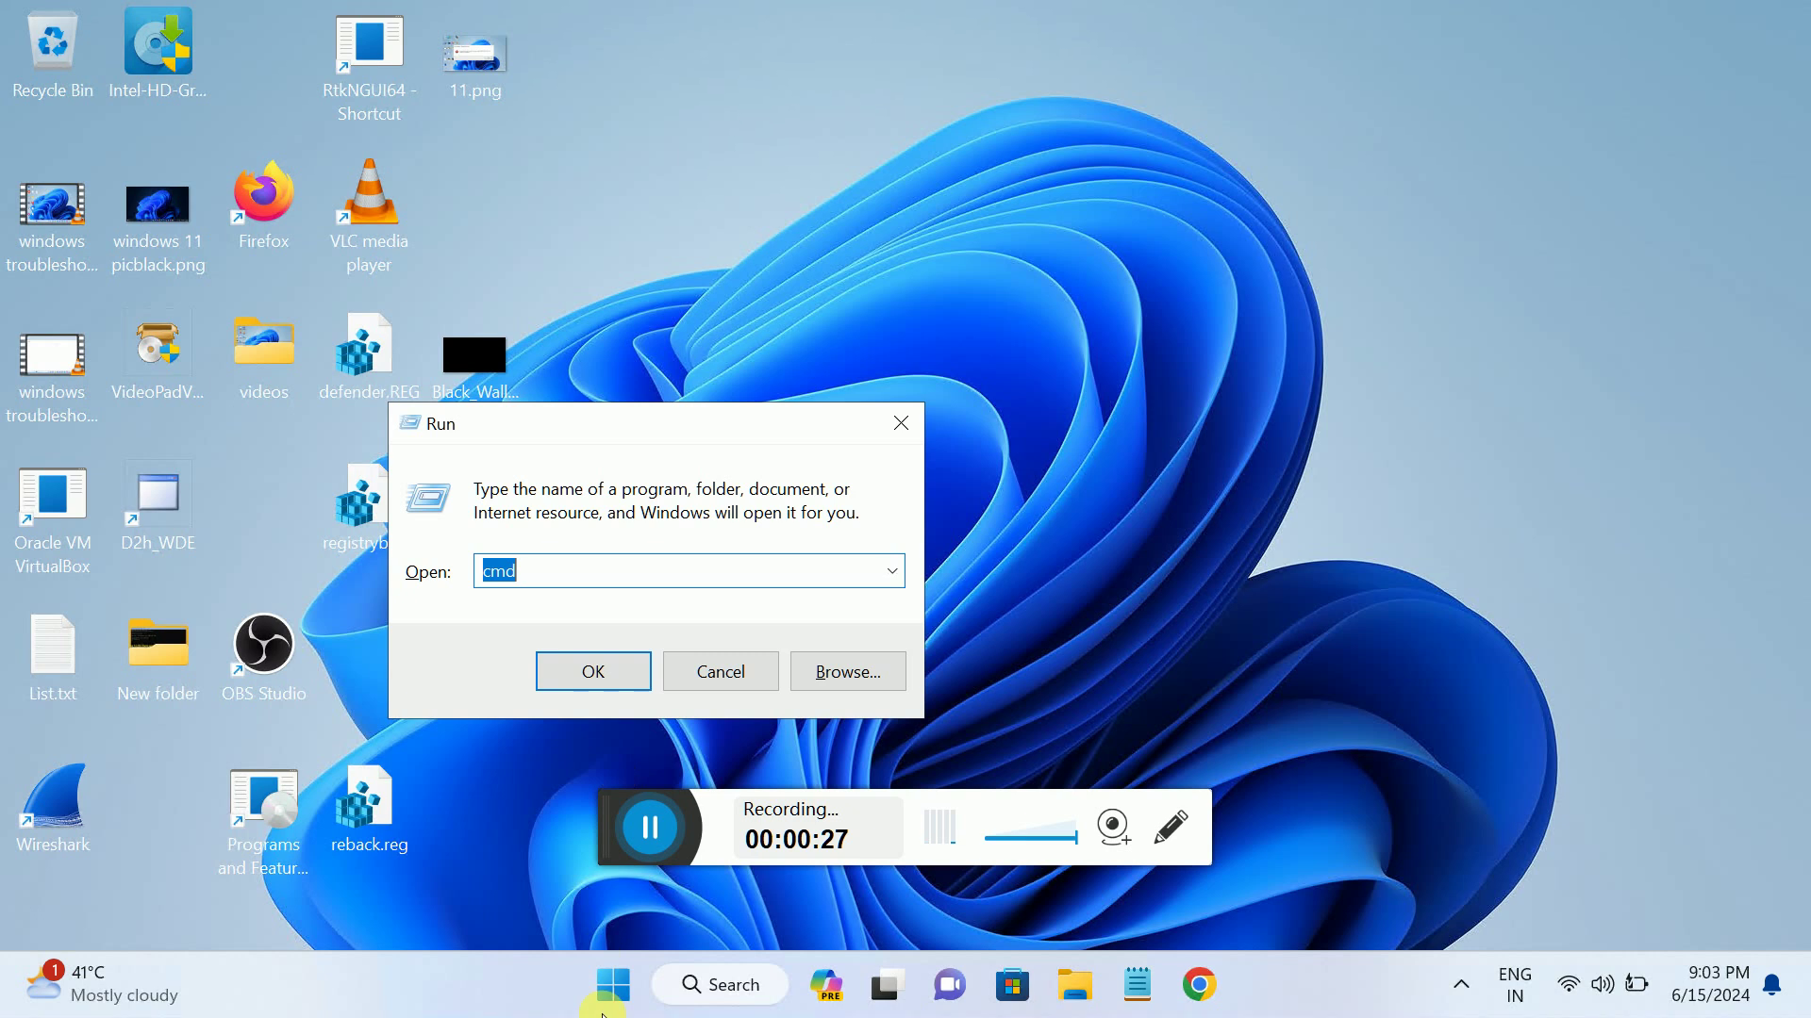
left_click(665, 980)
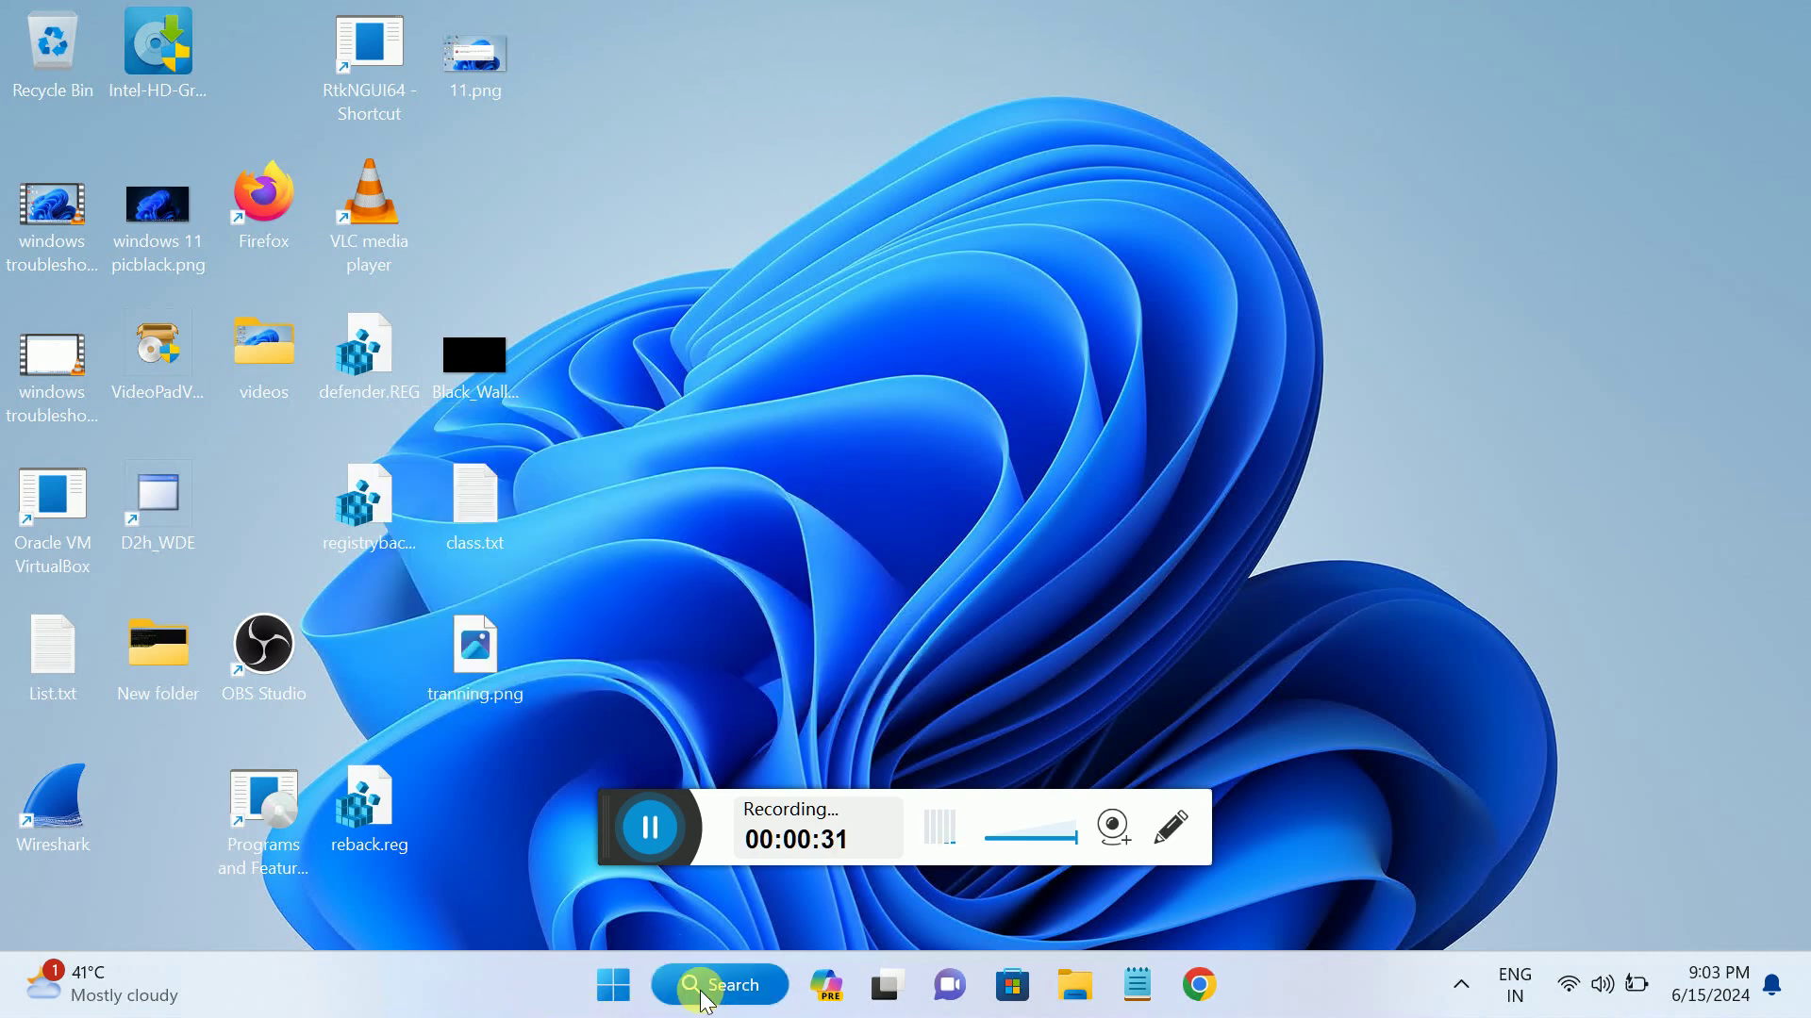
left_click(704, 994)
left_click(708, 988)
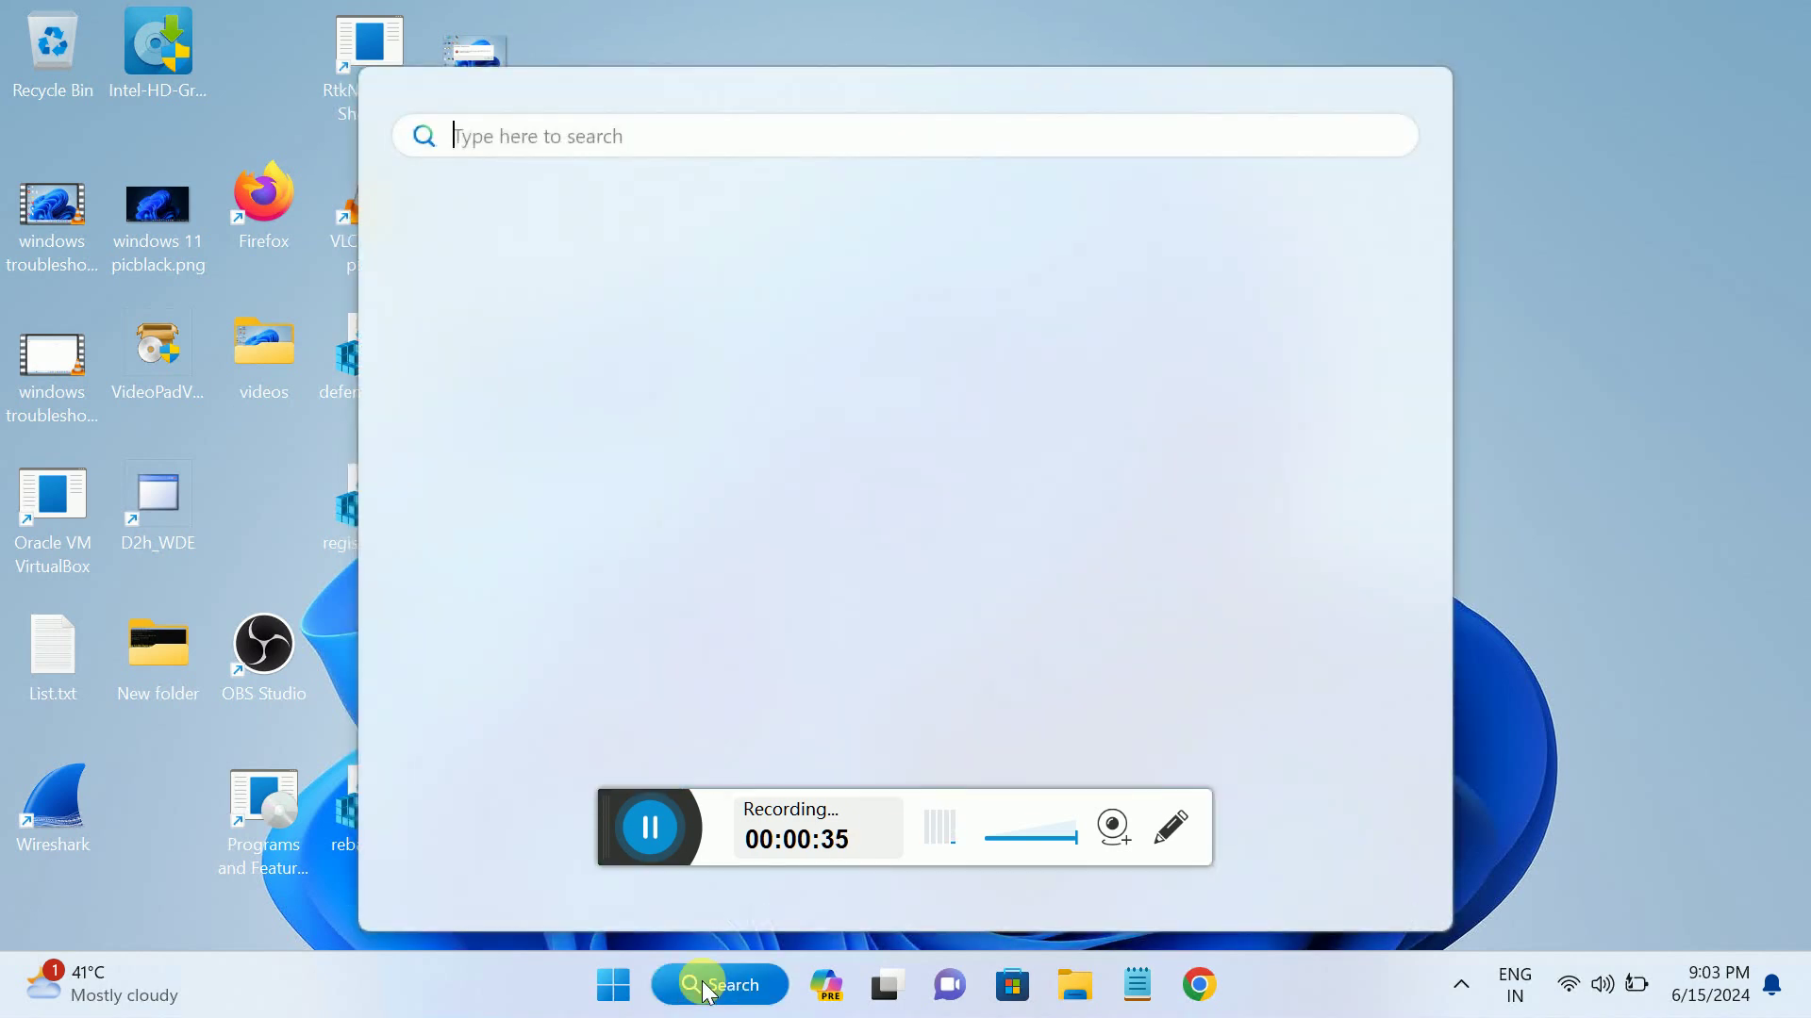
type("run")
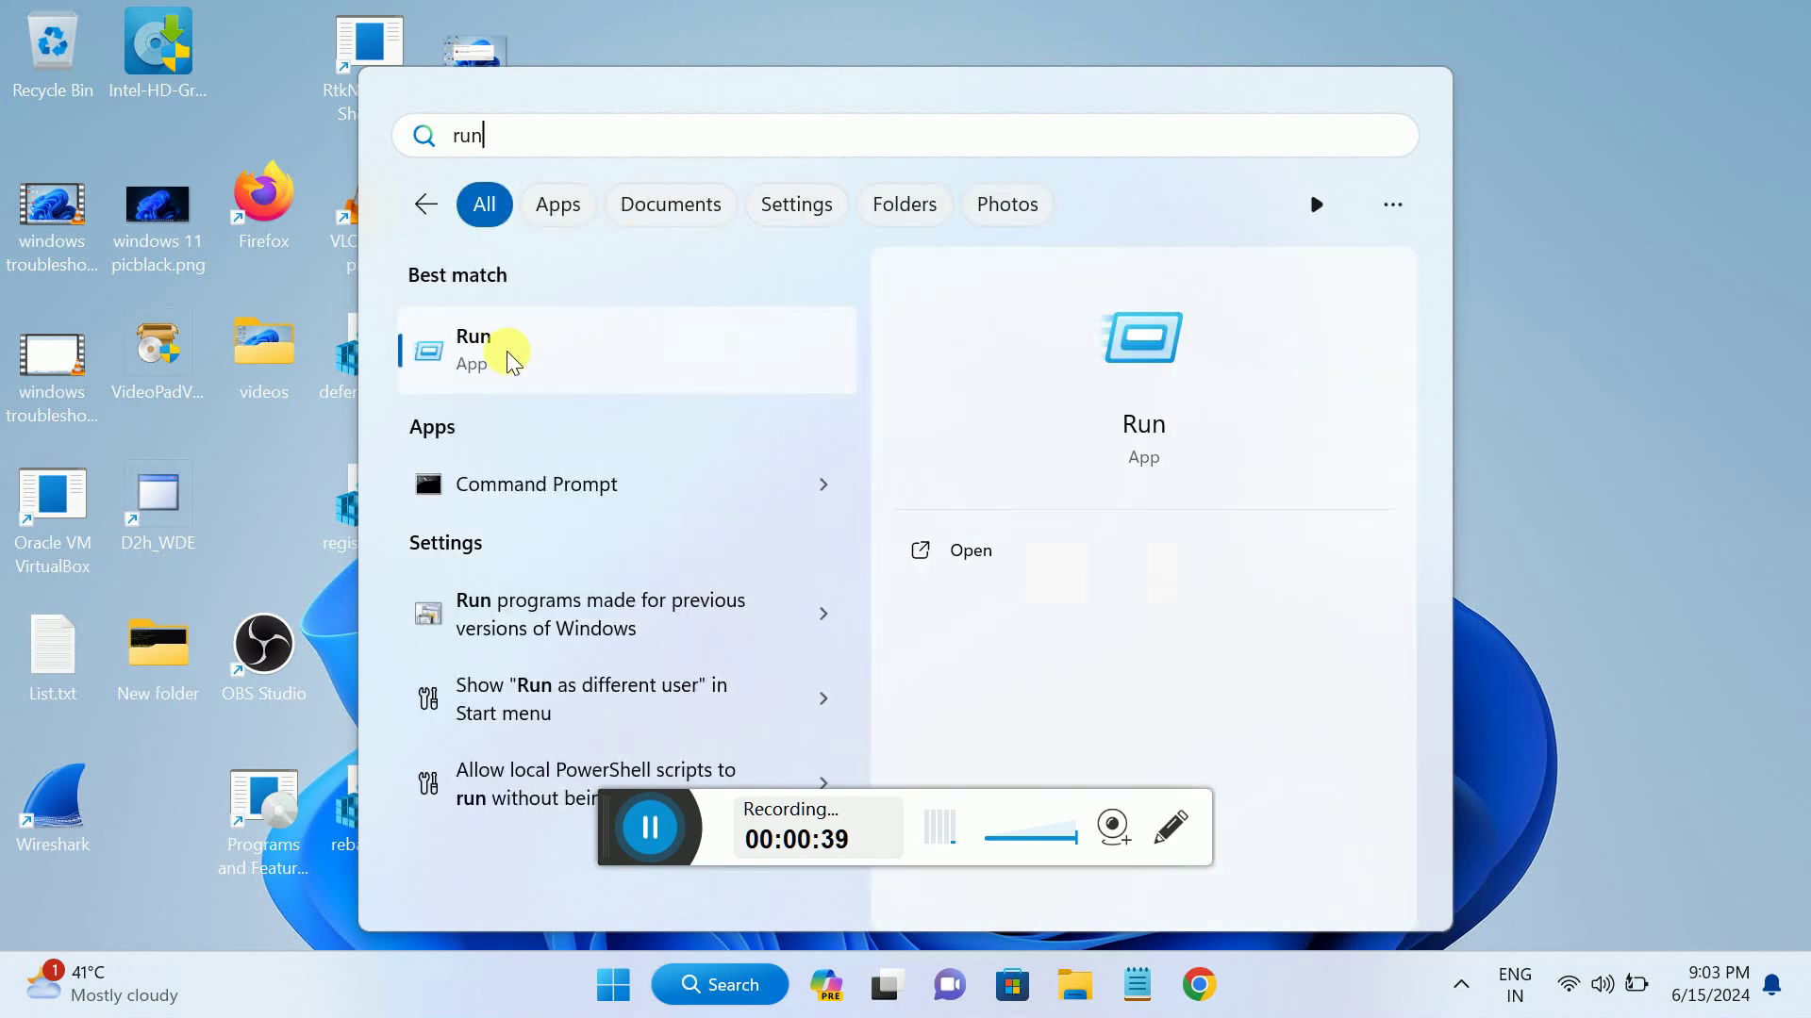
left_click(508, 353)
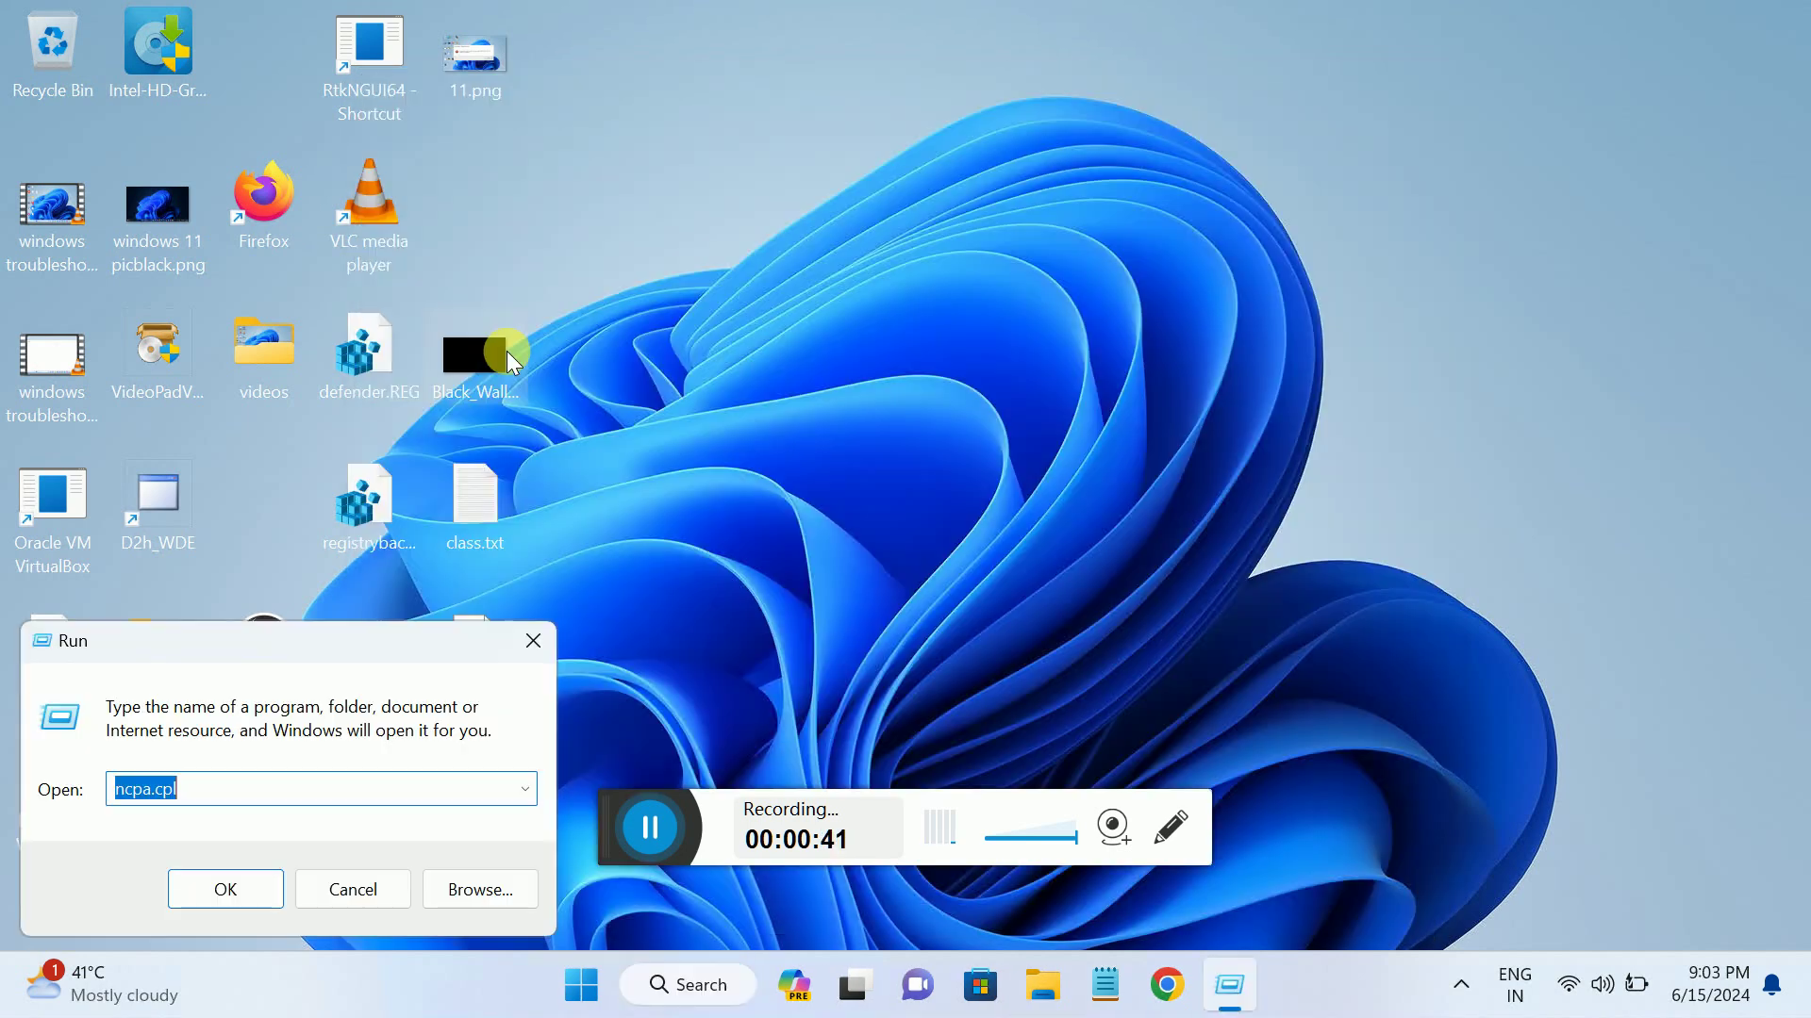
left_click_drag(332, 645, 1041, 242)
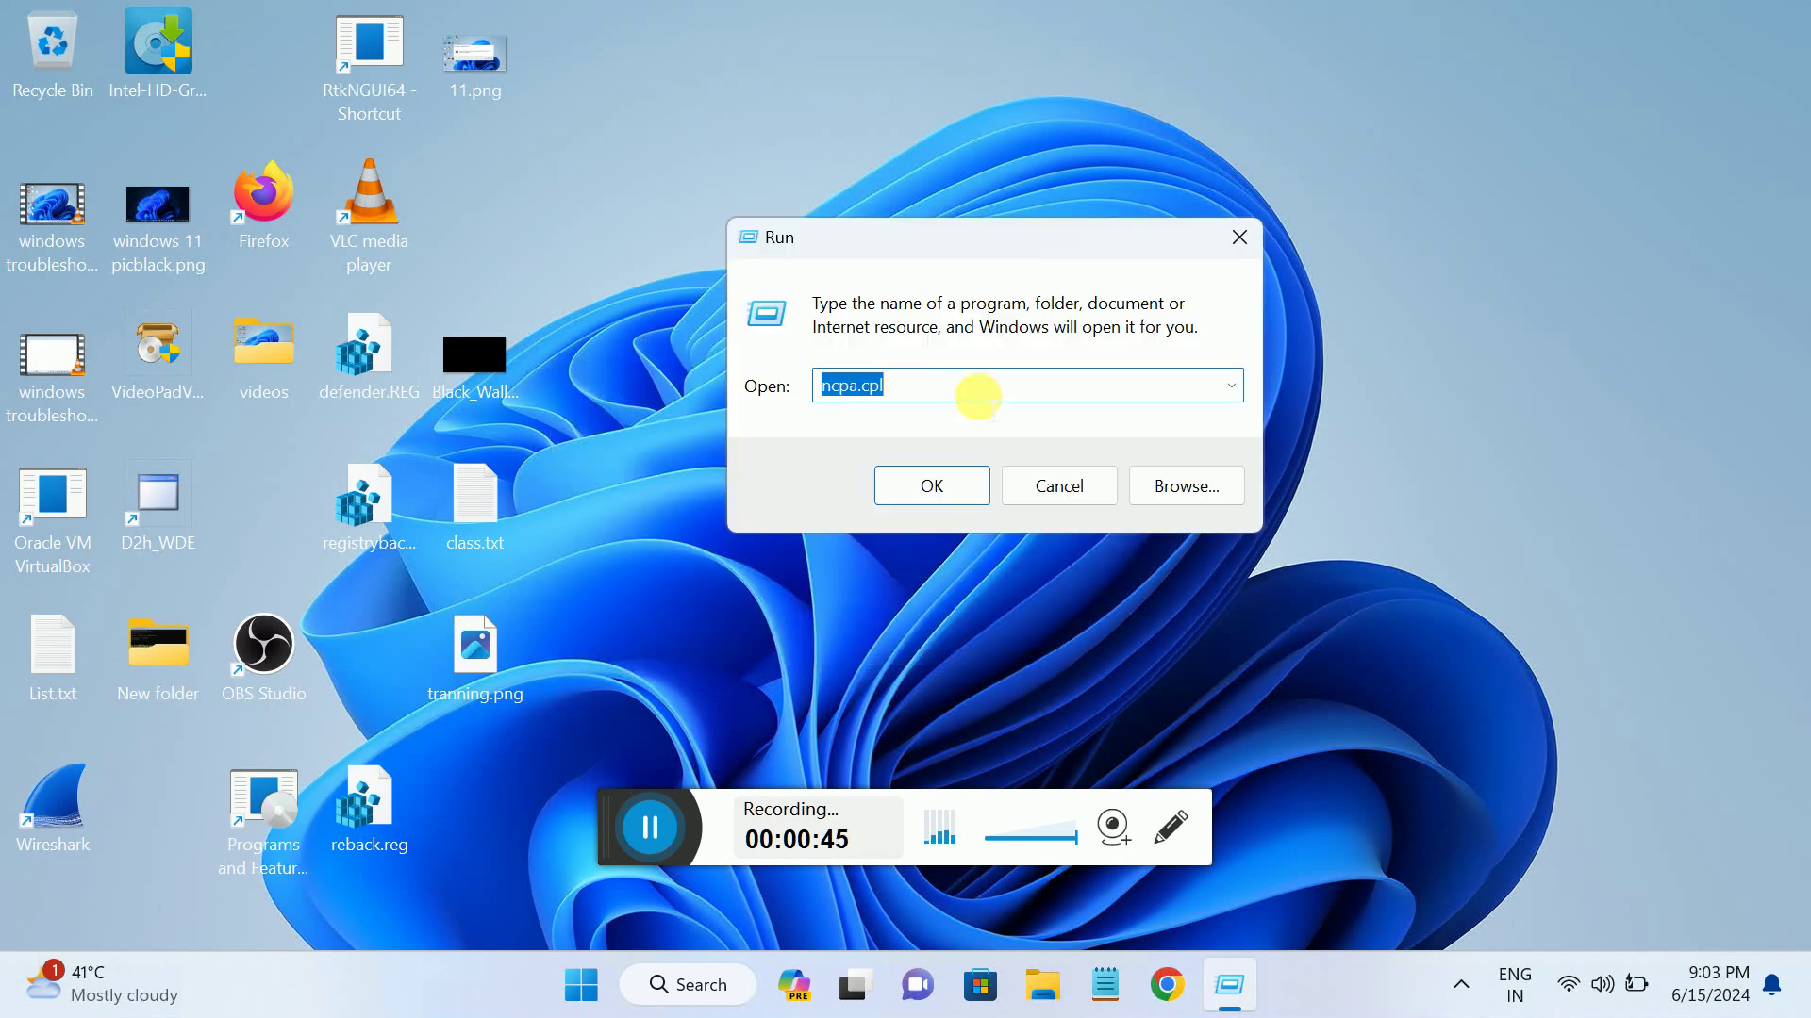
Run the cleanmgr command to start Disk Clean-up.
type("cle")
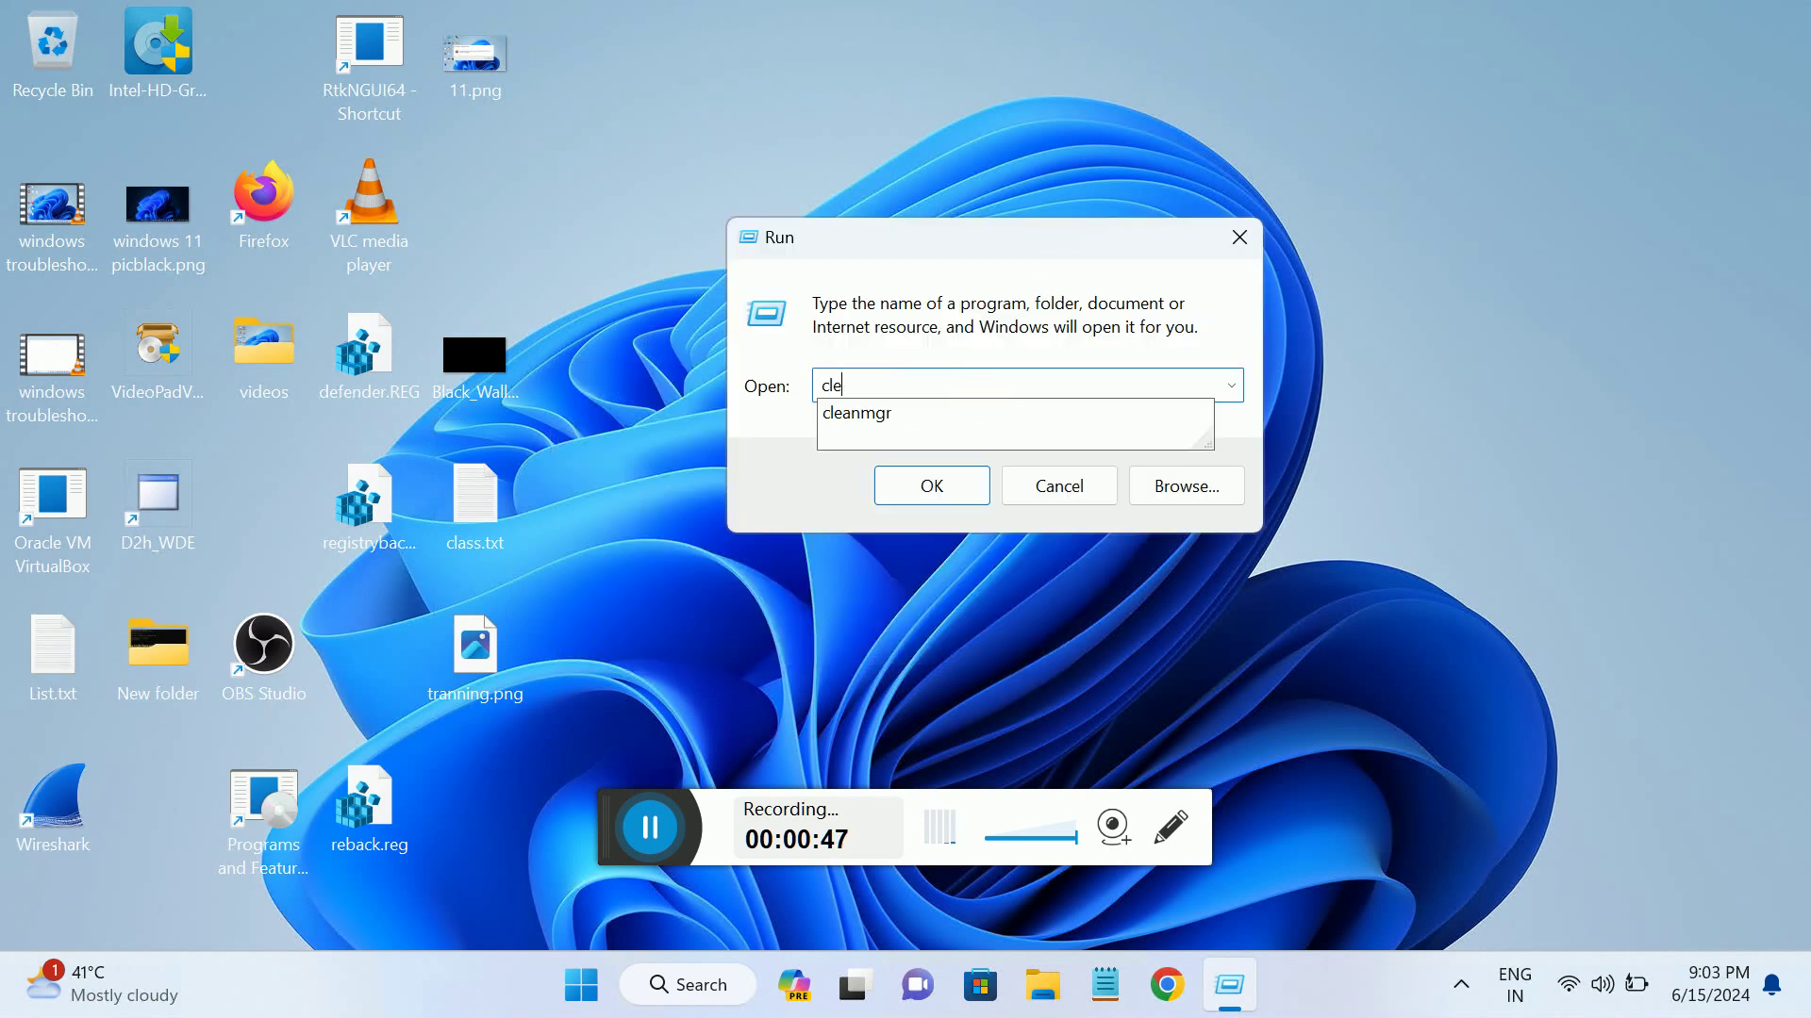
type("n")
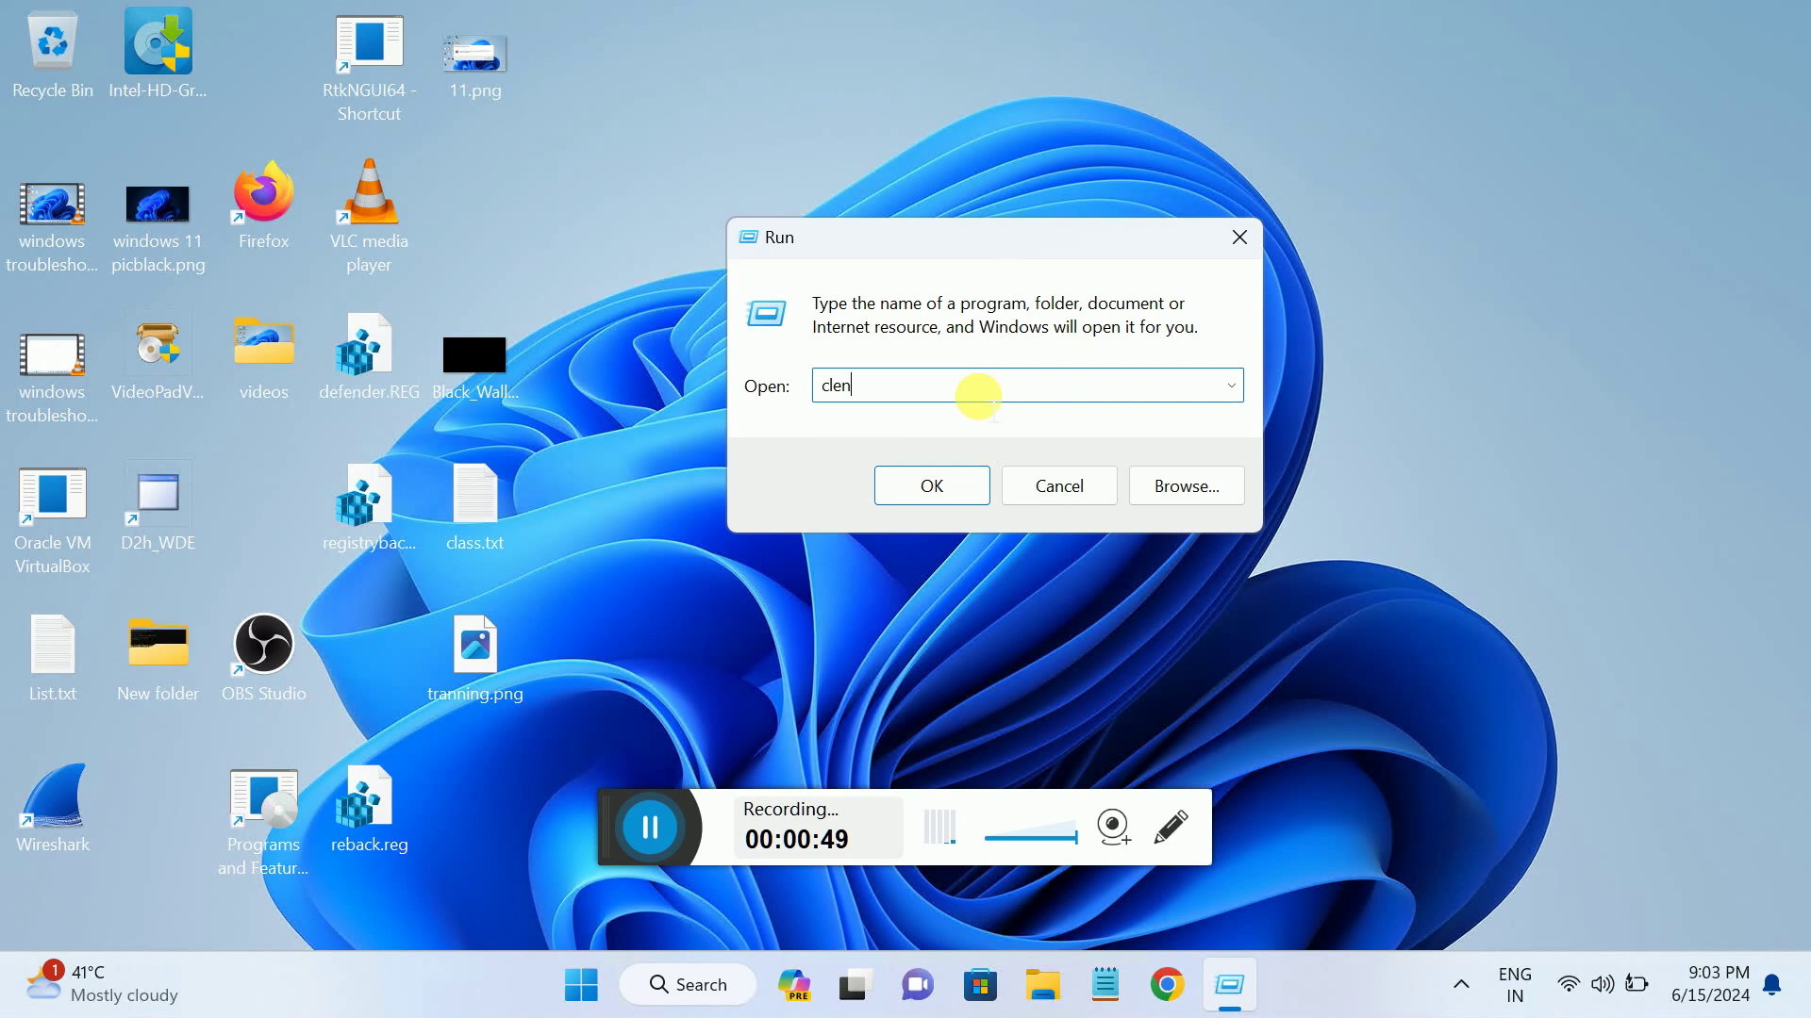
key("BackSpace")
type("anmgr")
key("Return")
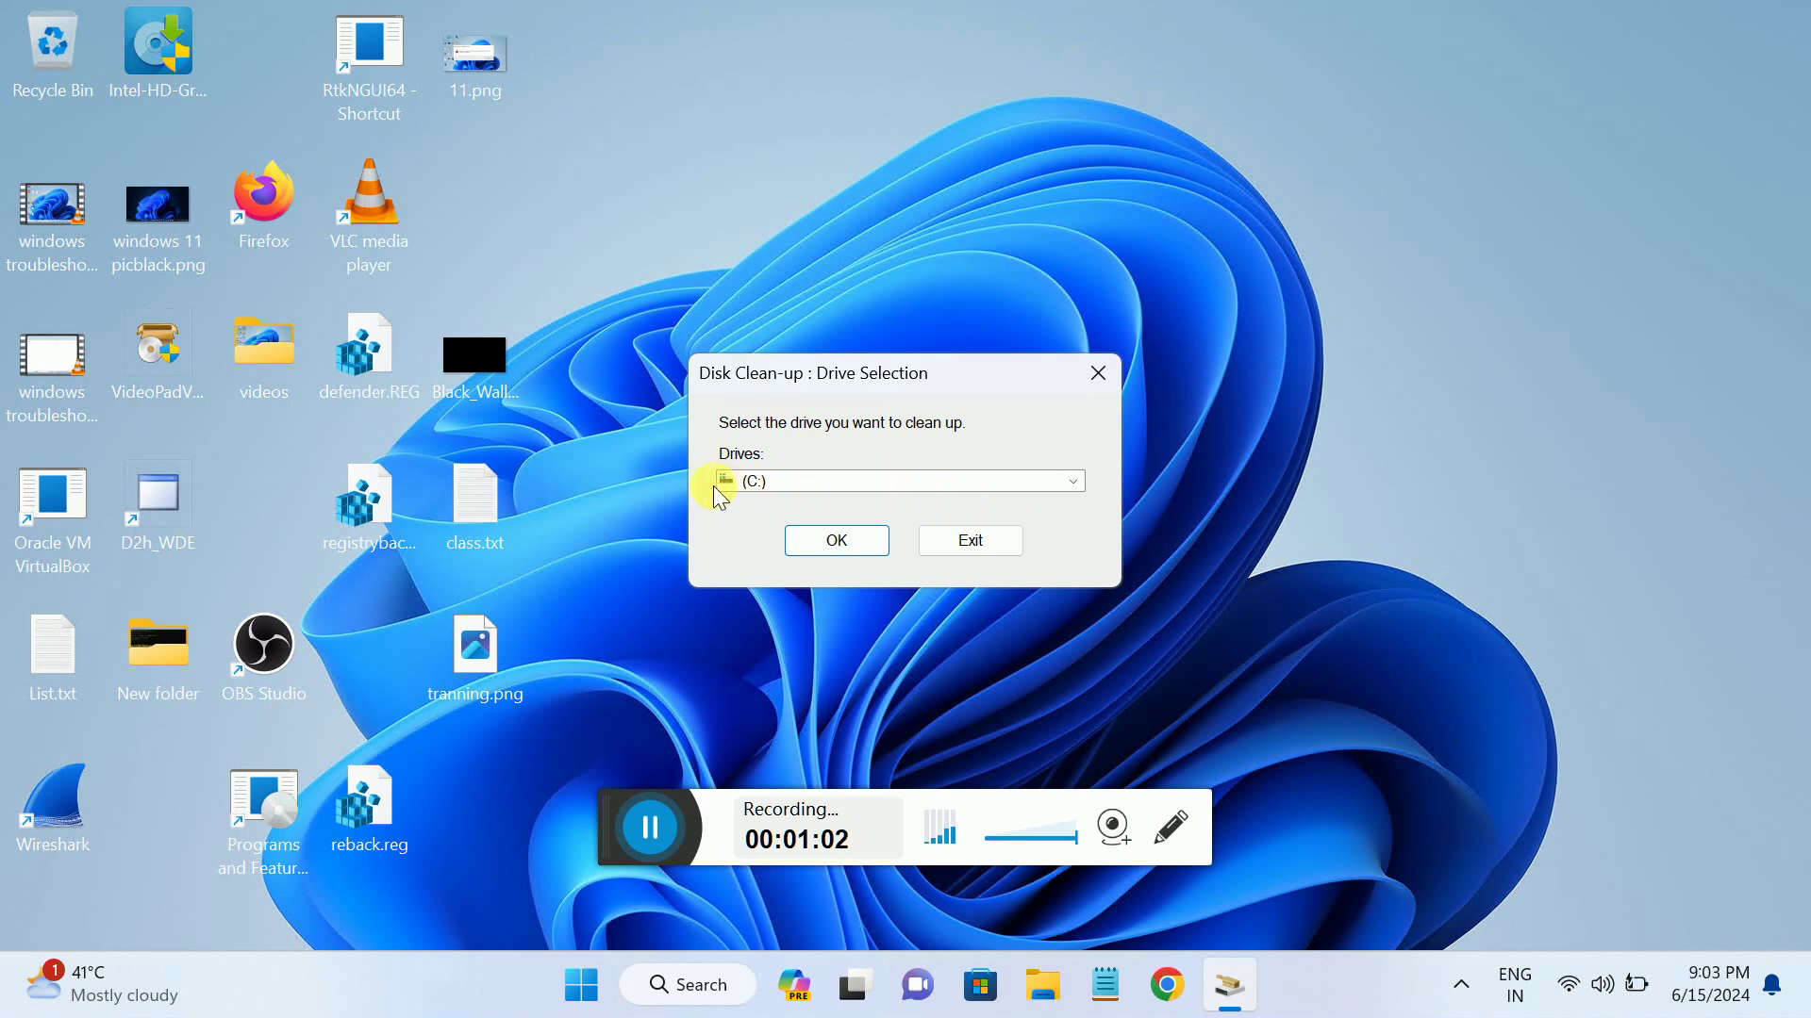
Scan drive (C:) for clean-up and move the results window to the right.
left_click(839, 541)
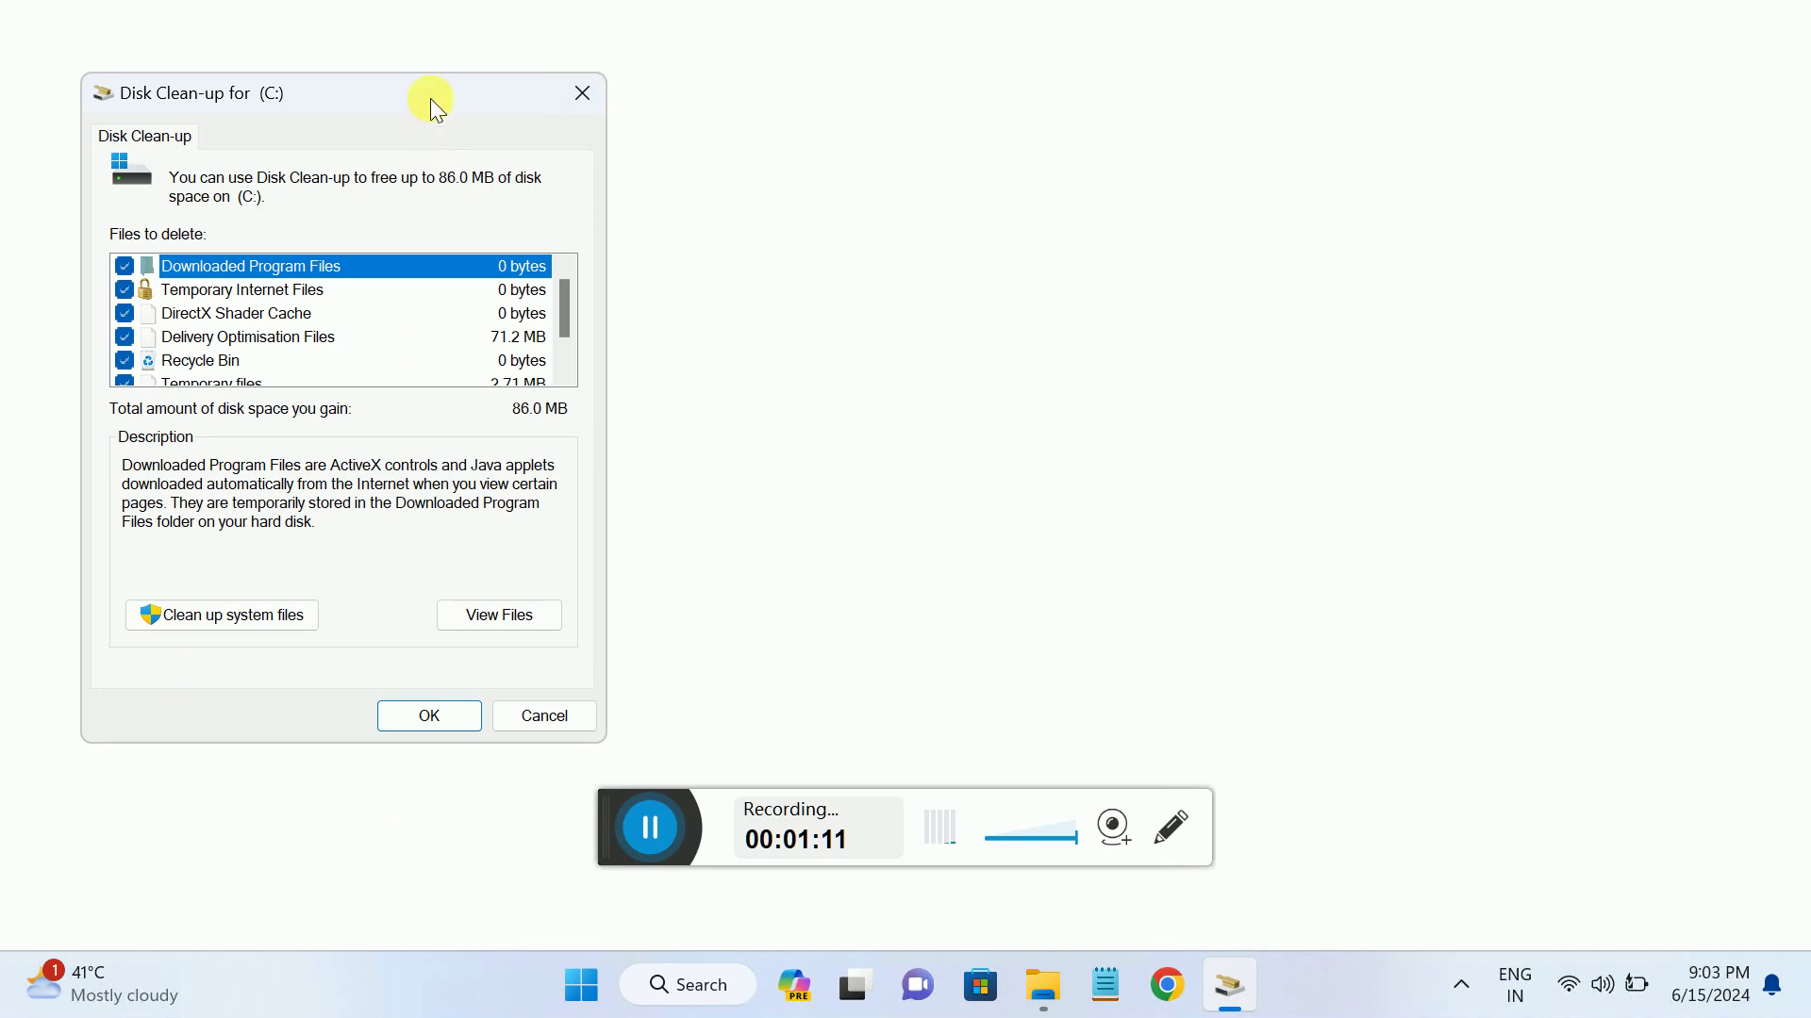
left_click_drag(430, 98, 1202, 147)
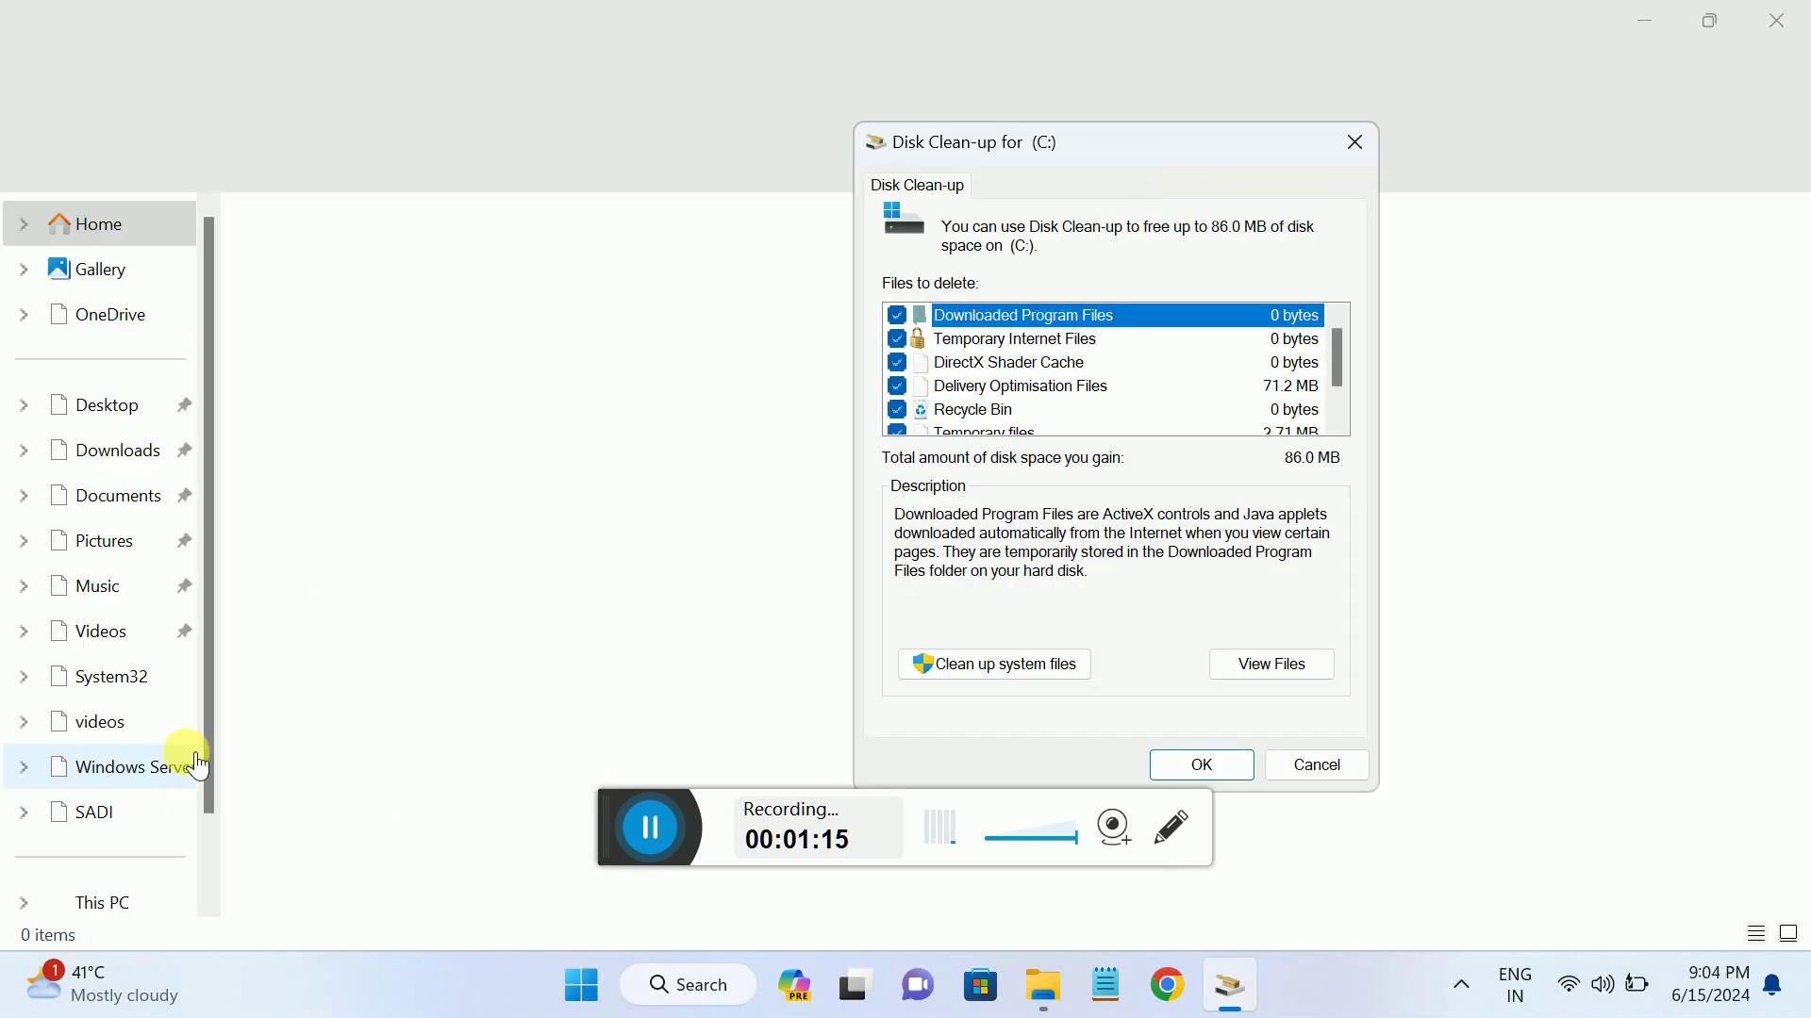
Check This PC shows 21.7 GB free of 122 GB on C:, then close File Explorer.
left_click(100, 906)
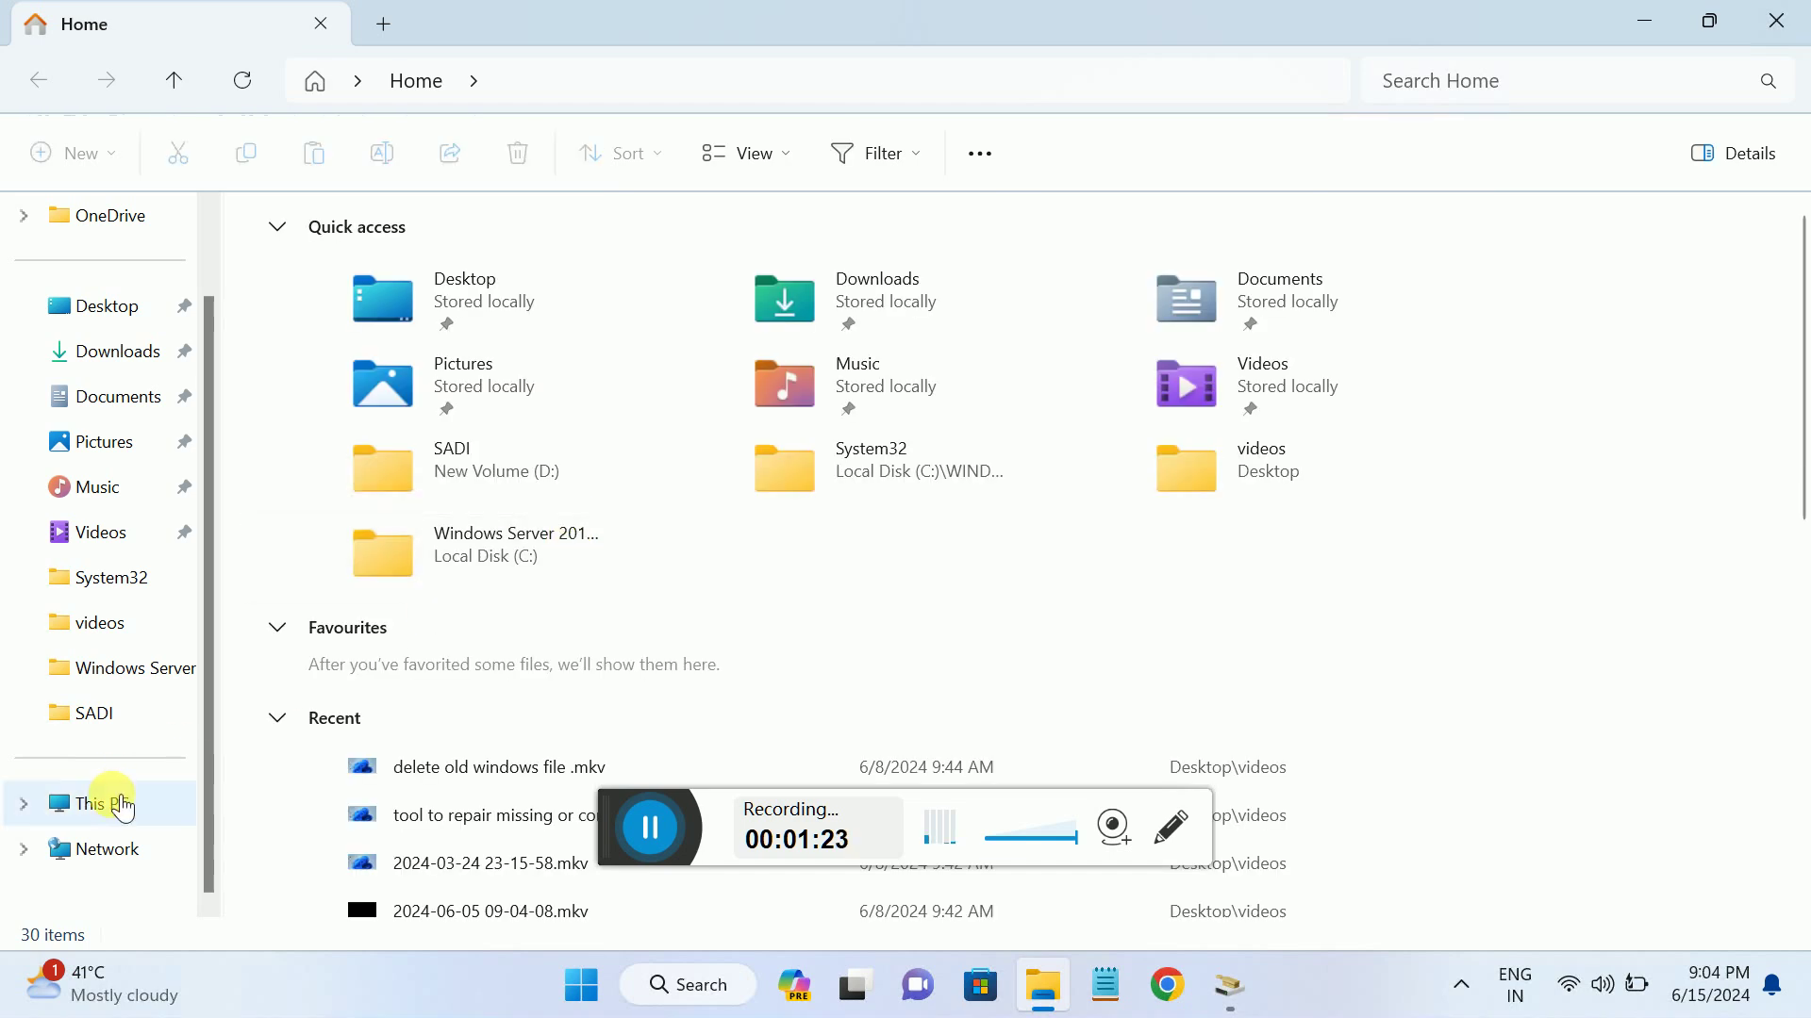
left_click(121, 806)
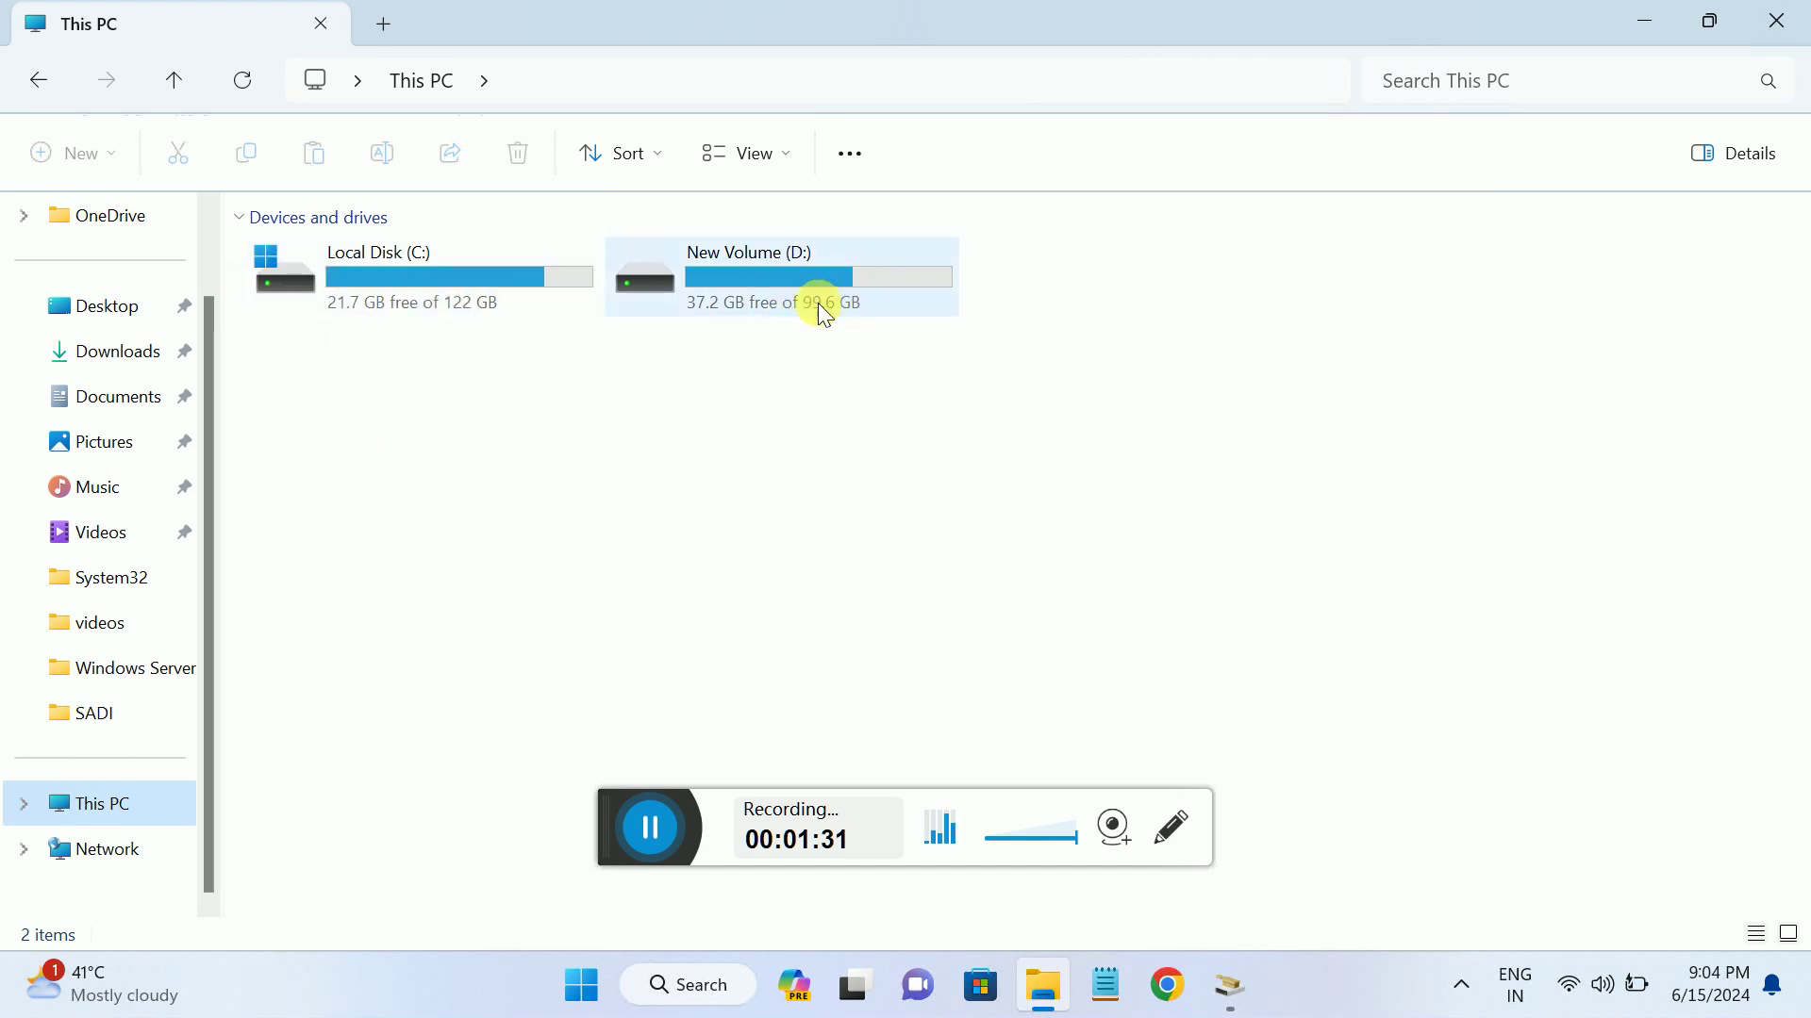
left_click(1791, 21)
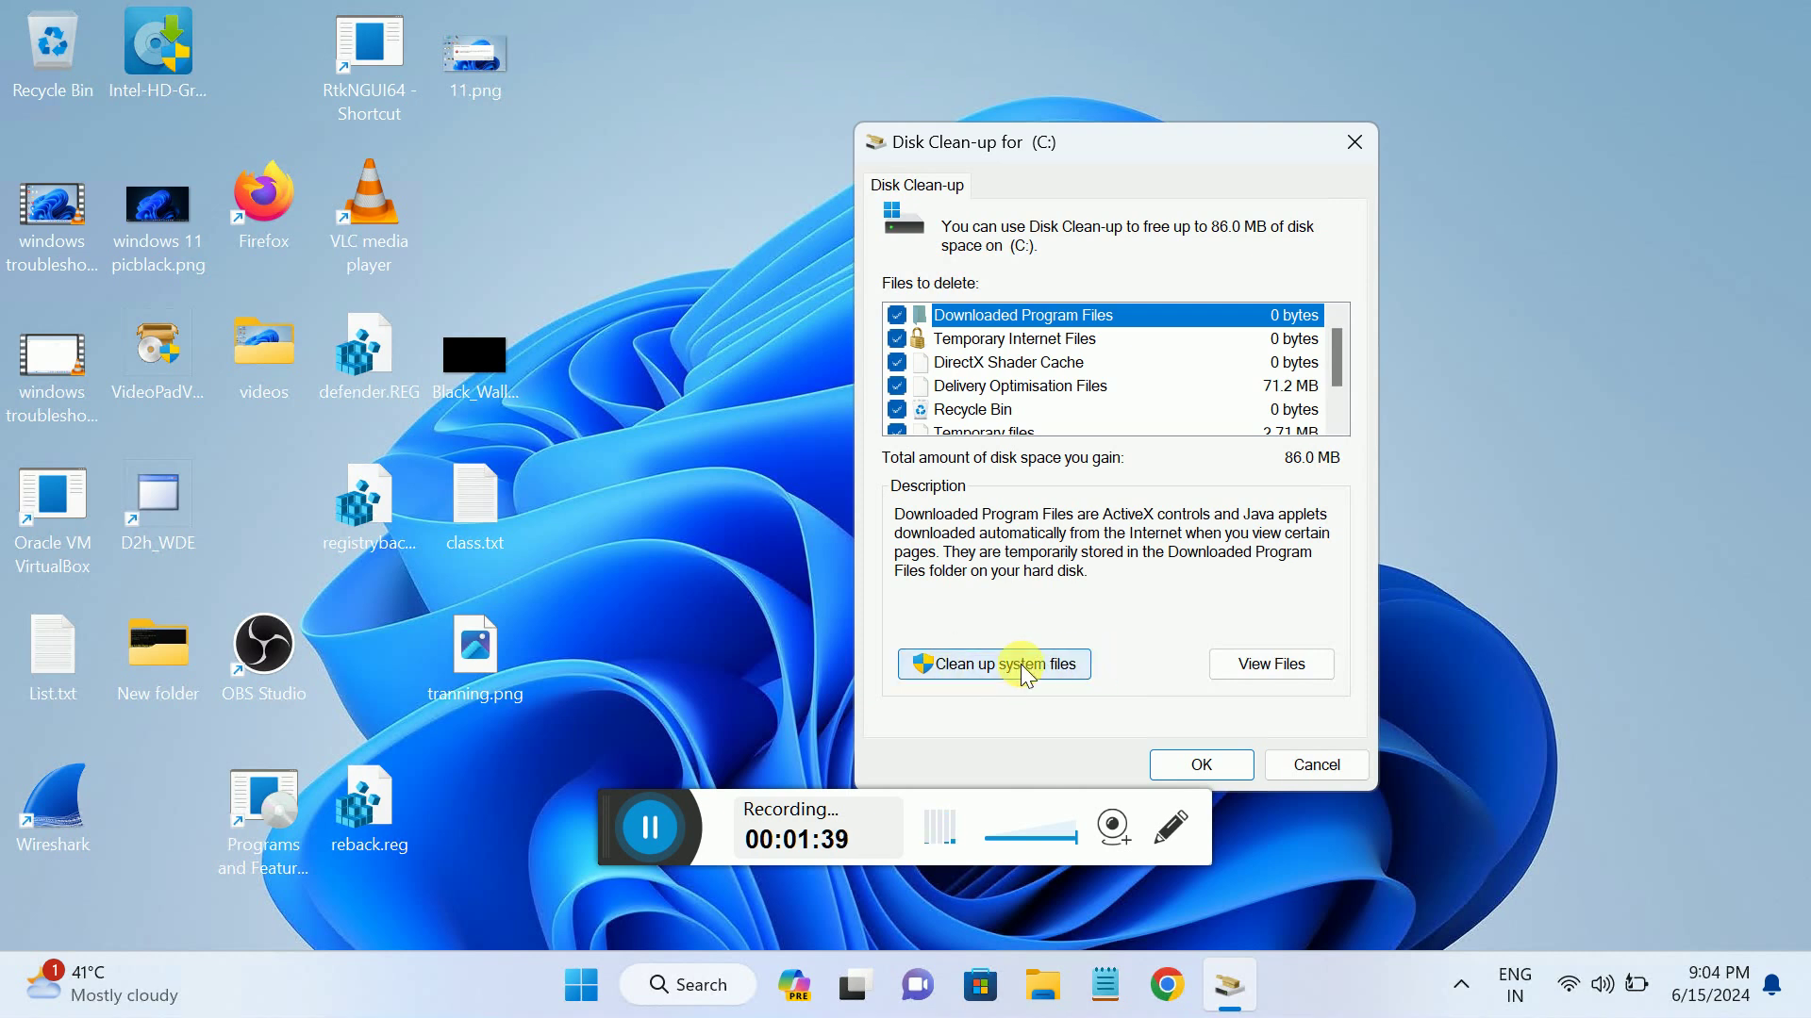
Review the Files to delete list, then restart Disk Clean-up to include system files.
scroll(931, 391, "down", 1)
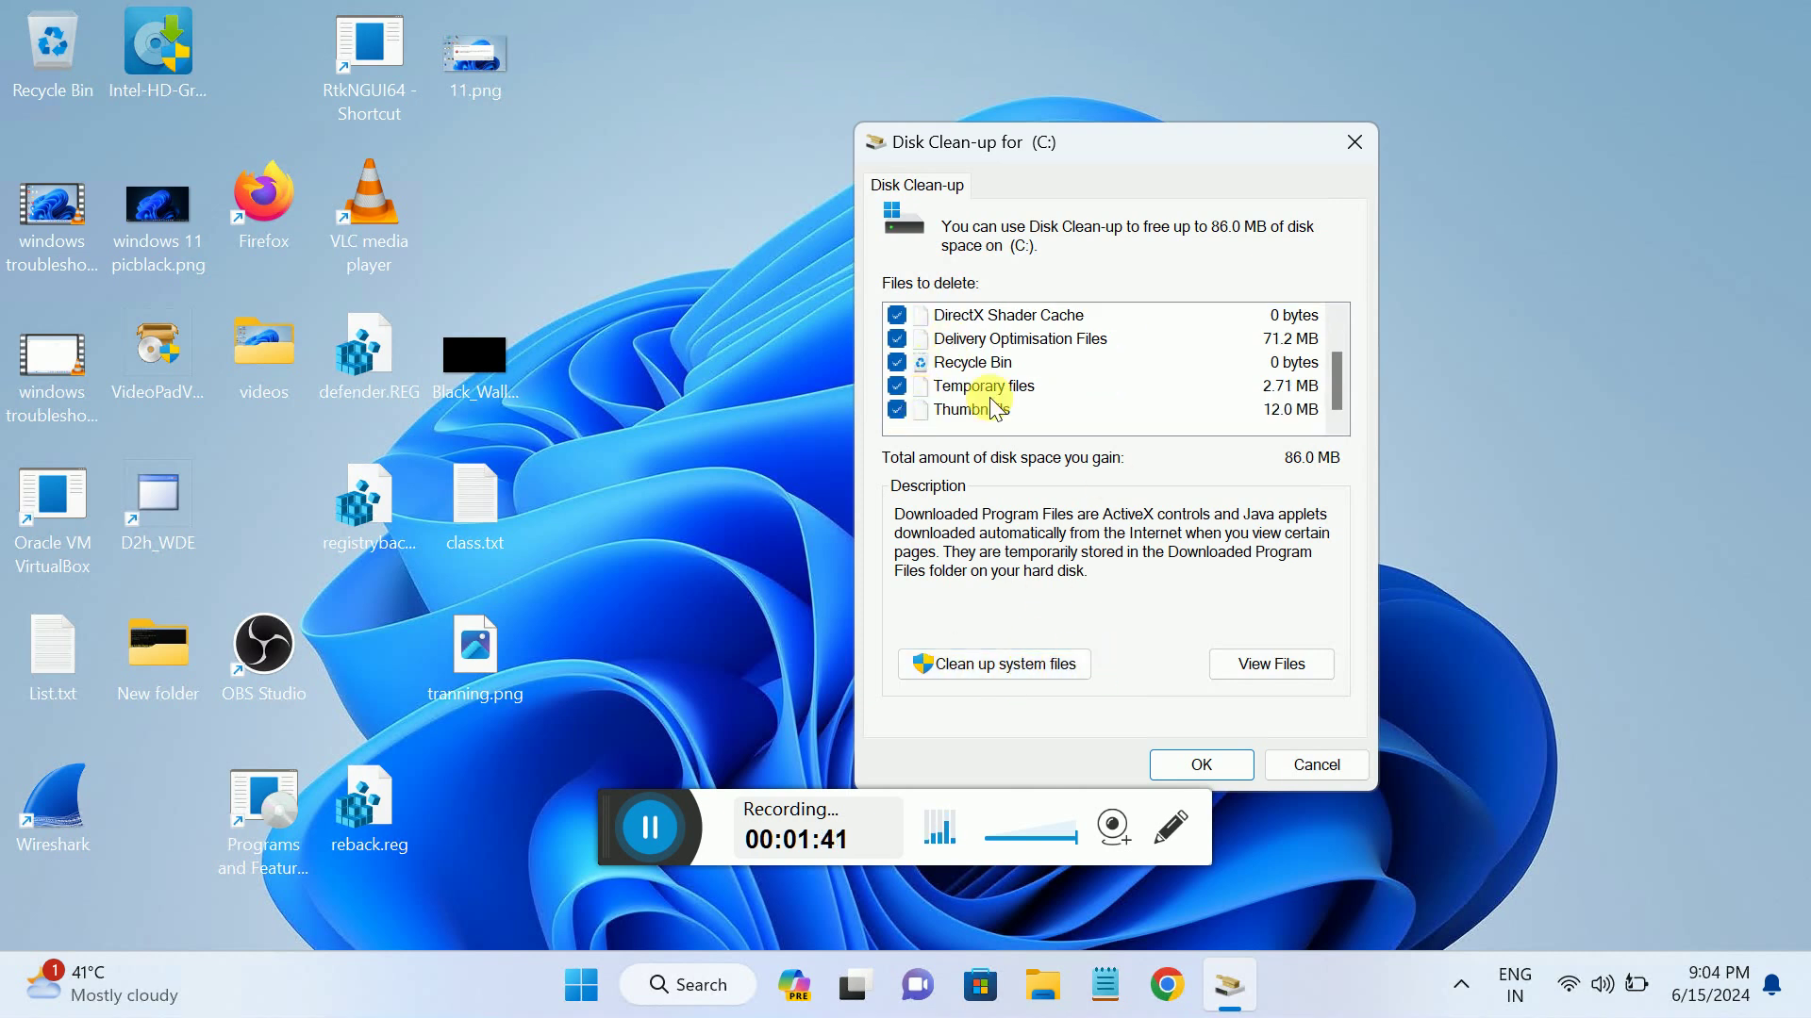
scroll(971, 394, "up", 1)
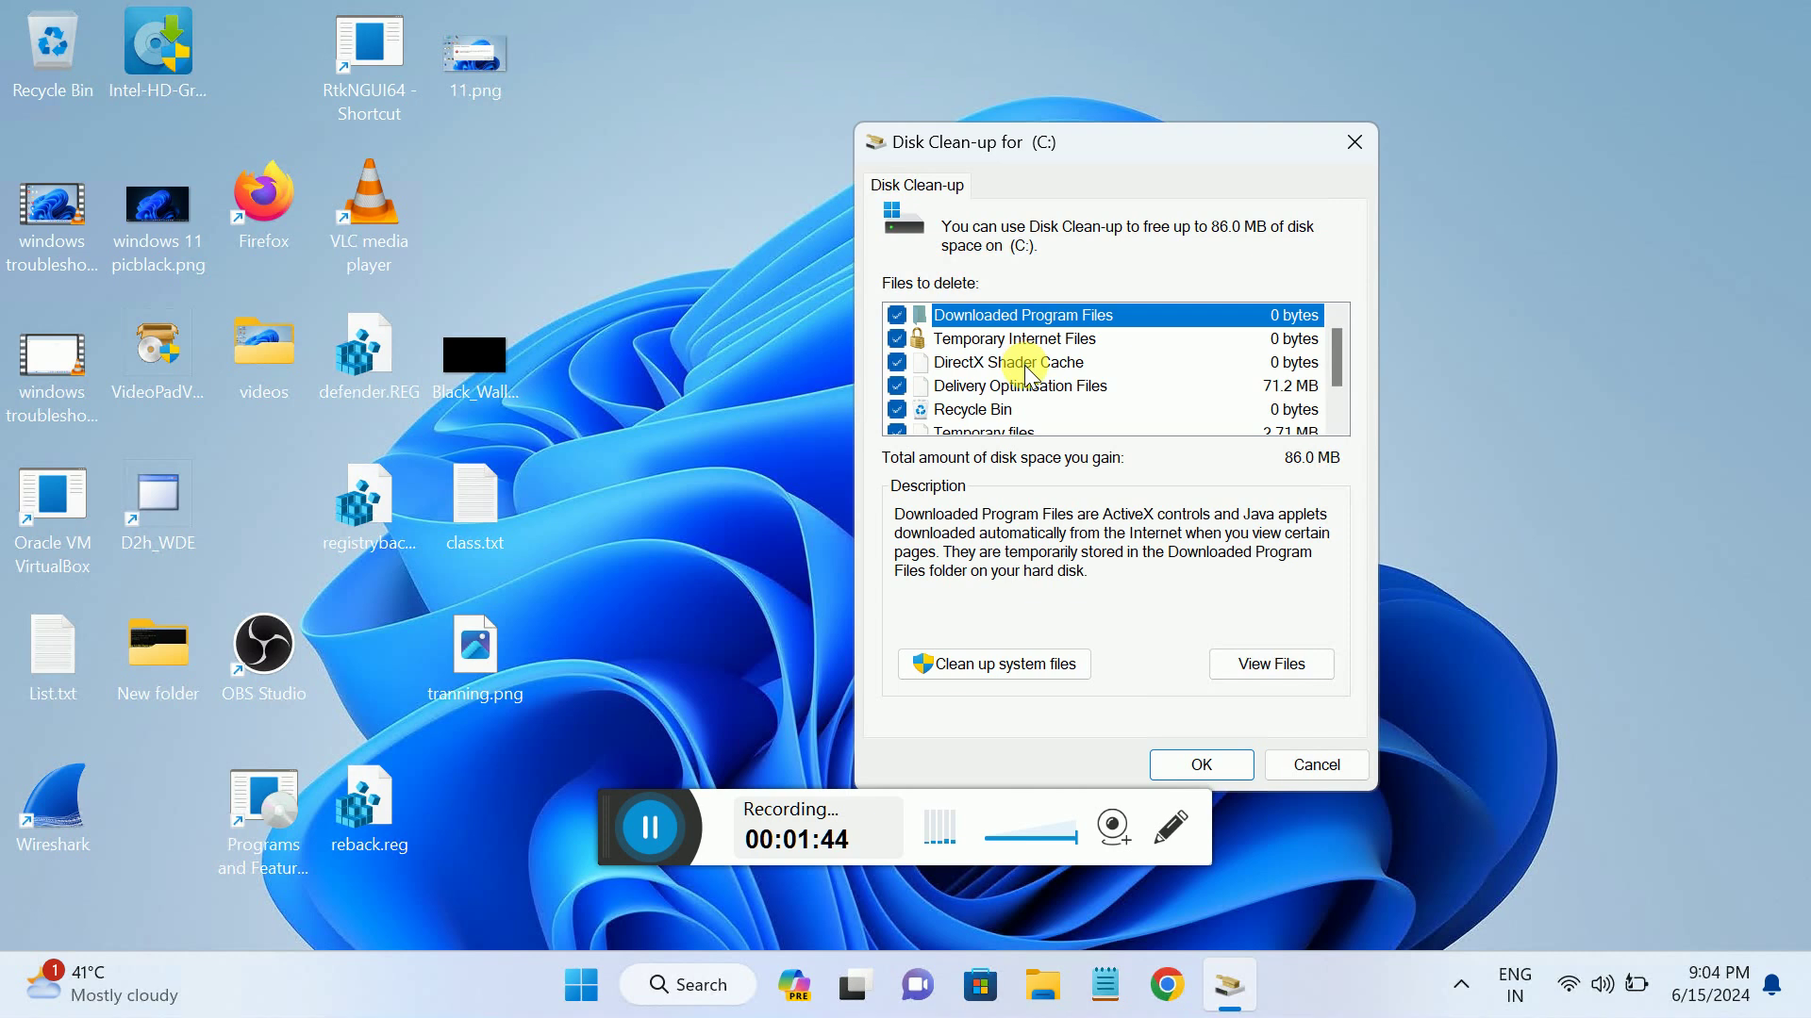
scroll(1059, 365, "down", 1)
scroll(1002, 375, "up", 1)
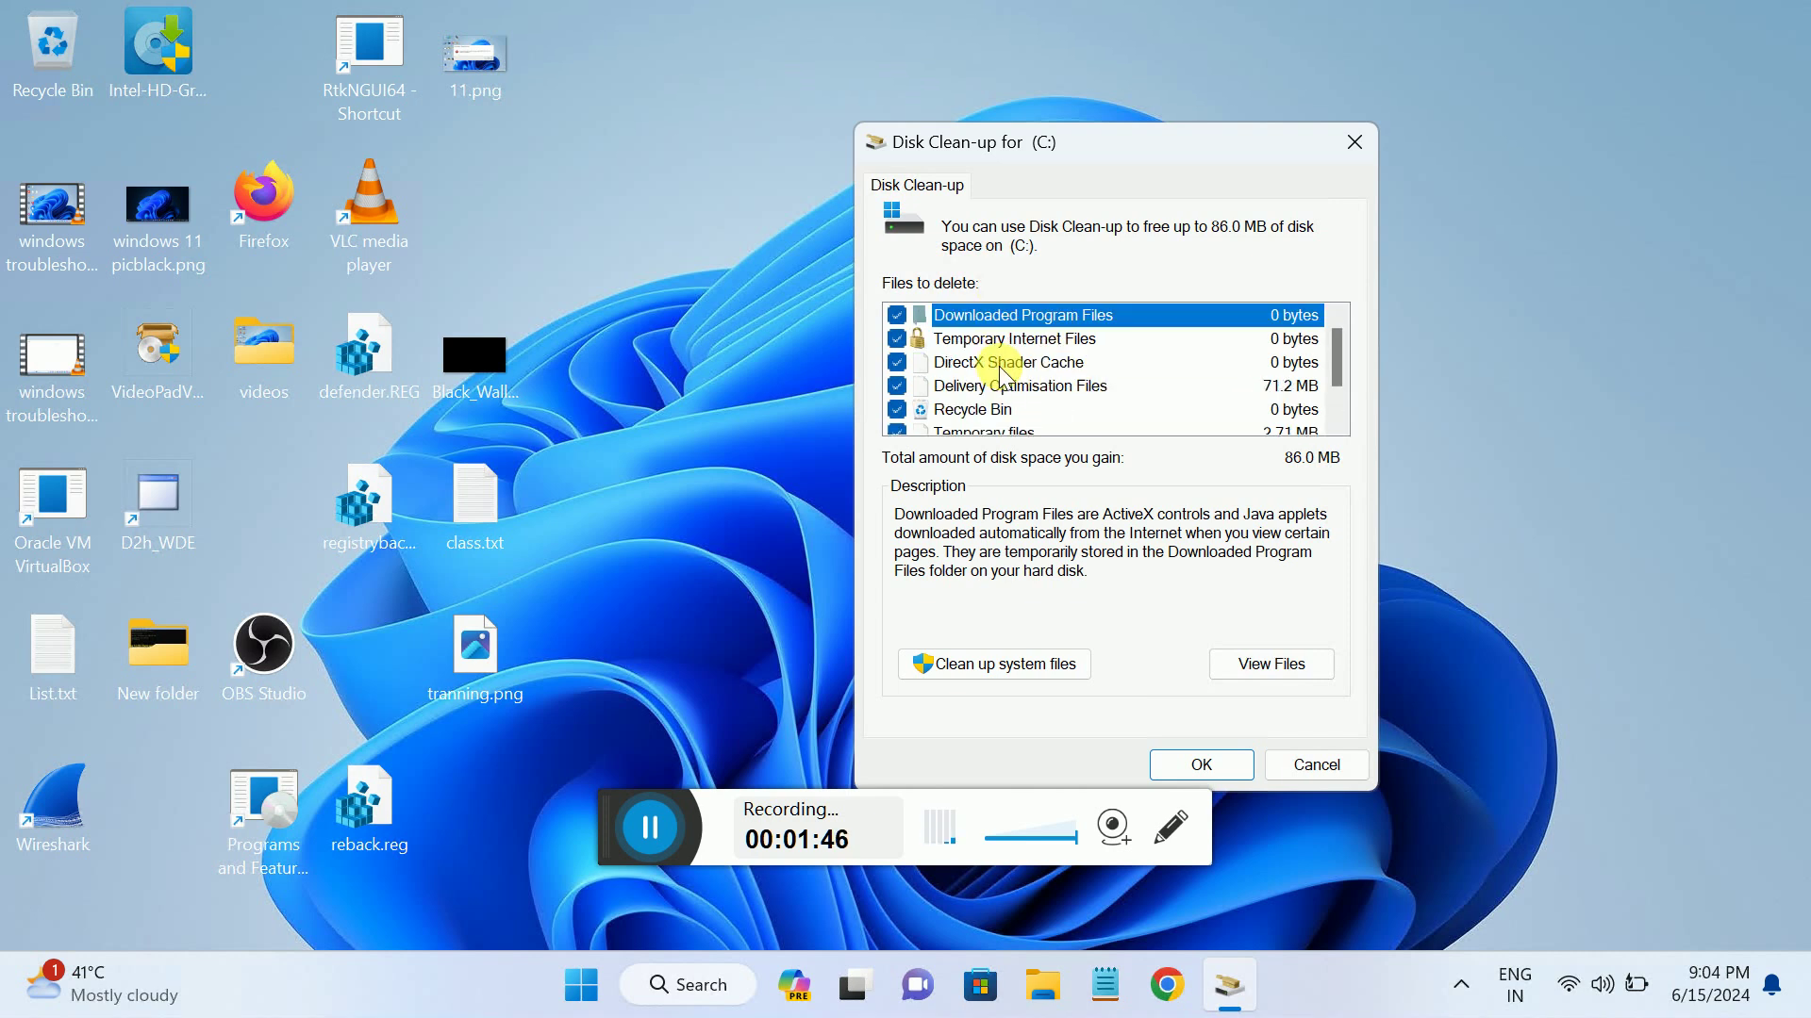
left_click(986, 666)
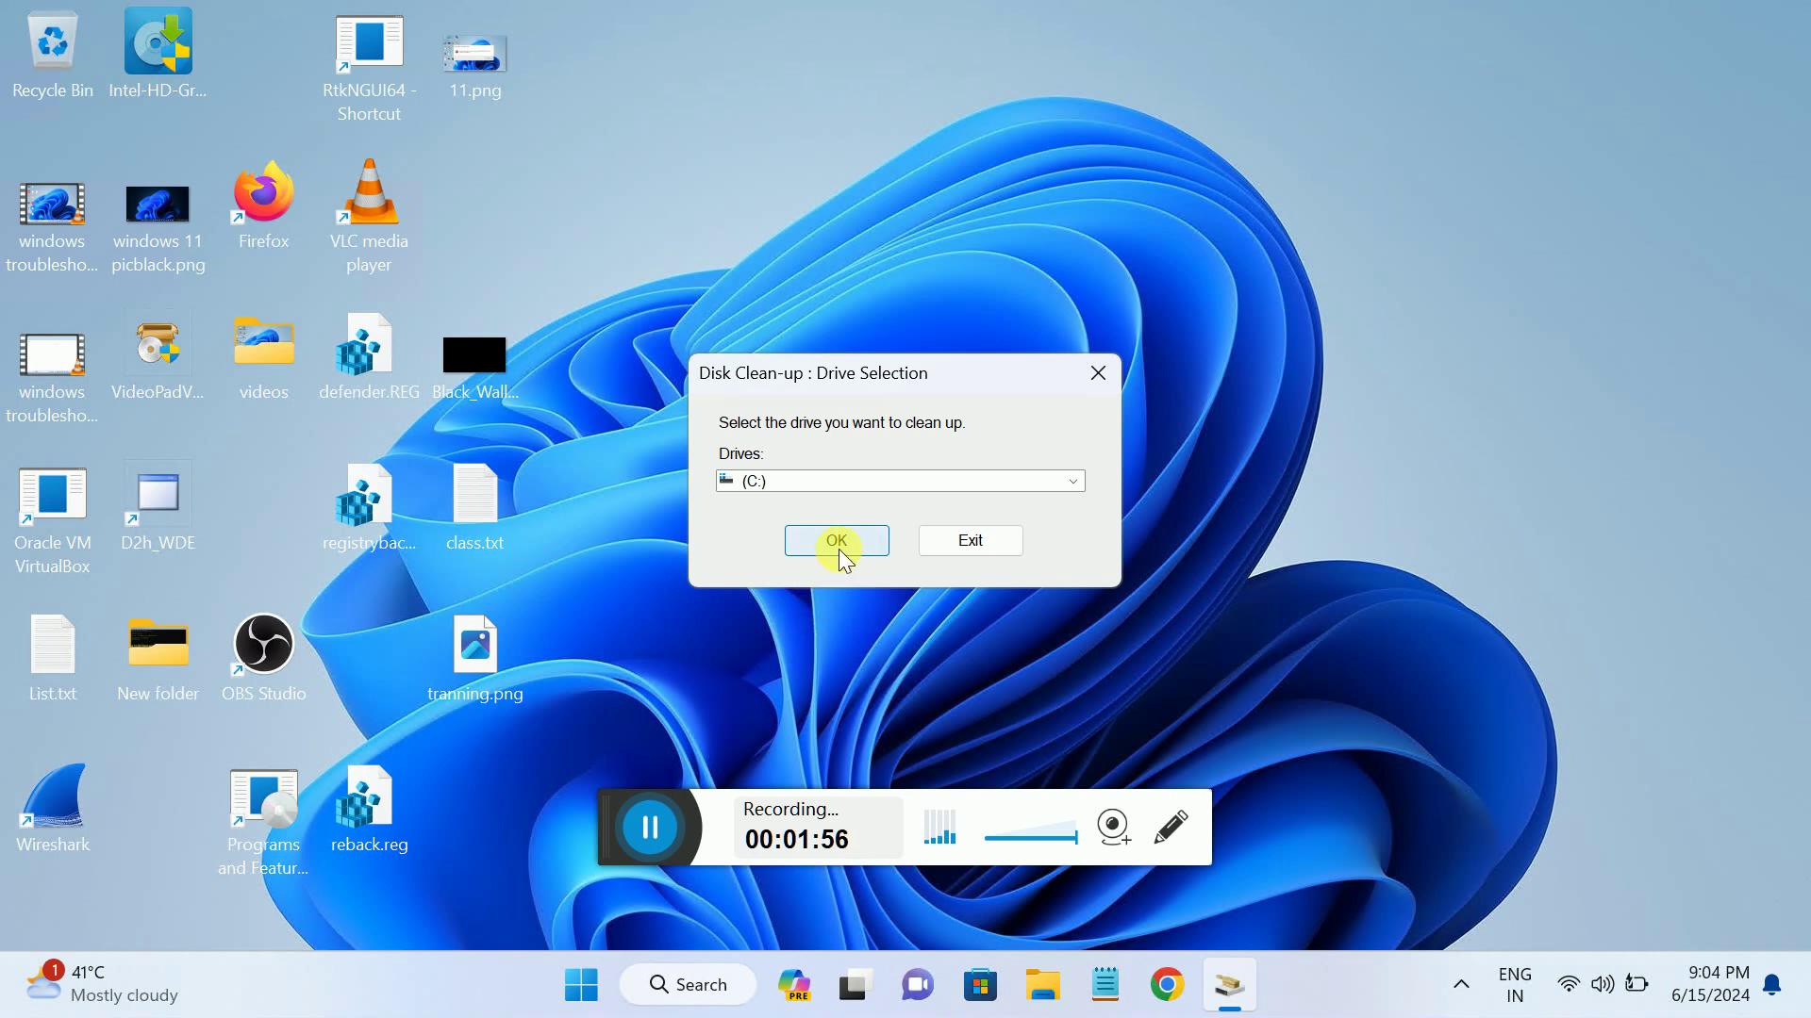
Scan C: including system files and permanently delete the checked 98.7 MB of files.
left_click(838, 547)
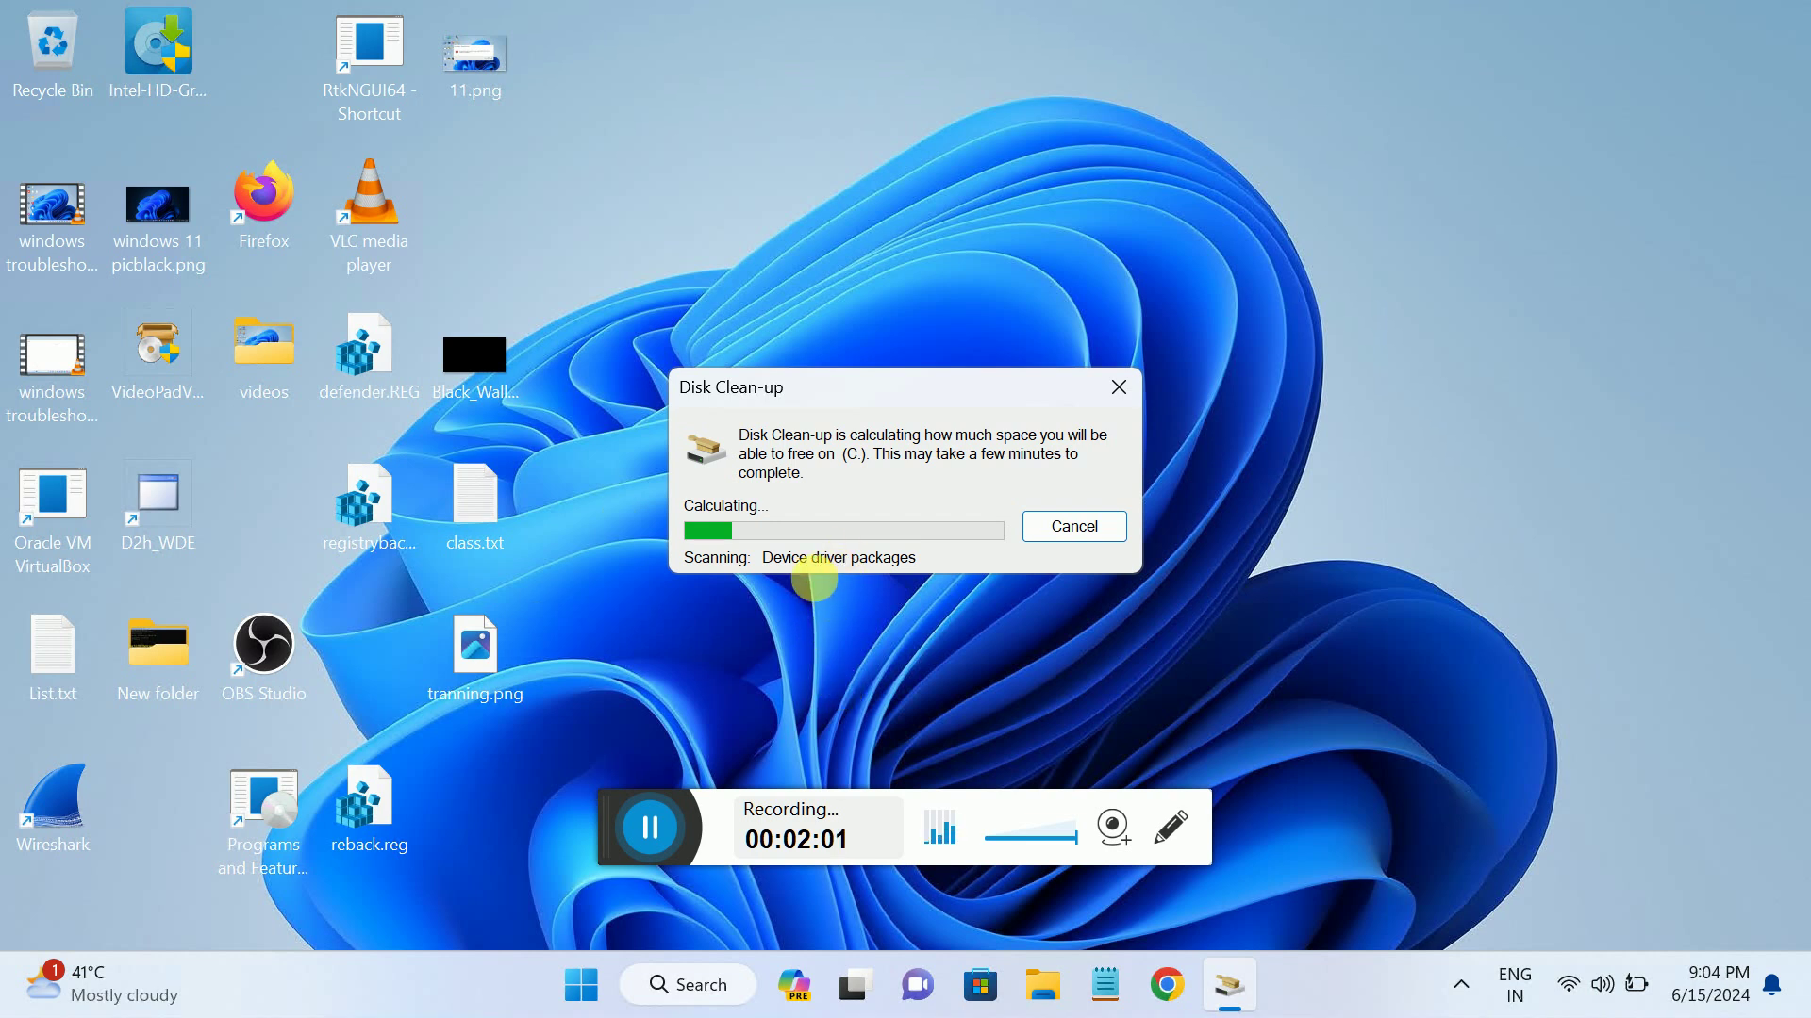
left_click_drag(924, 389, 913, 261)
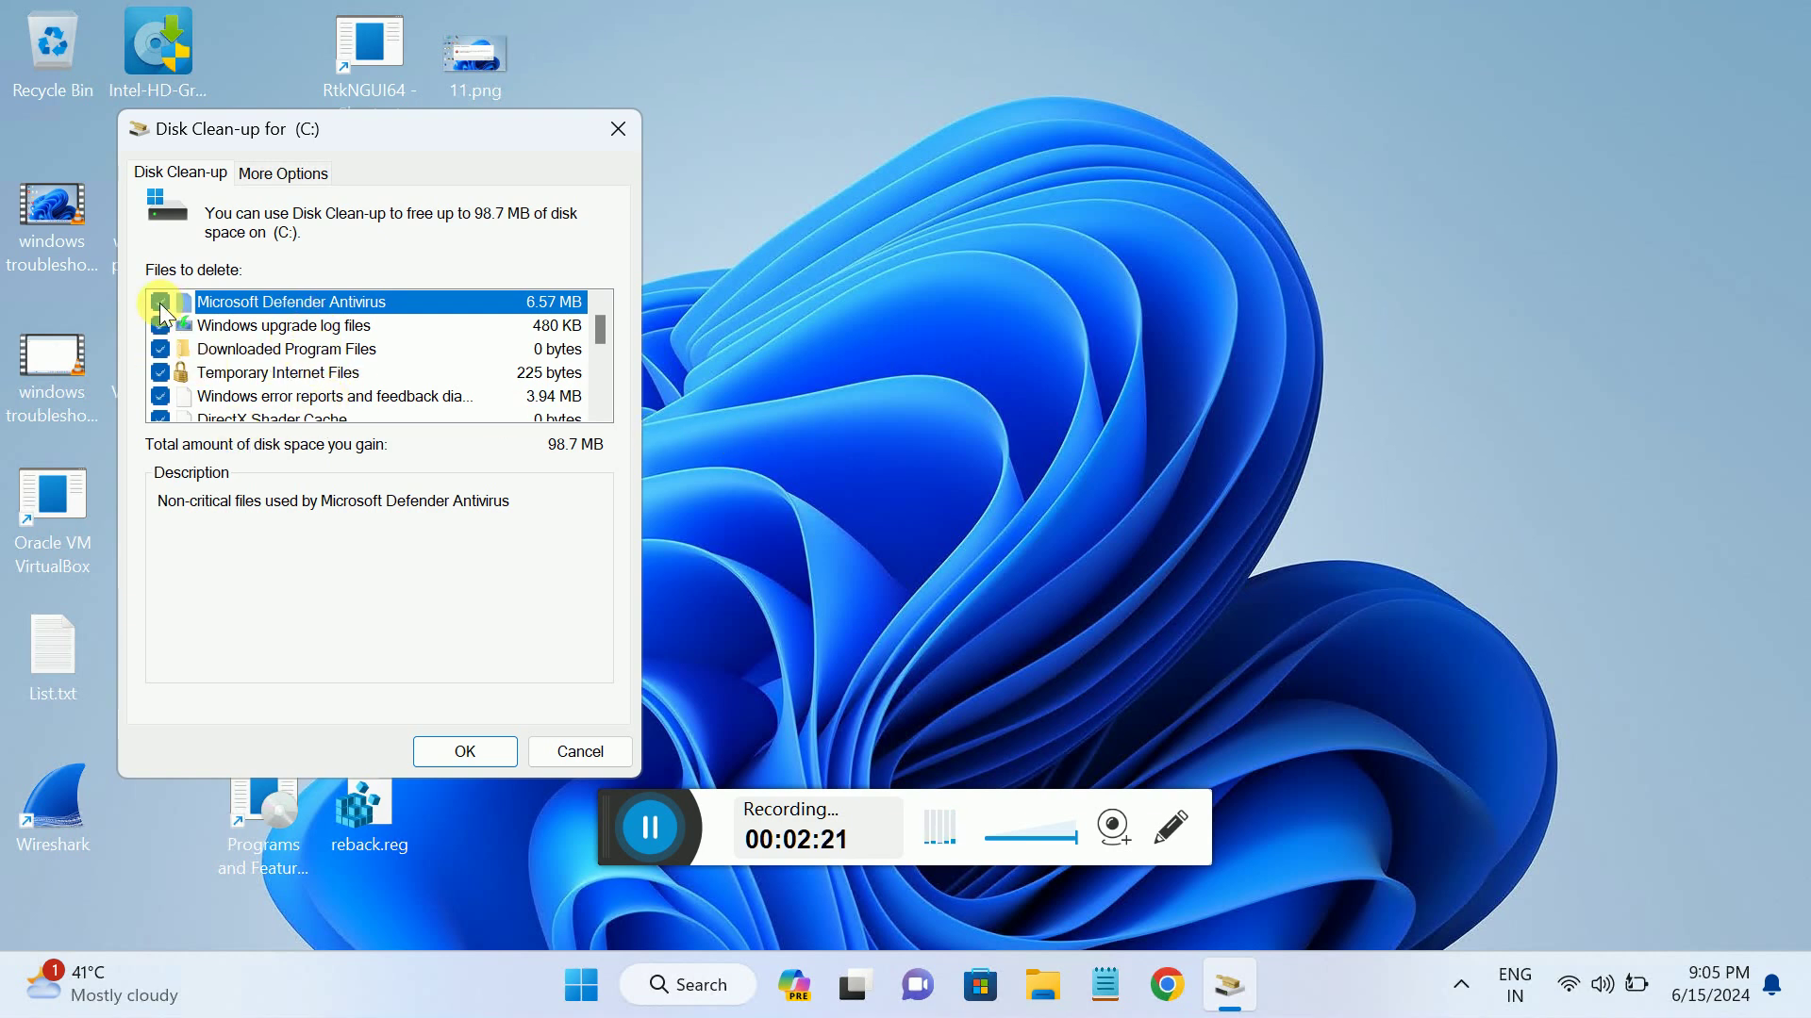
scroll(163, 316, "down", 3)
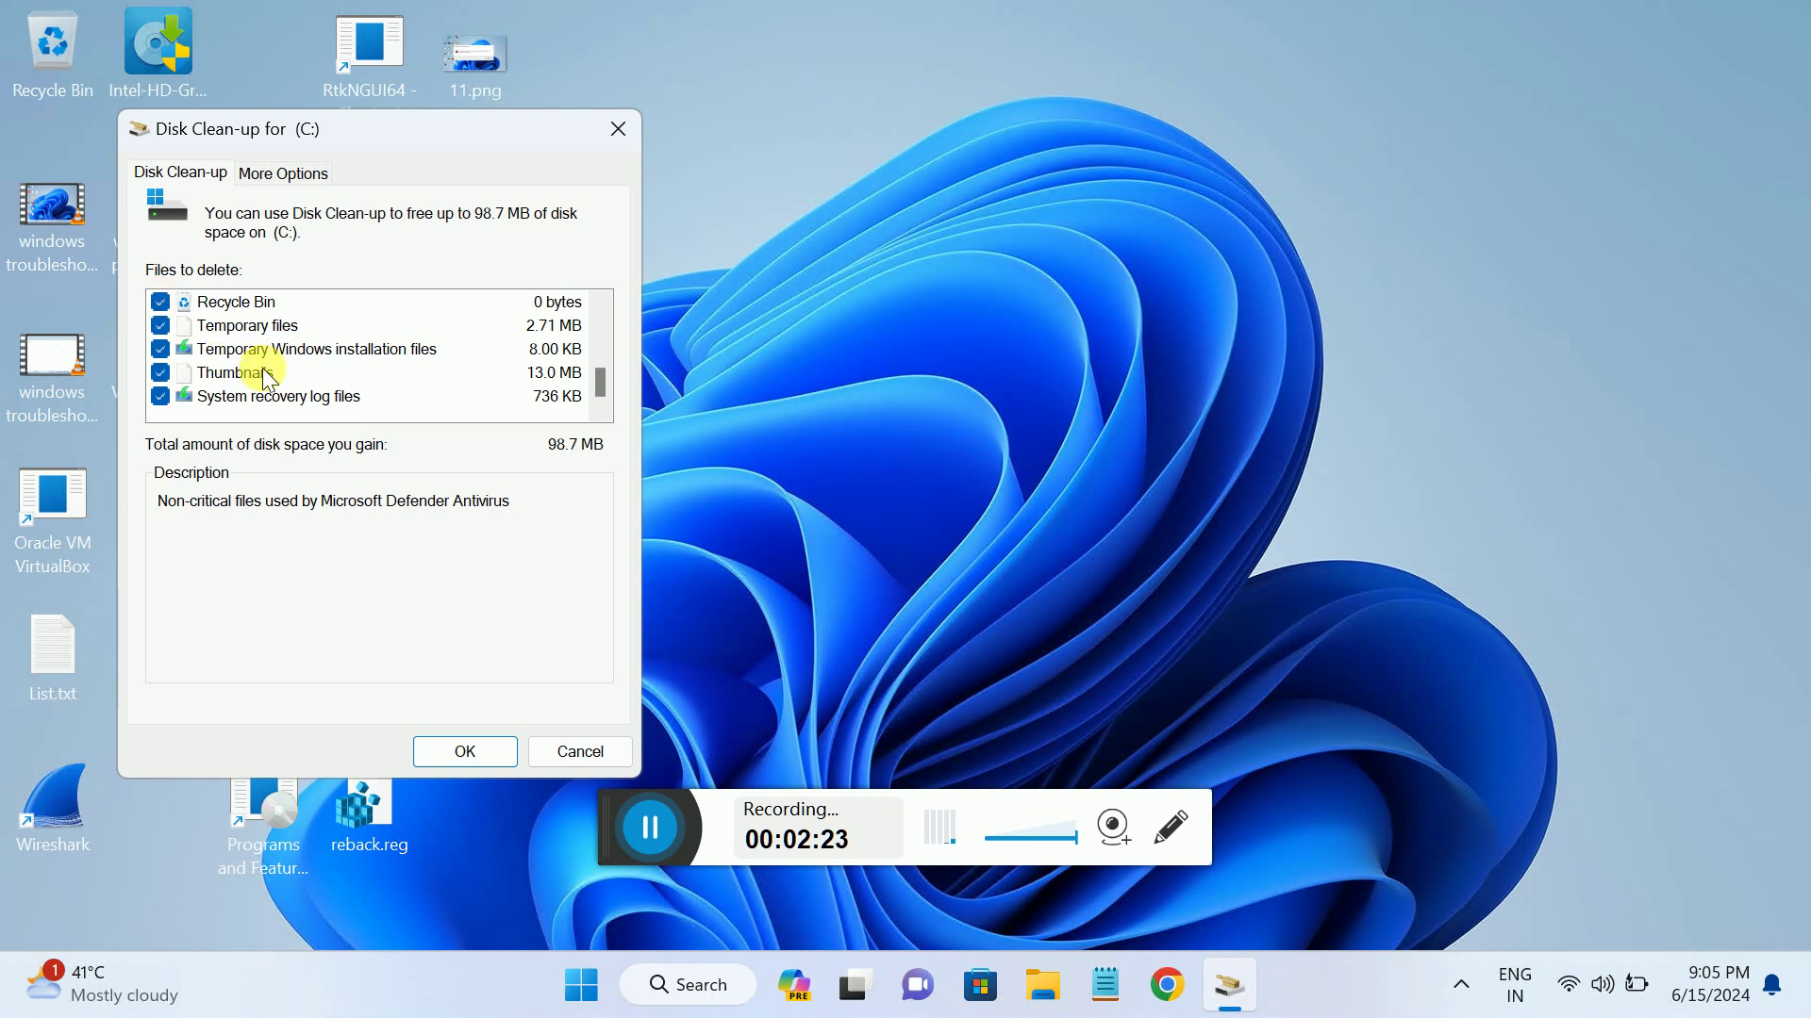
scroll(279, 353, "up", 5)
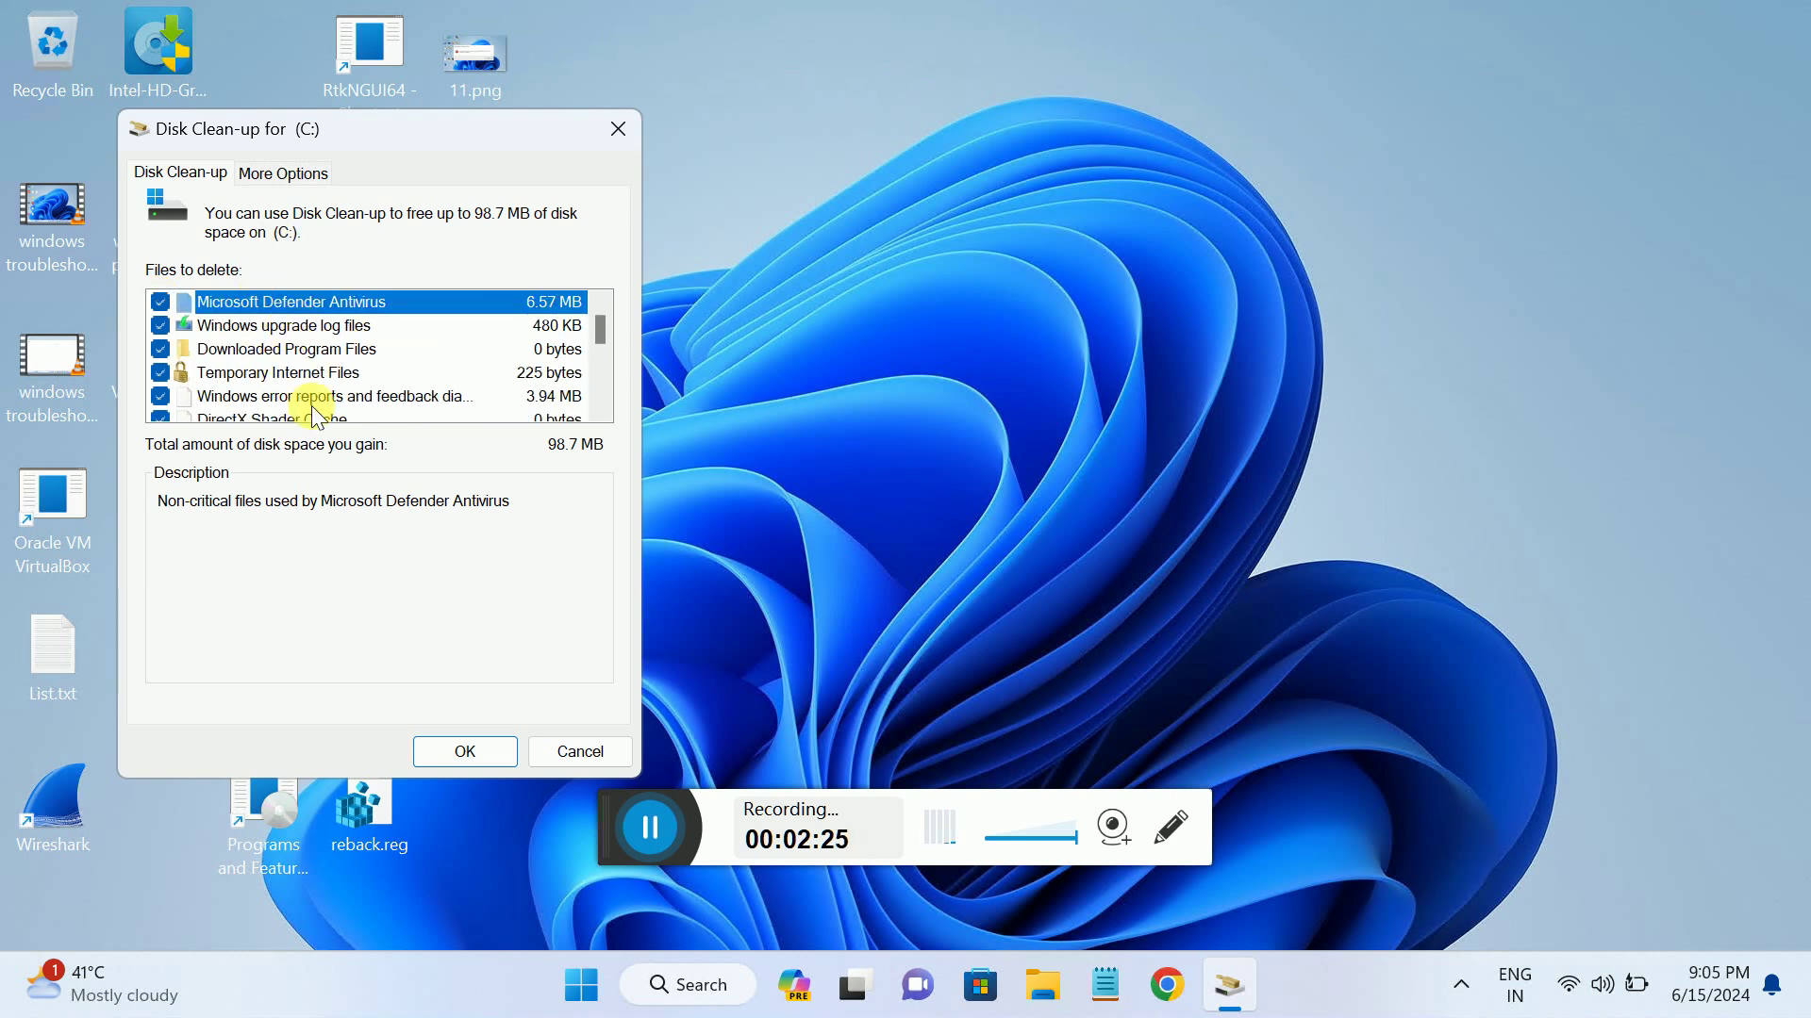
scroll(311, 425, "down", 5)
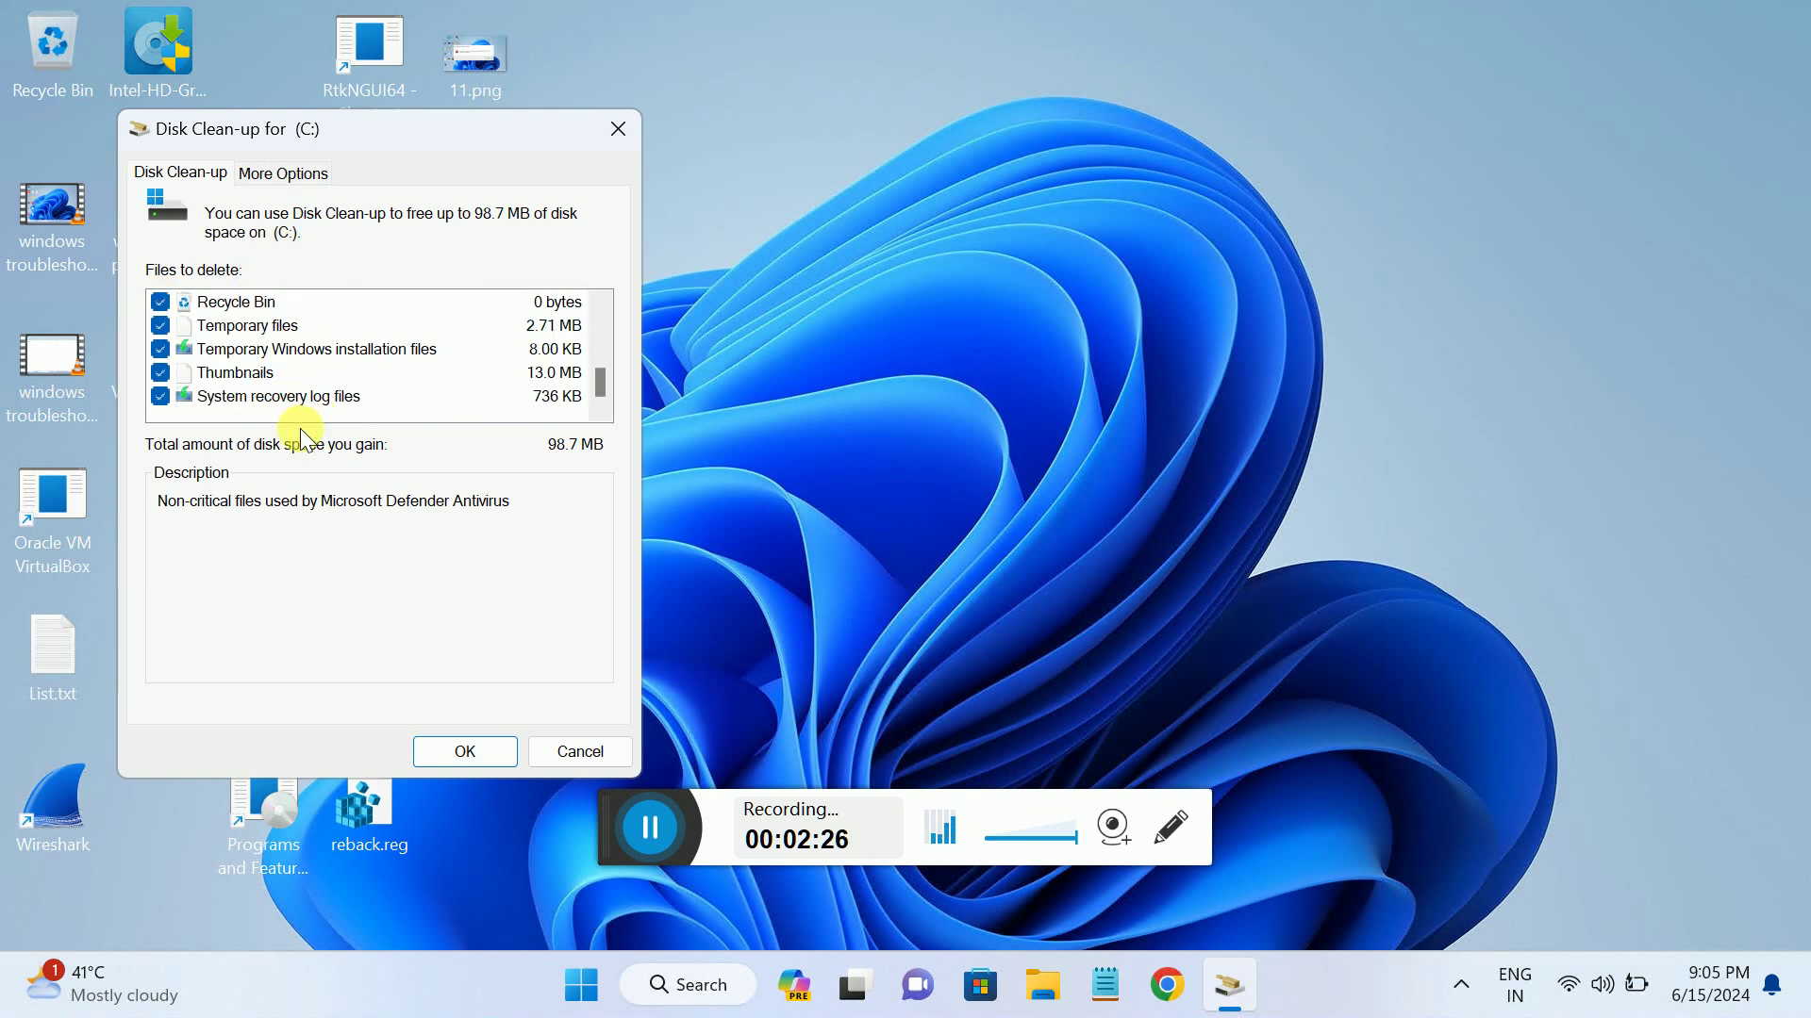
left_click(445, 757)
left_click(962, 514)
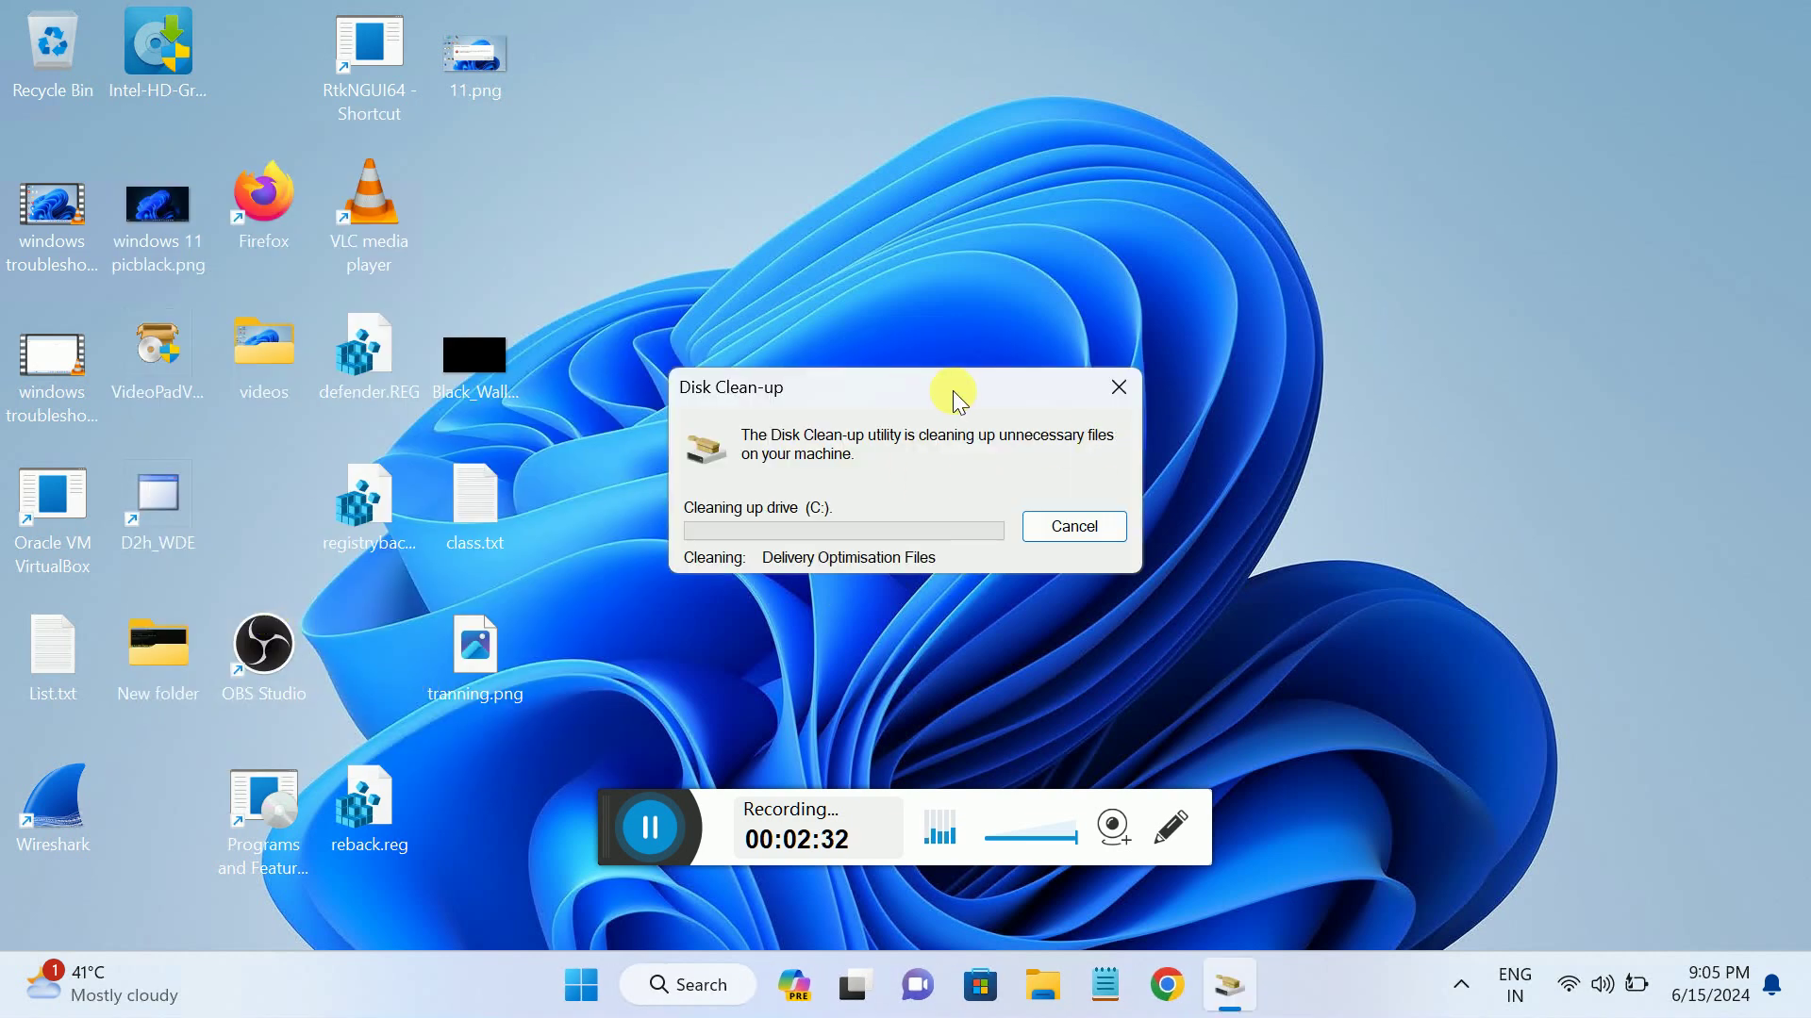
Move the clean-up progress window higher while it cleans device driver packages.
left_click_drag(952, 391, 959, 285)
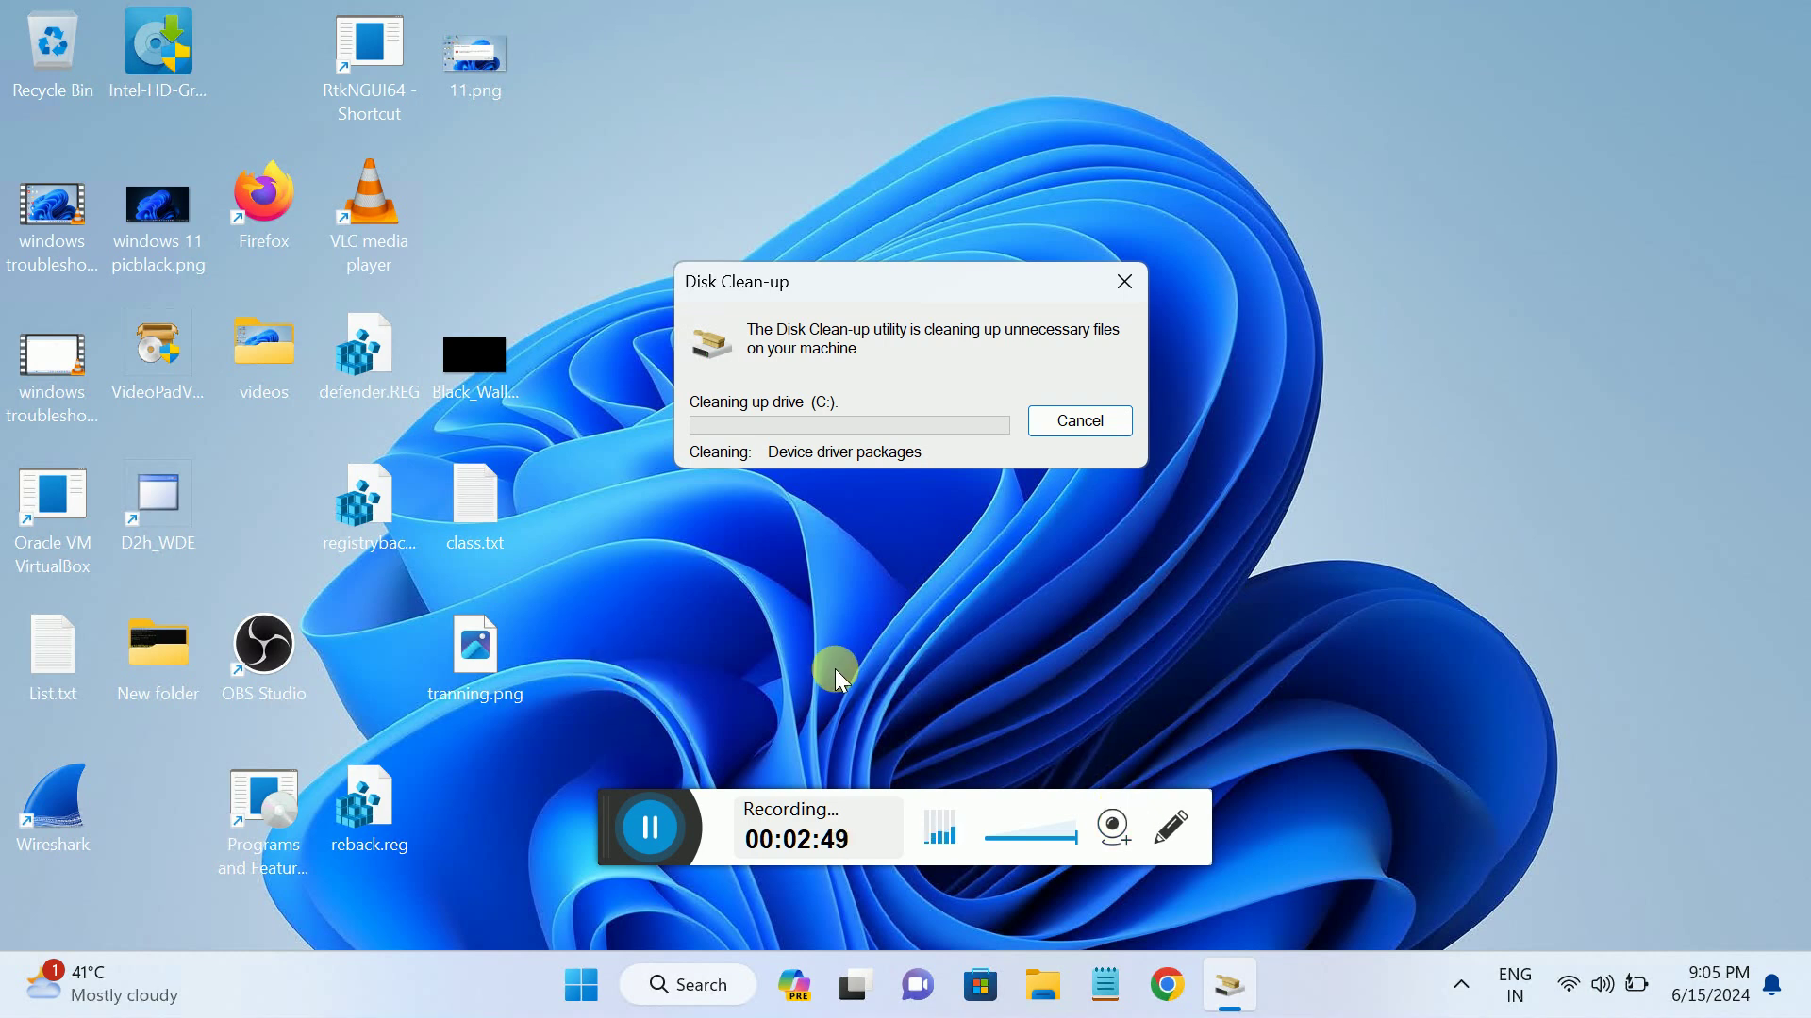
Open Task Manager from the taskbar, maximize it and show the Startup apps list.
right_click(1328, 993)
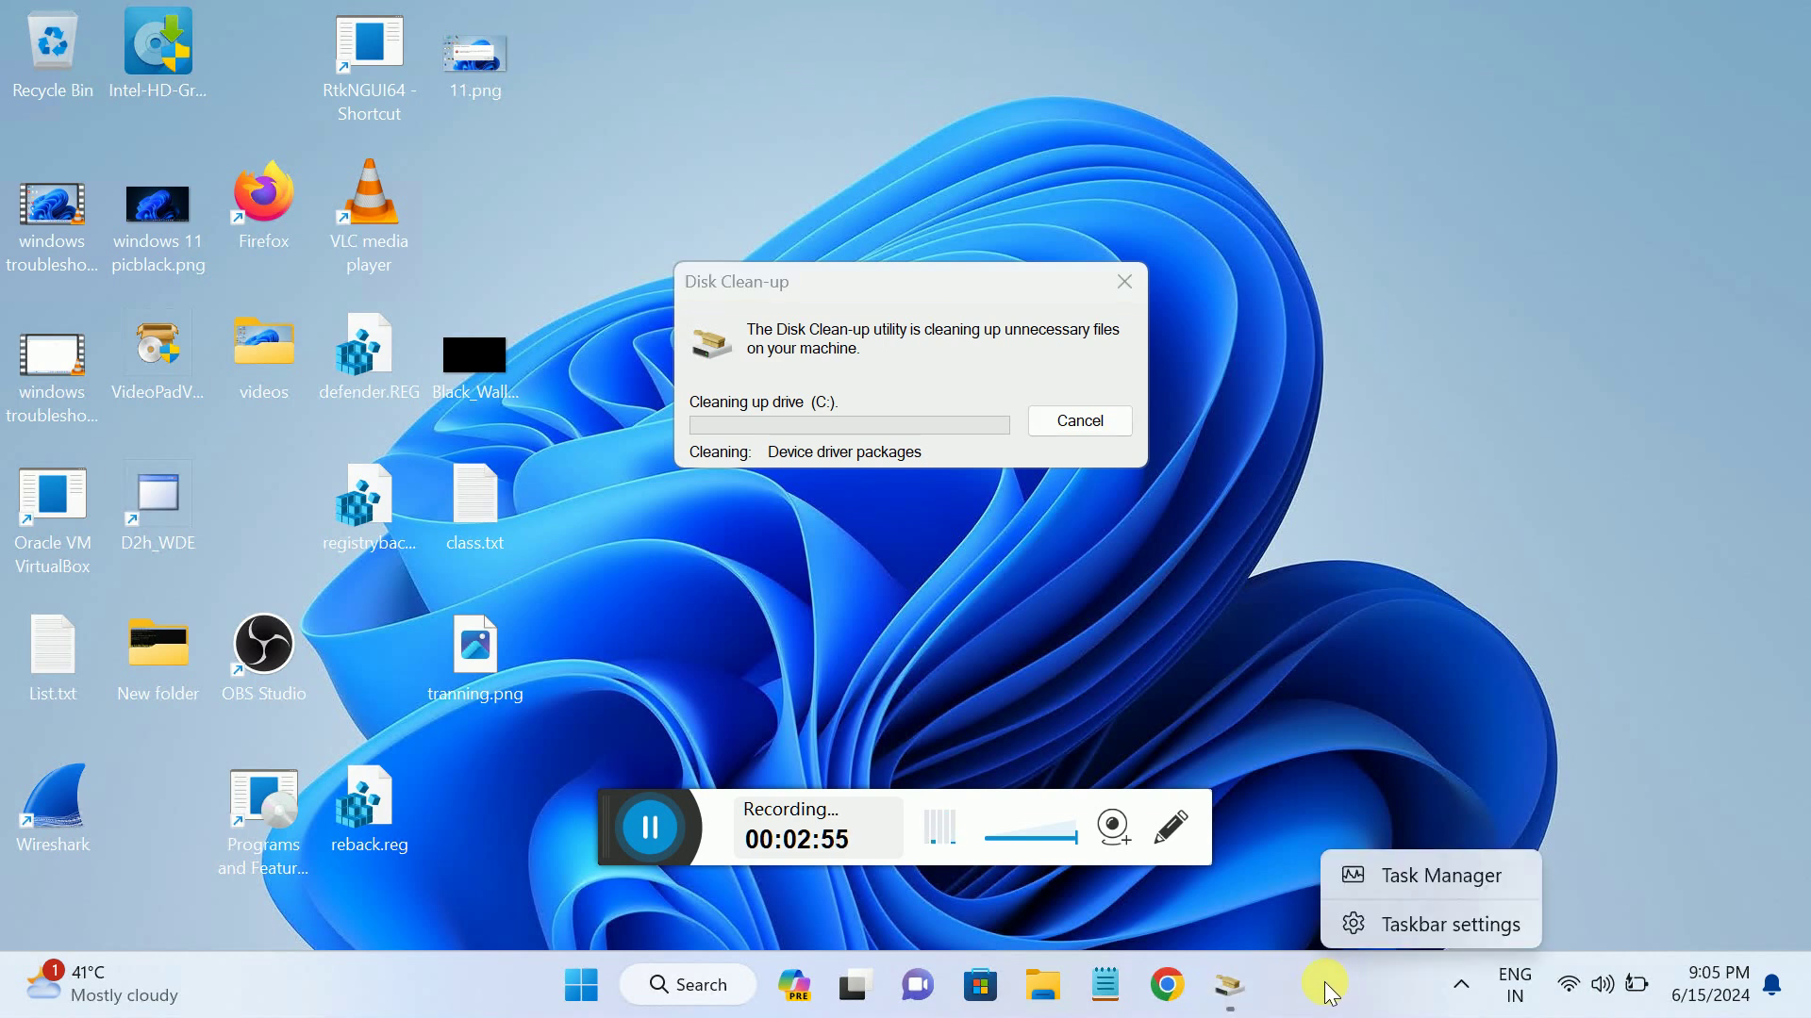
left_click(1460, 880)
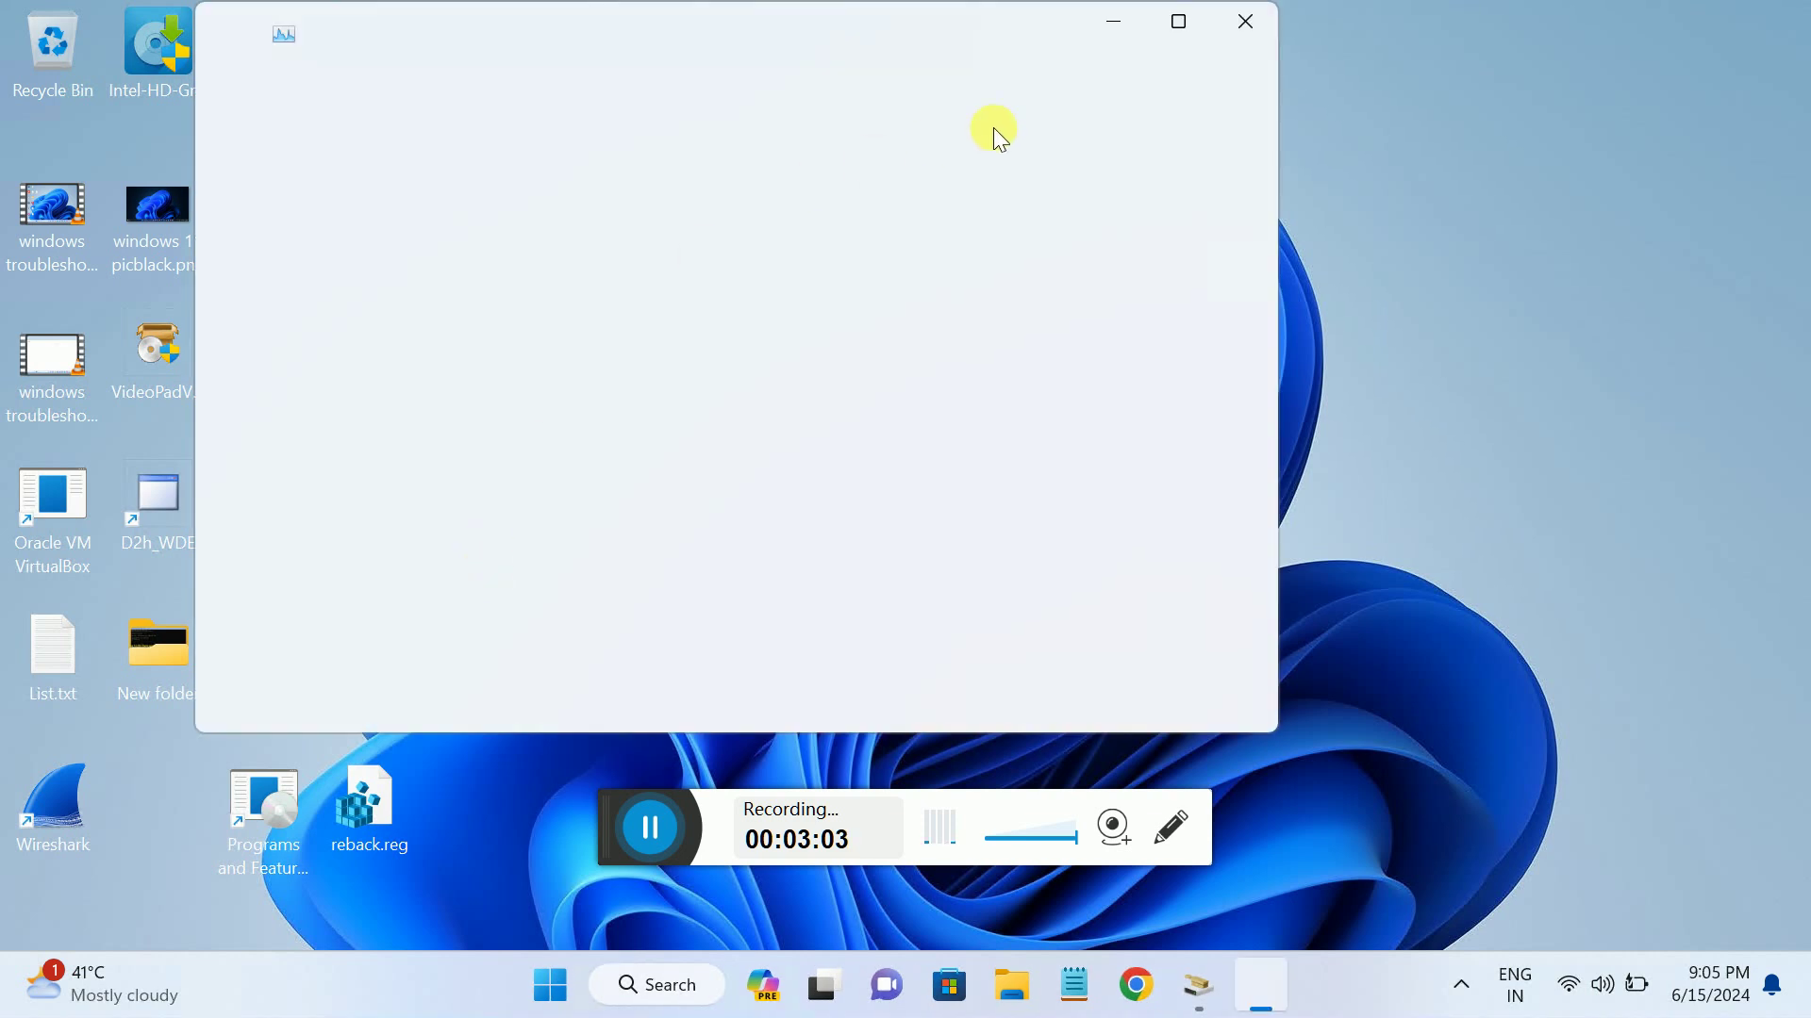
left_click(1178, 22)
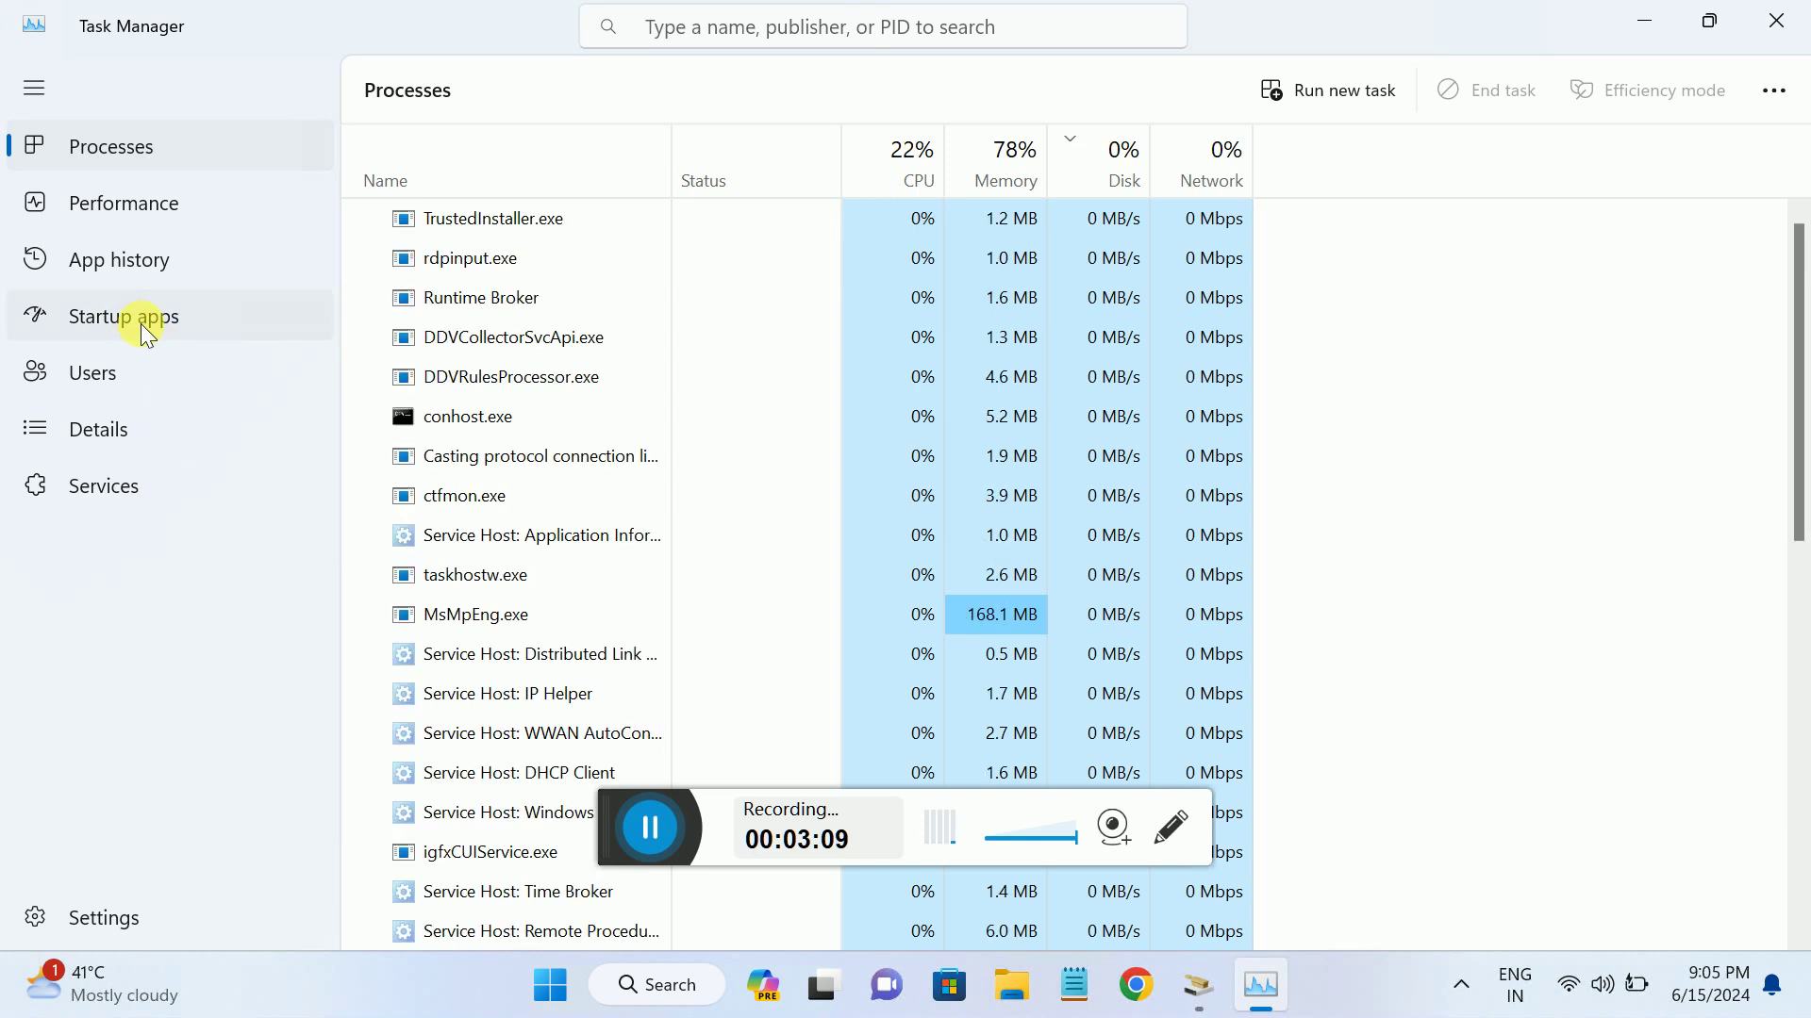
left_click(125, 351)
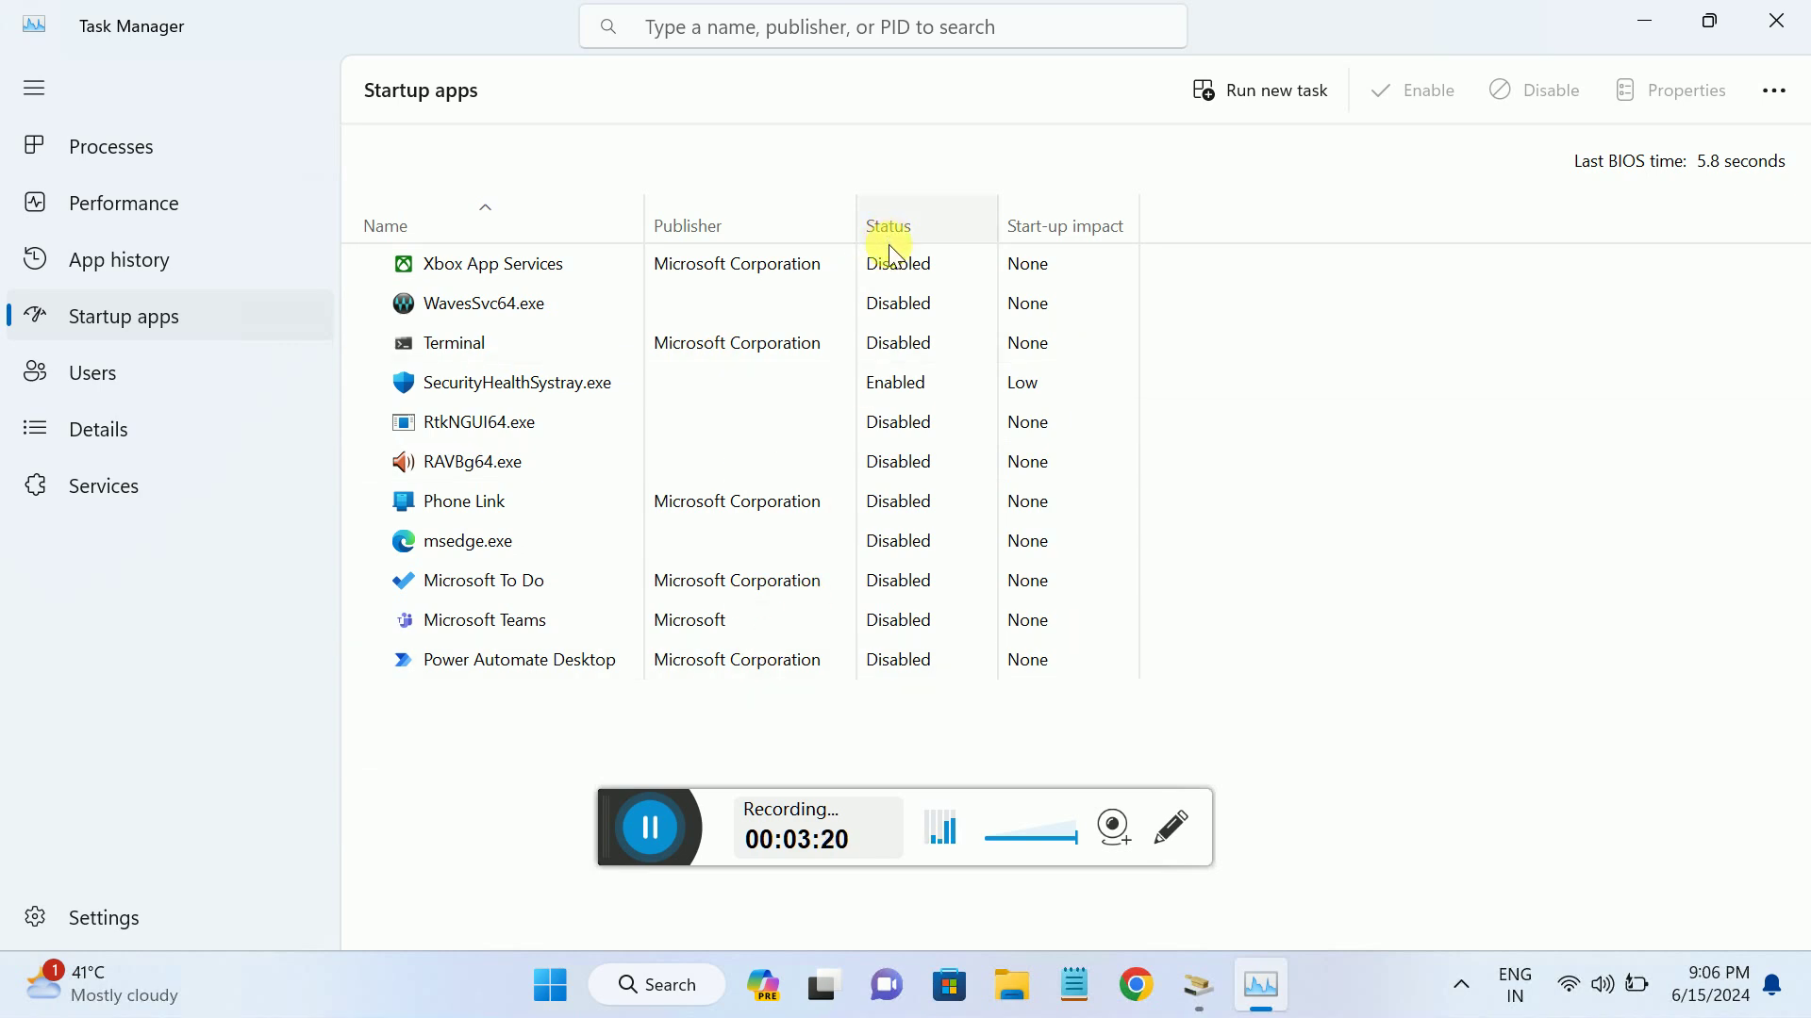
Enable Microsoft Teams at startup, then set it back to Disabled.
left_click(589, 385)
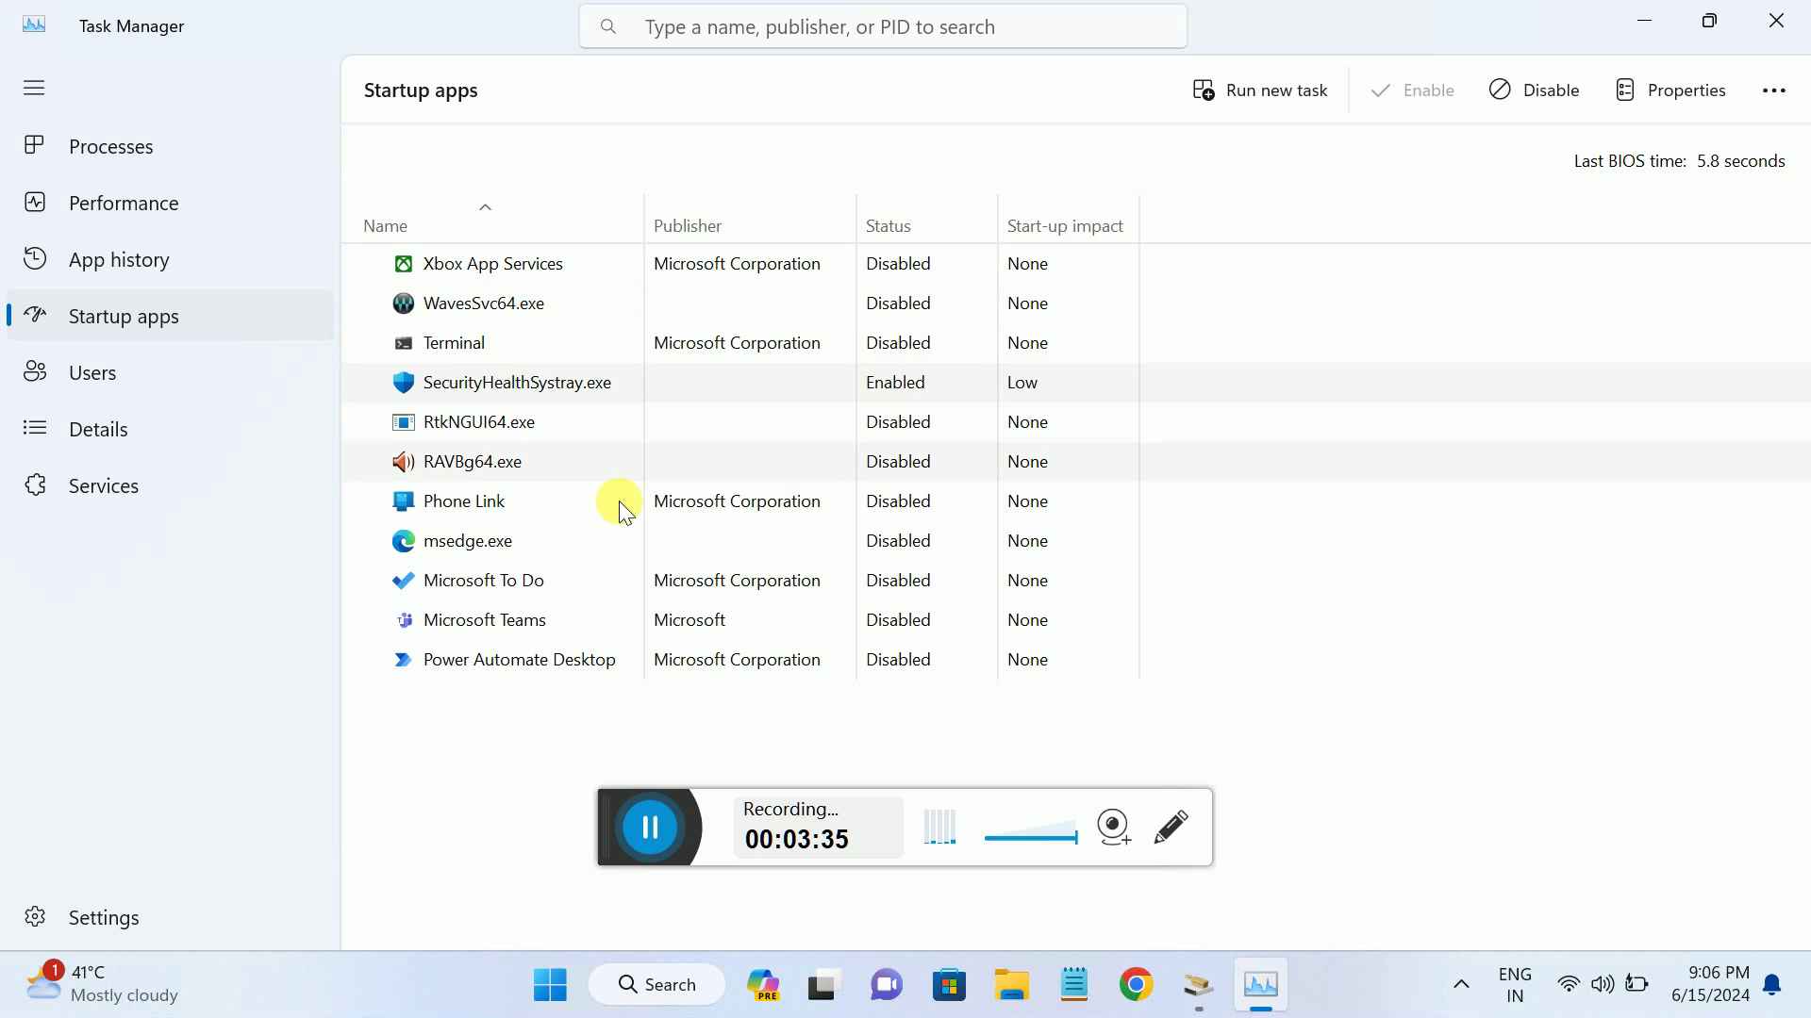
left_click(515, 620)
right_click(515, 620)
left_click(582, 630)
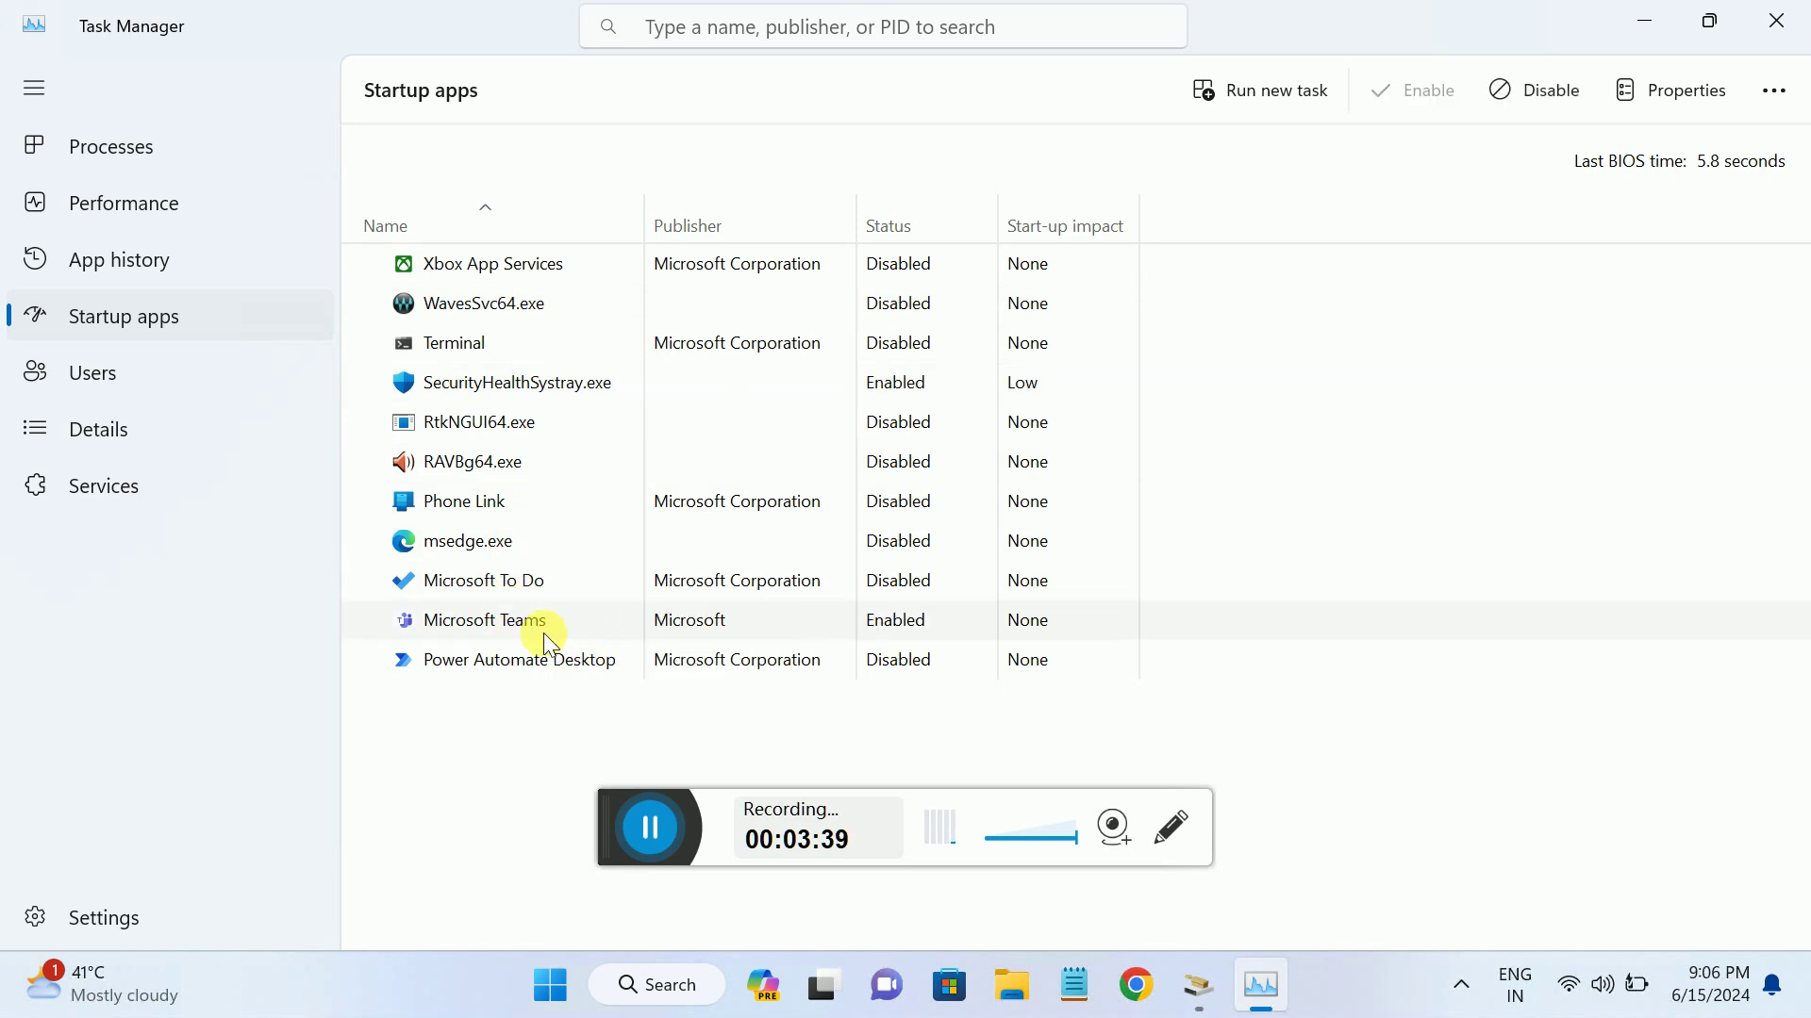
right_click(594, 619)
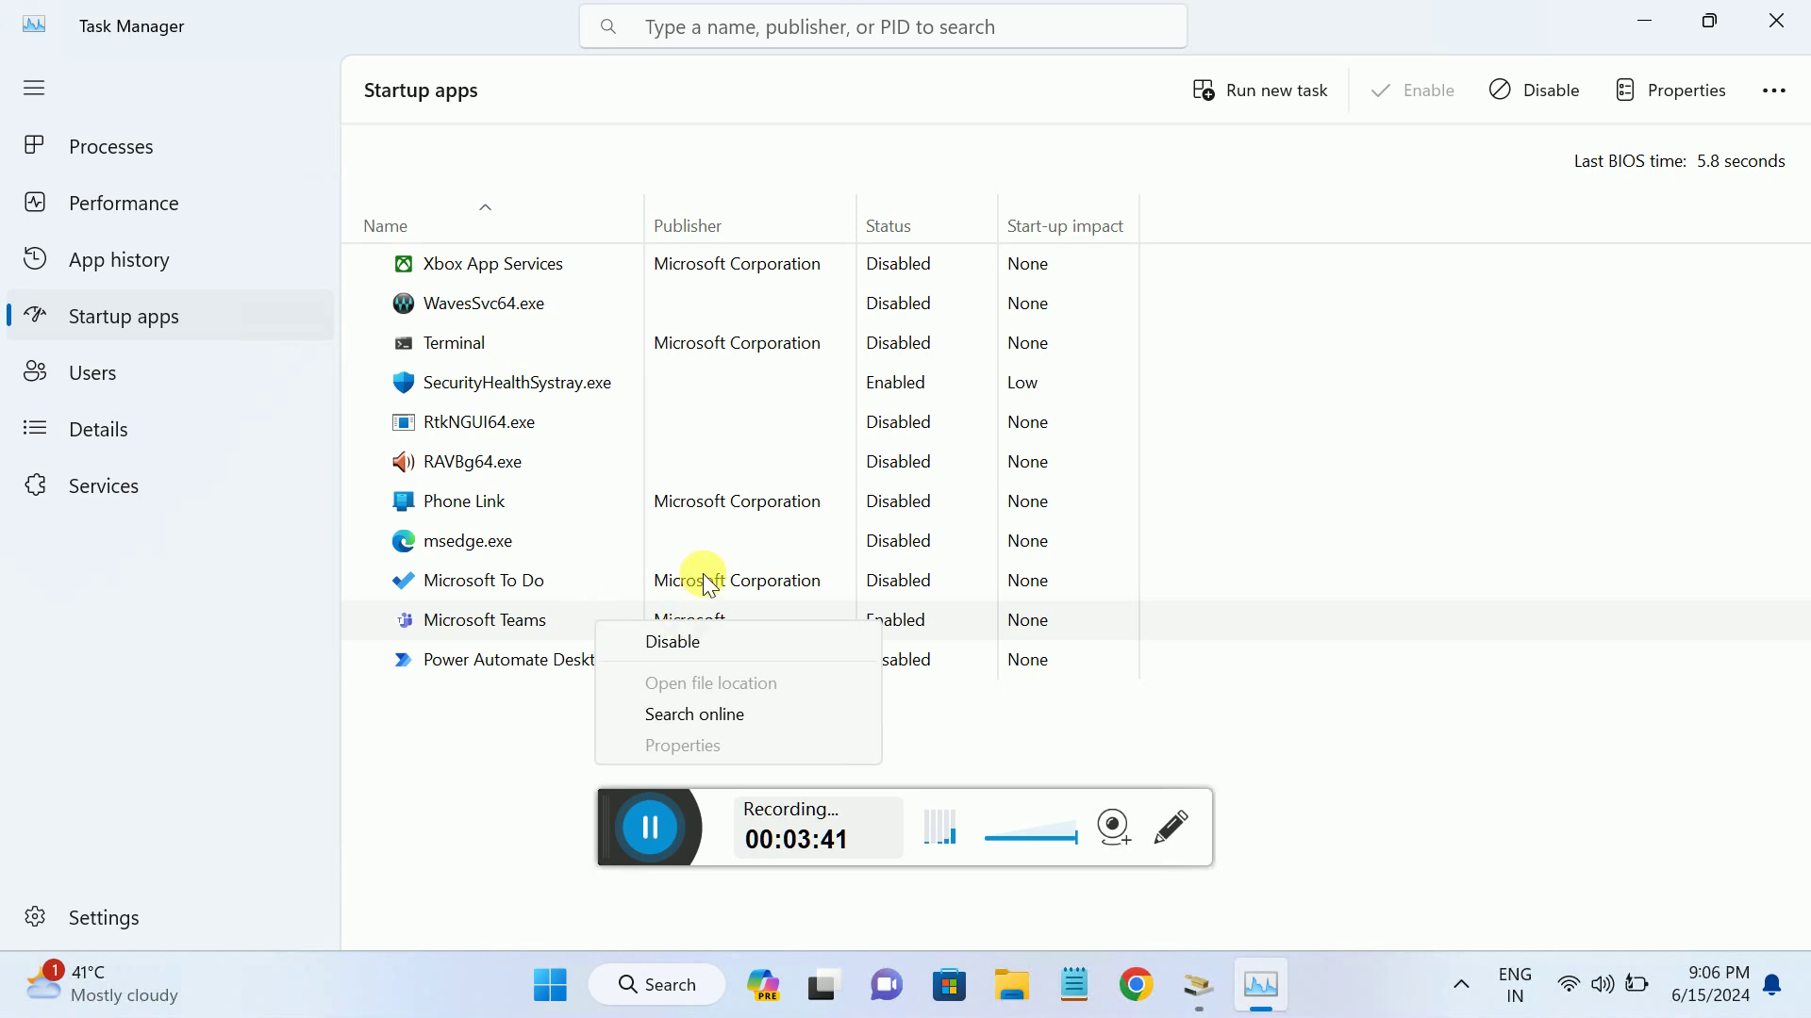
left_click(716, 639)
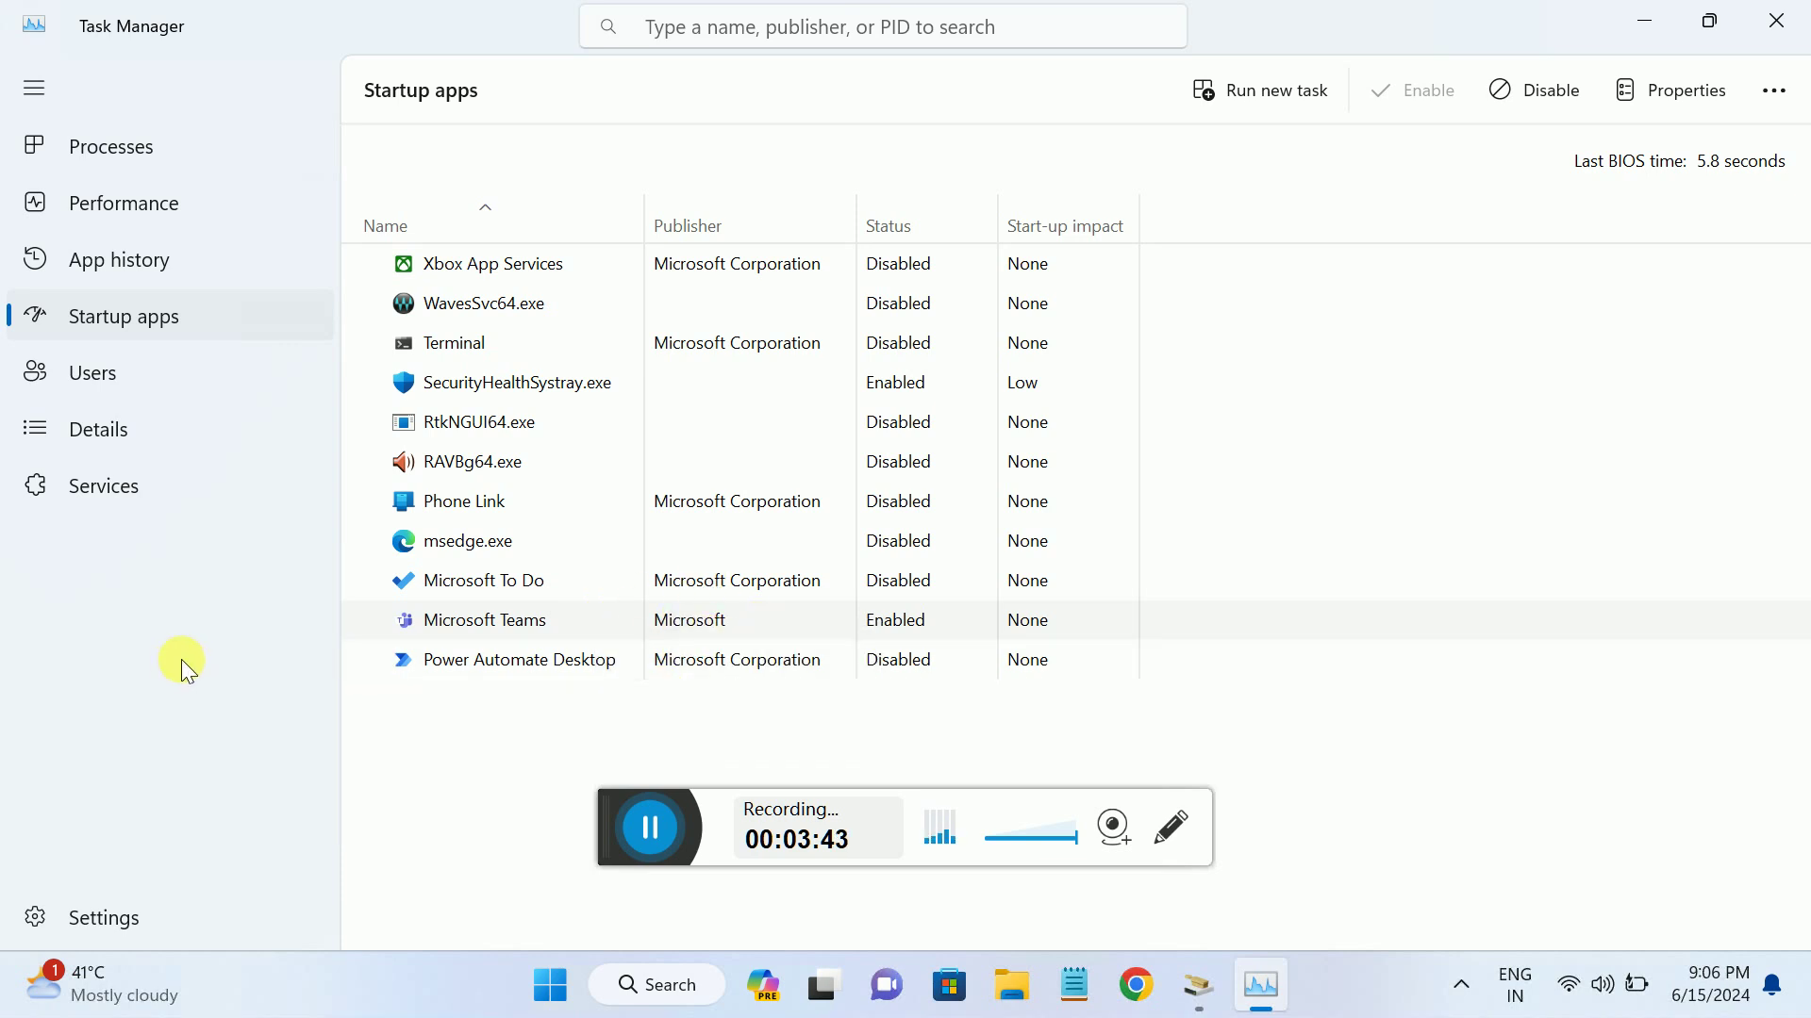
left_click(566, 671)
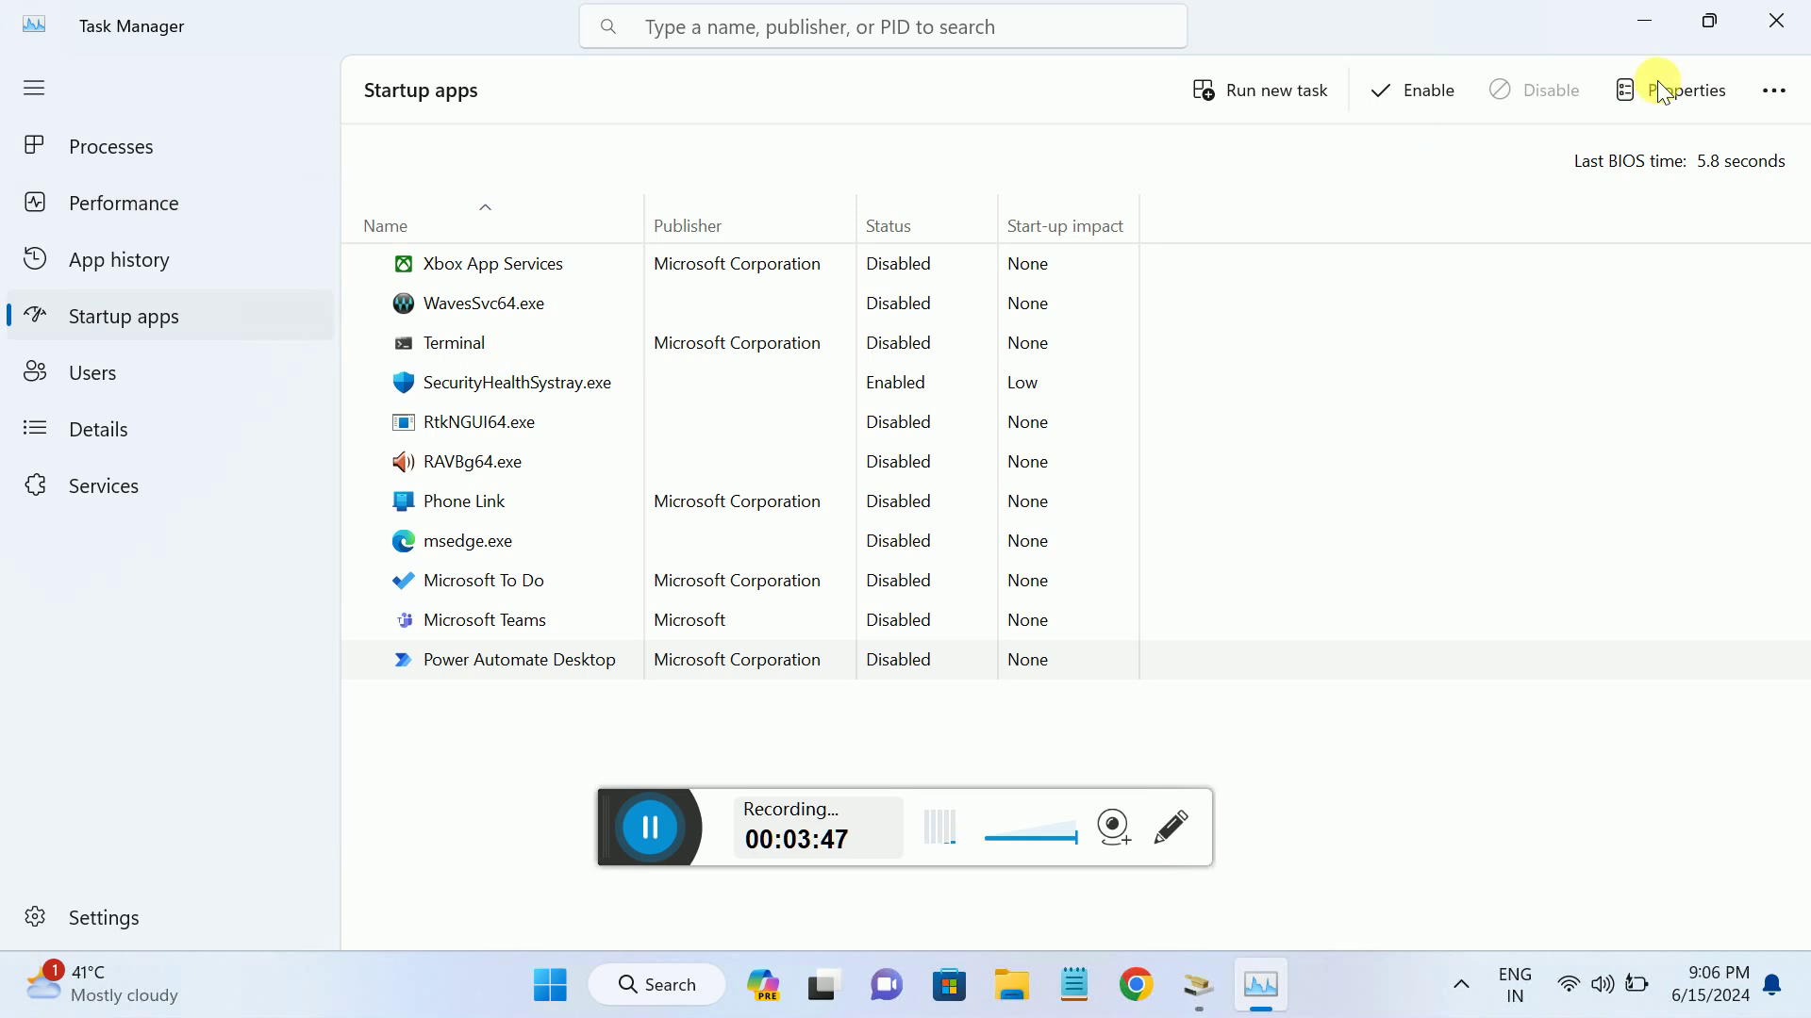
Close Task Manager and open Add or remove programs via the 'add' search.
left_click(1760, 24)
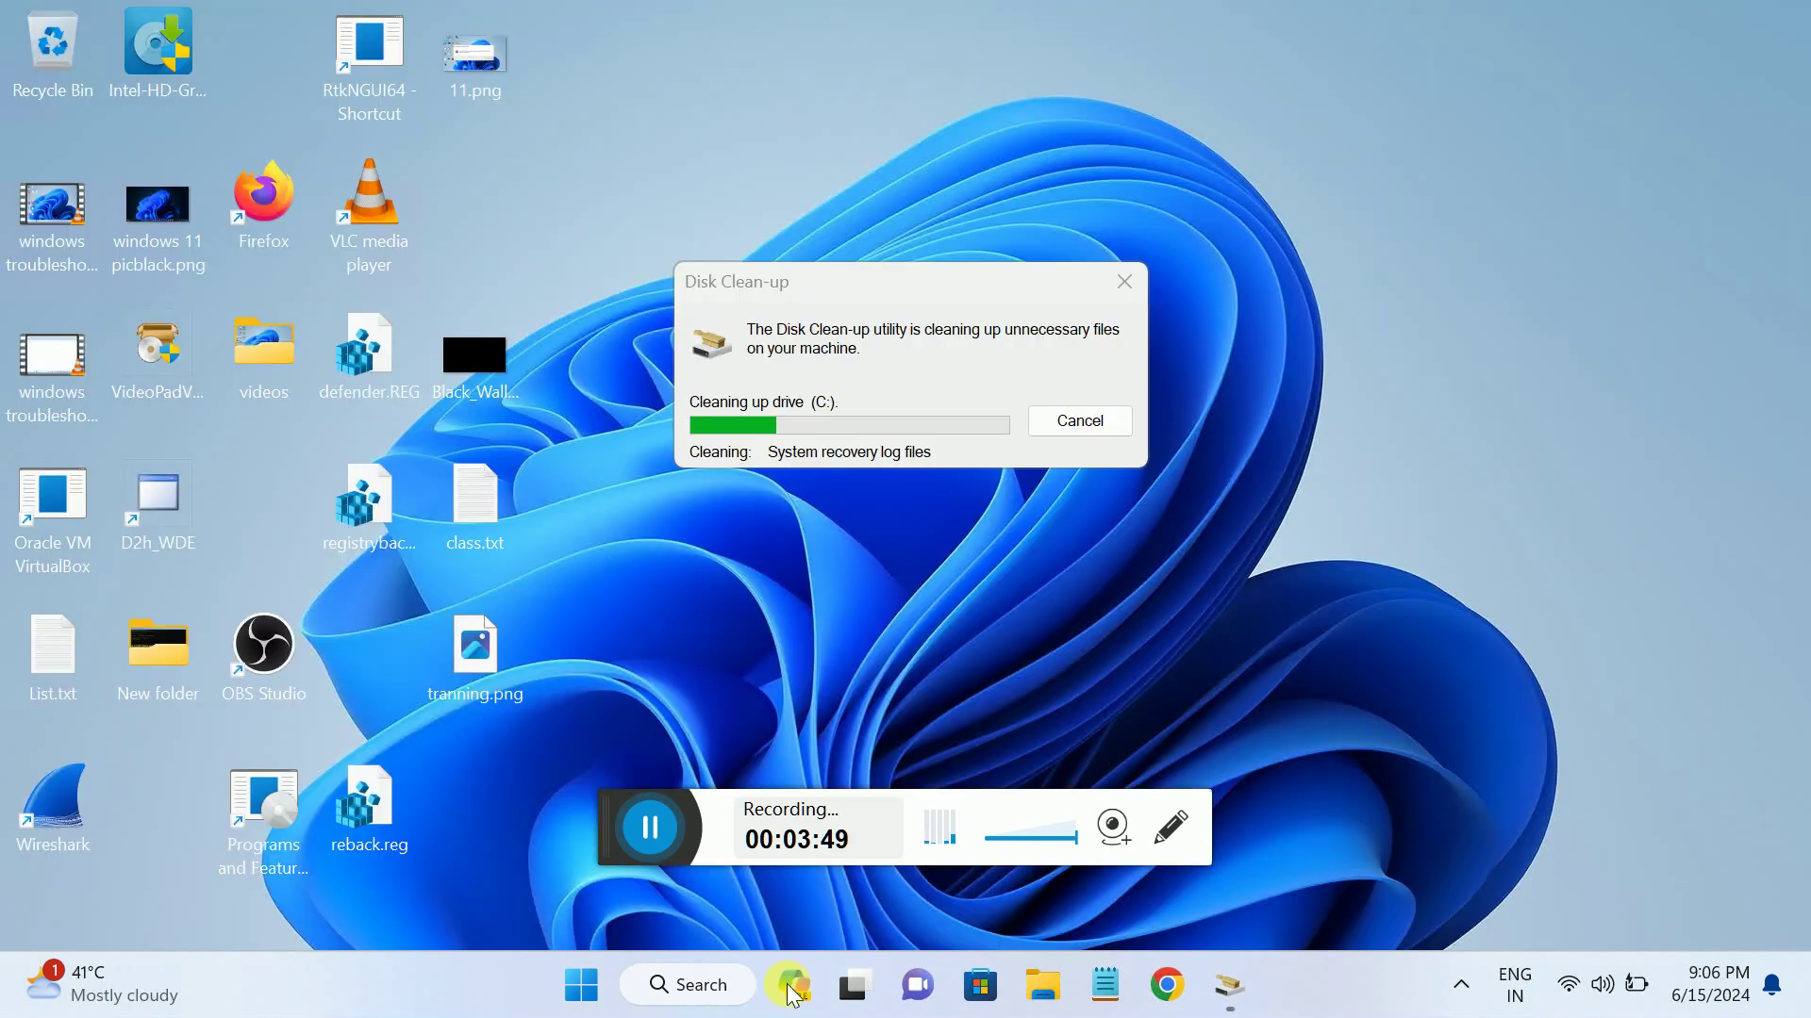
left_click(690, 990)
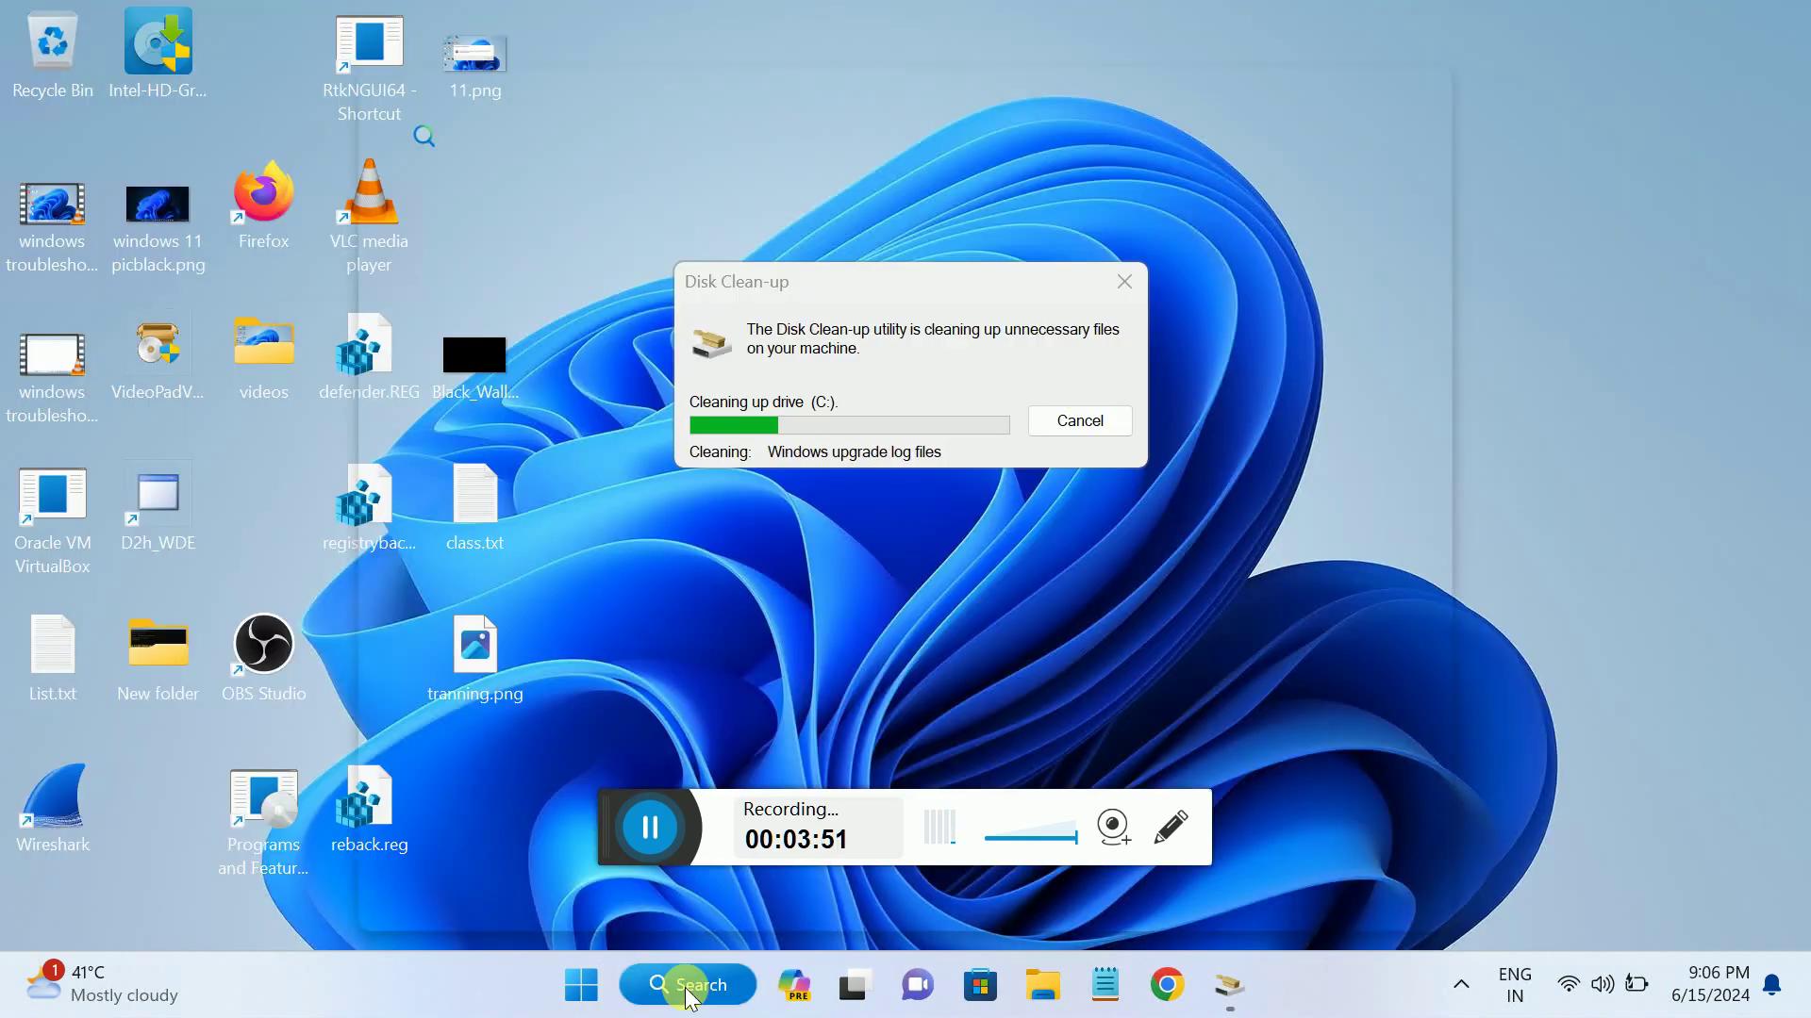
type("add")
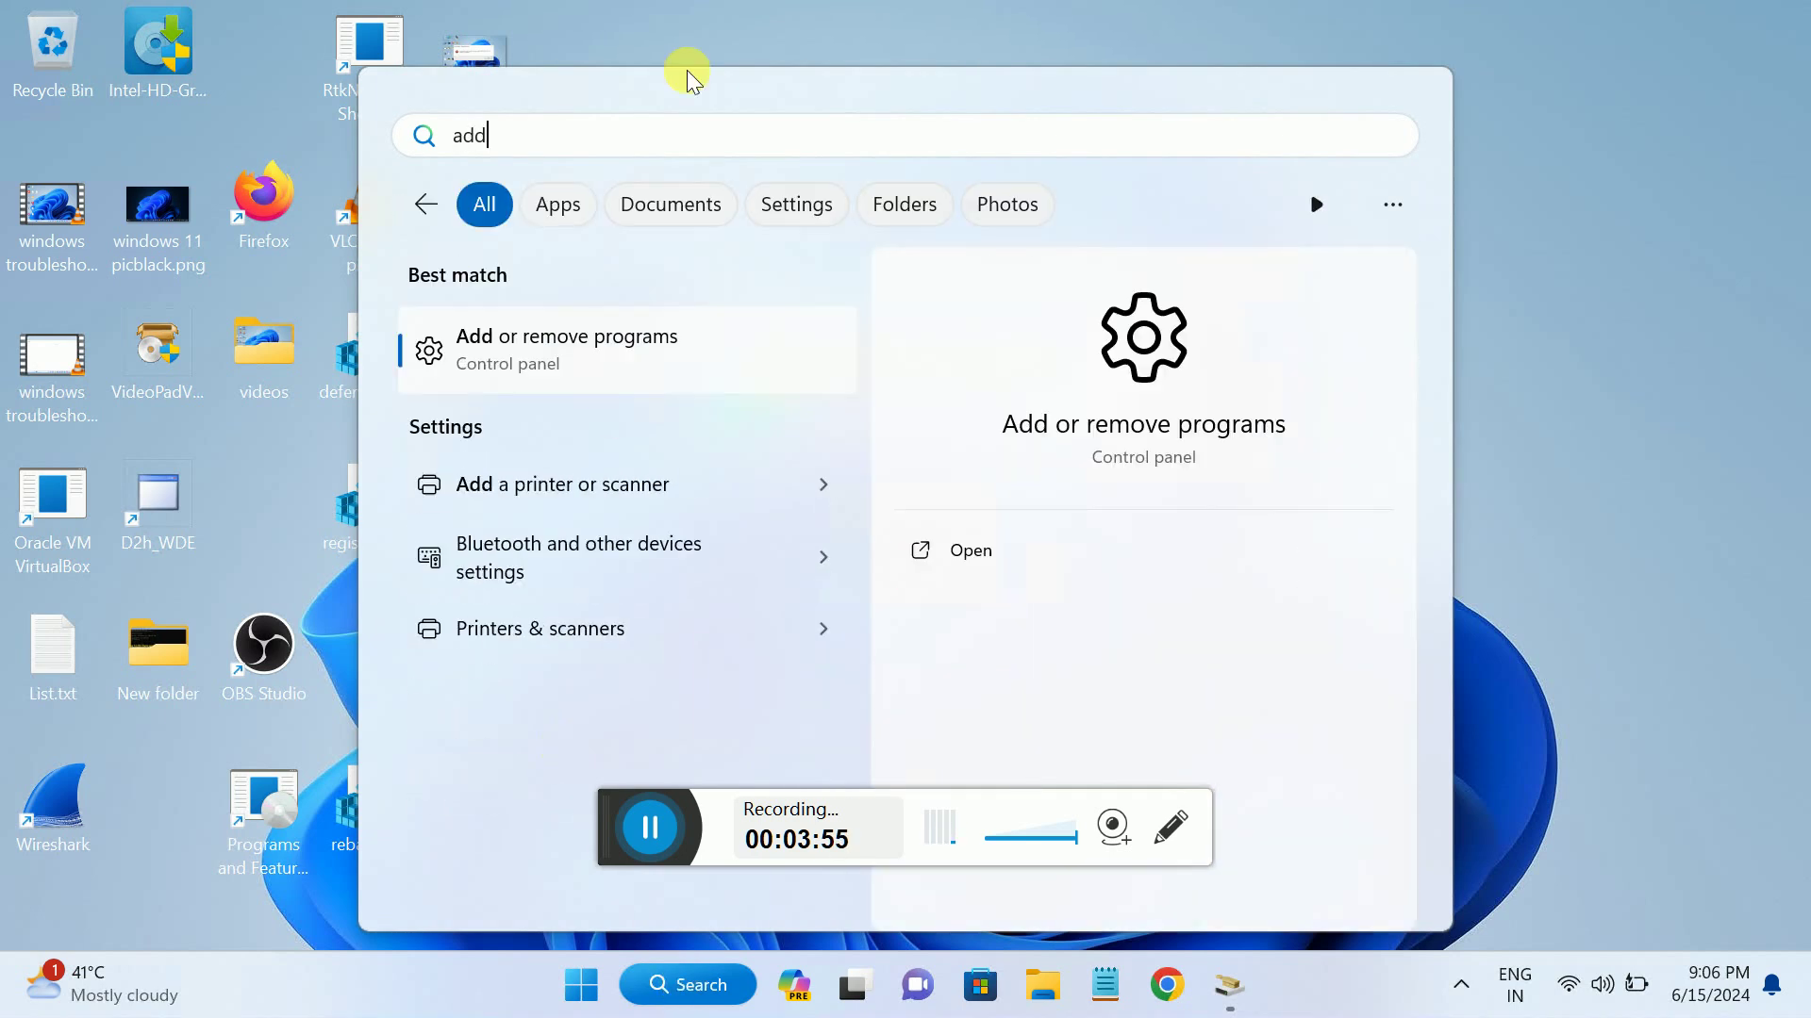
left_click(591, 345)
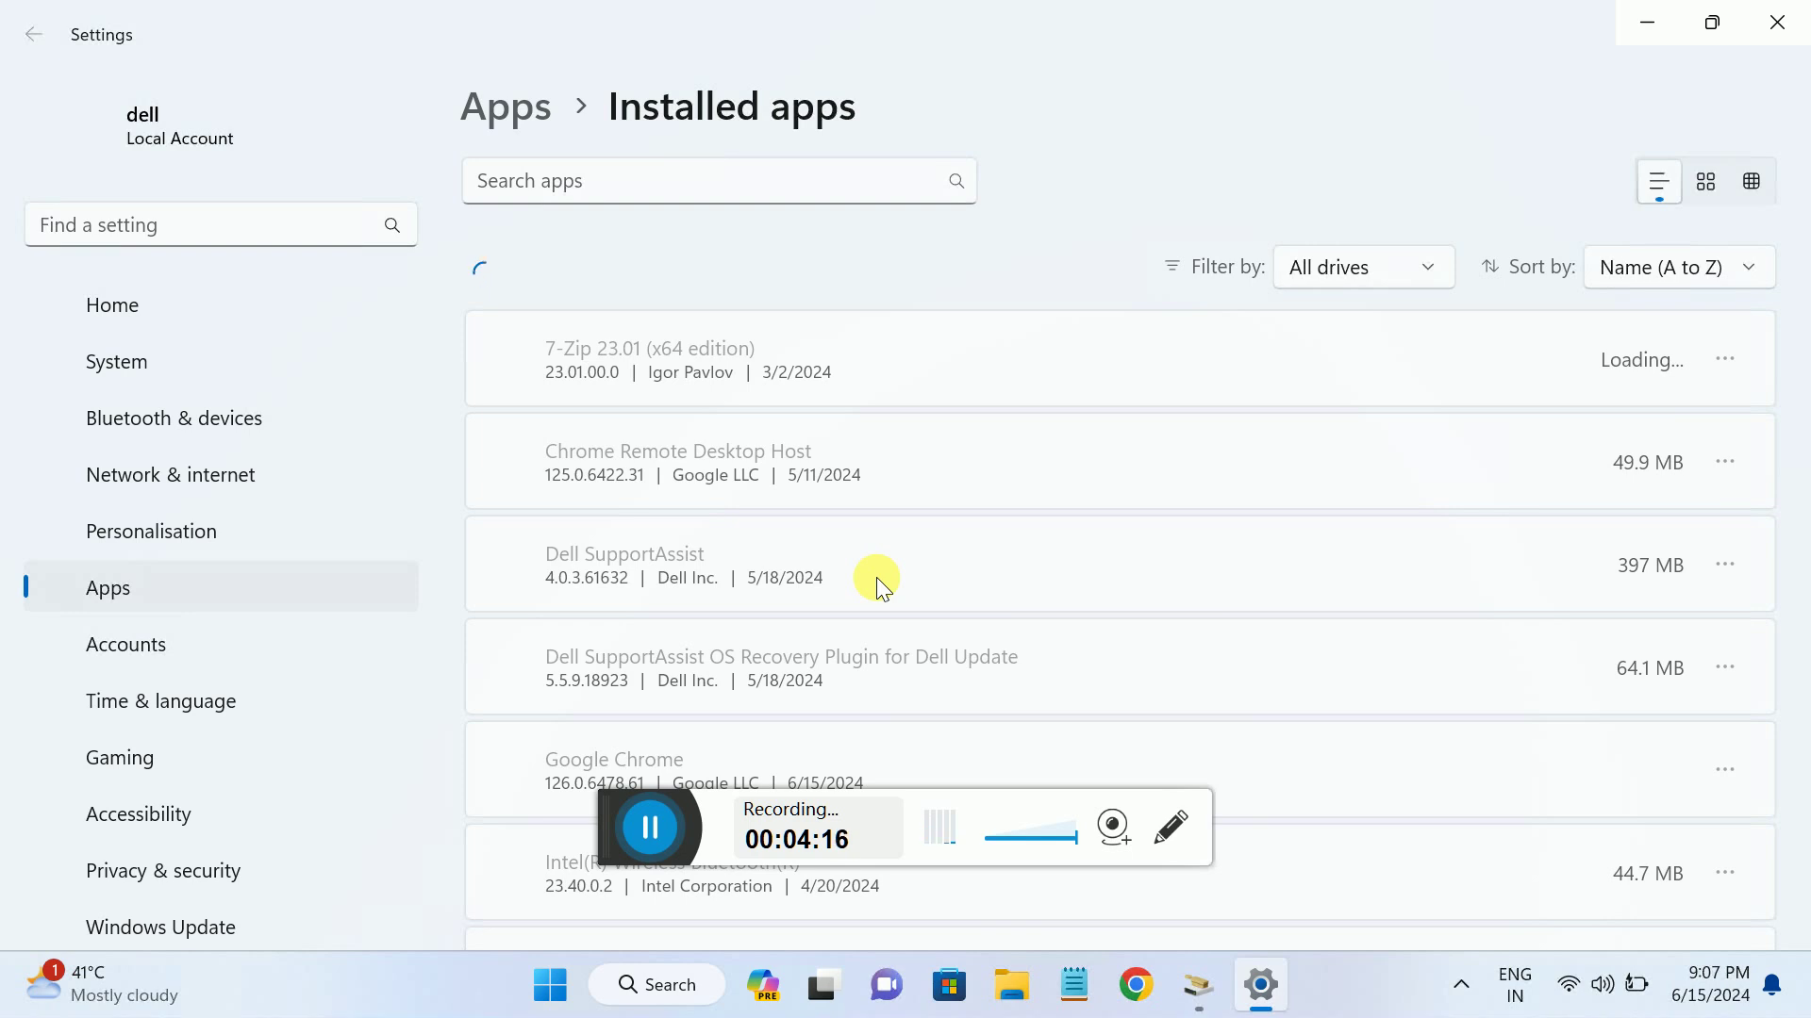
Uninstall the Dell SupportAssist OS Recovery Plugin for Dell Update, approving the UAC prompt.
scroll(875, 577, "down", 3)
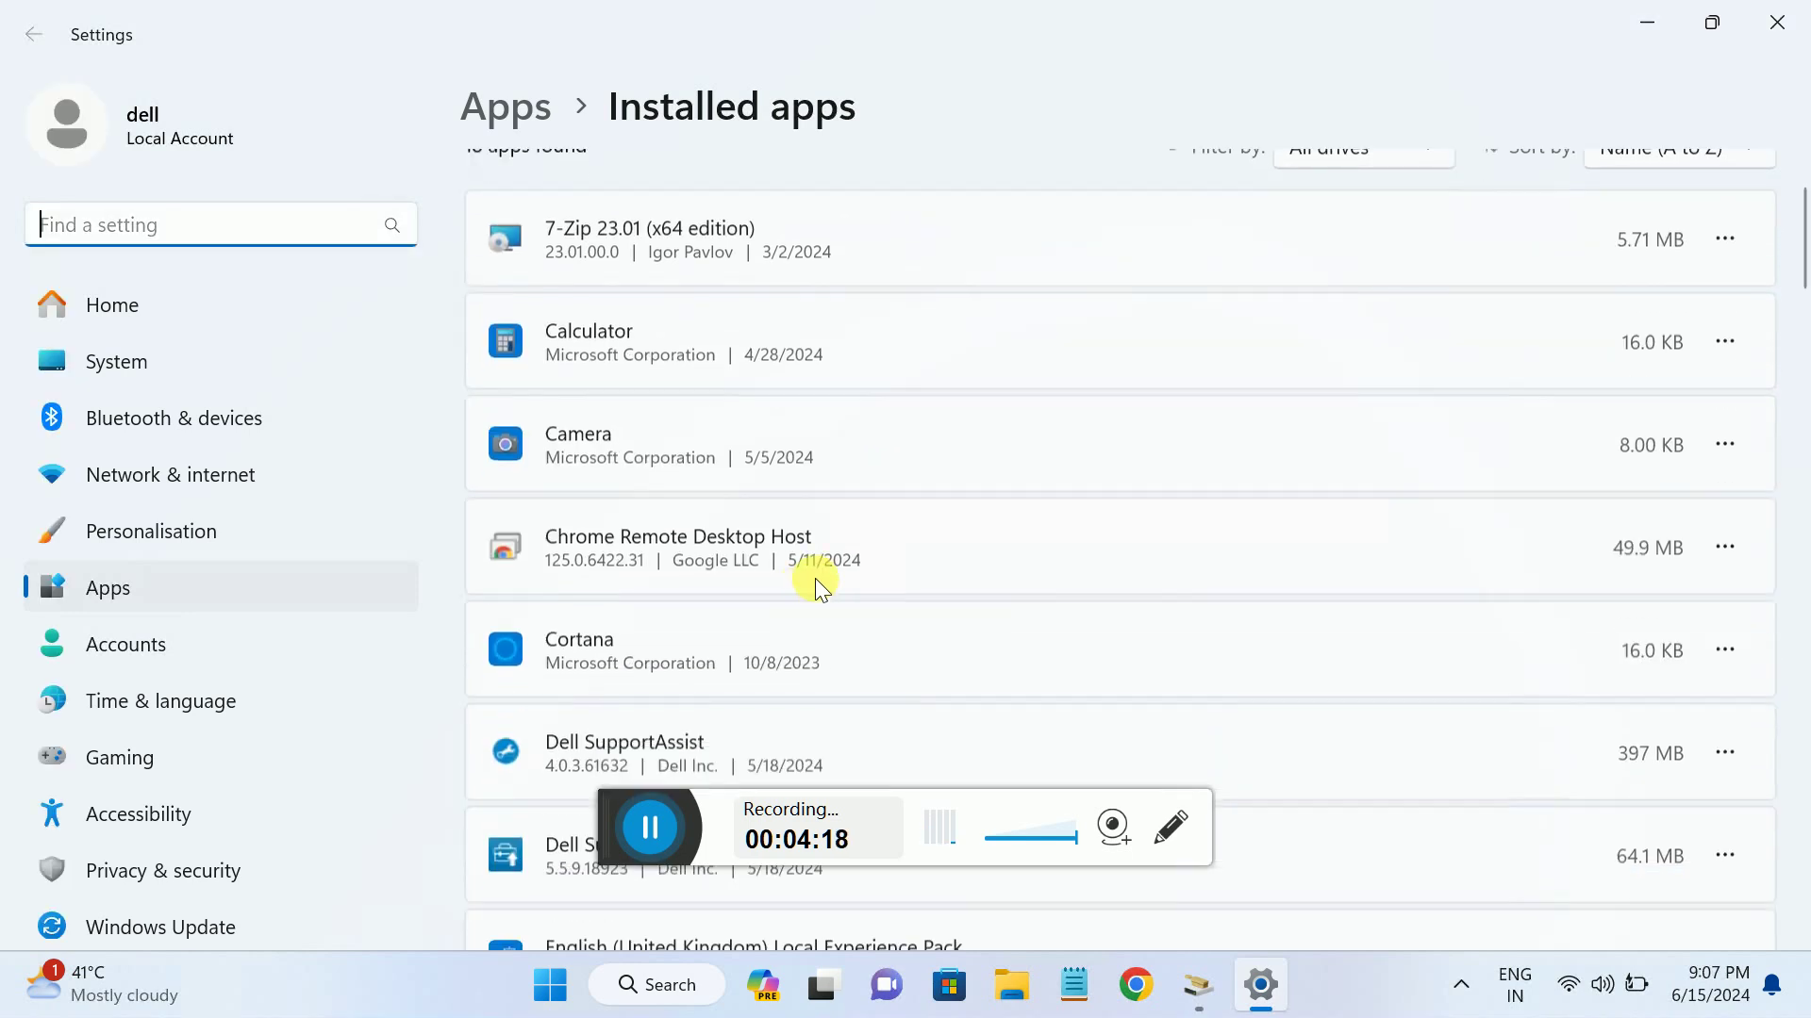
scroll(818, 619, "down", 4)
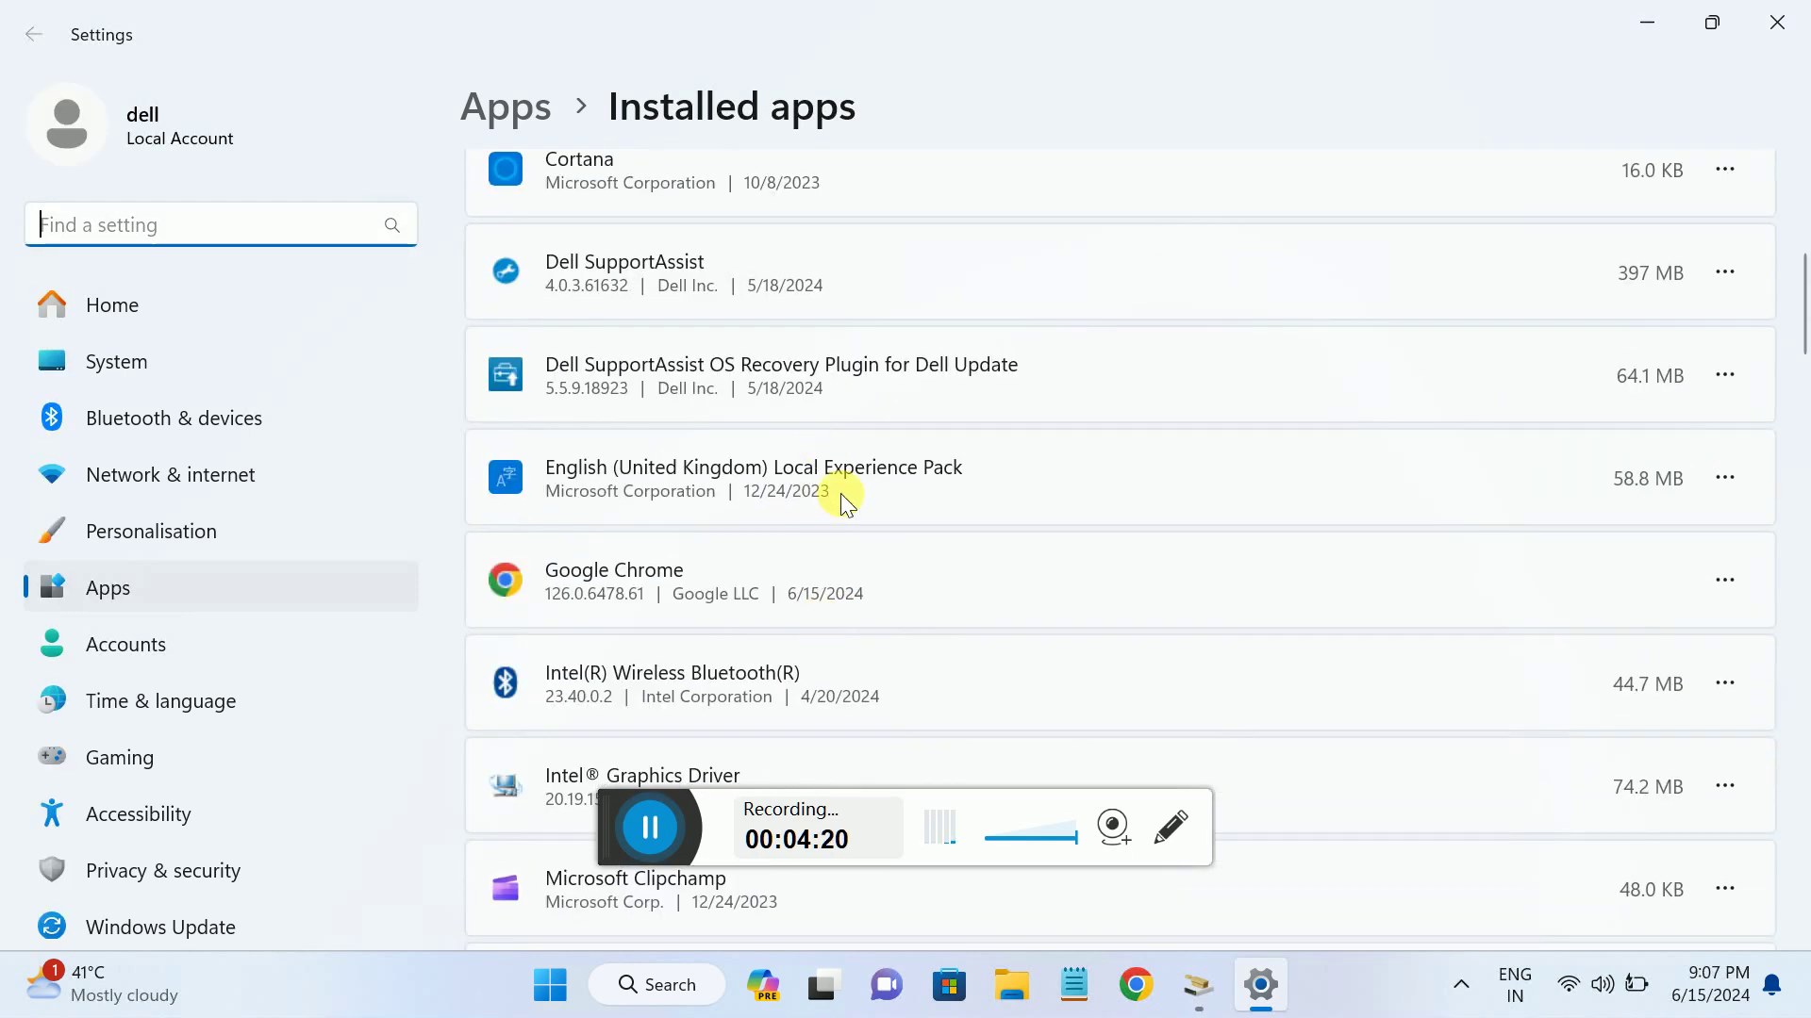
left_click(1725, 376)
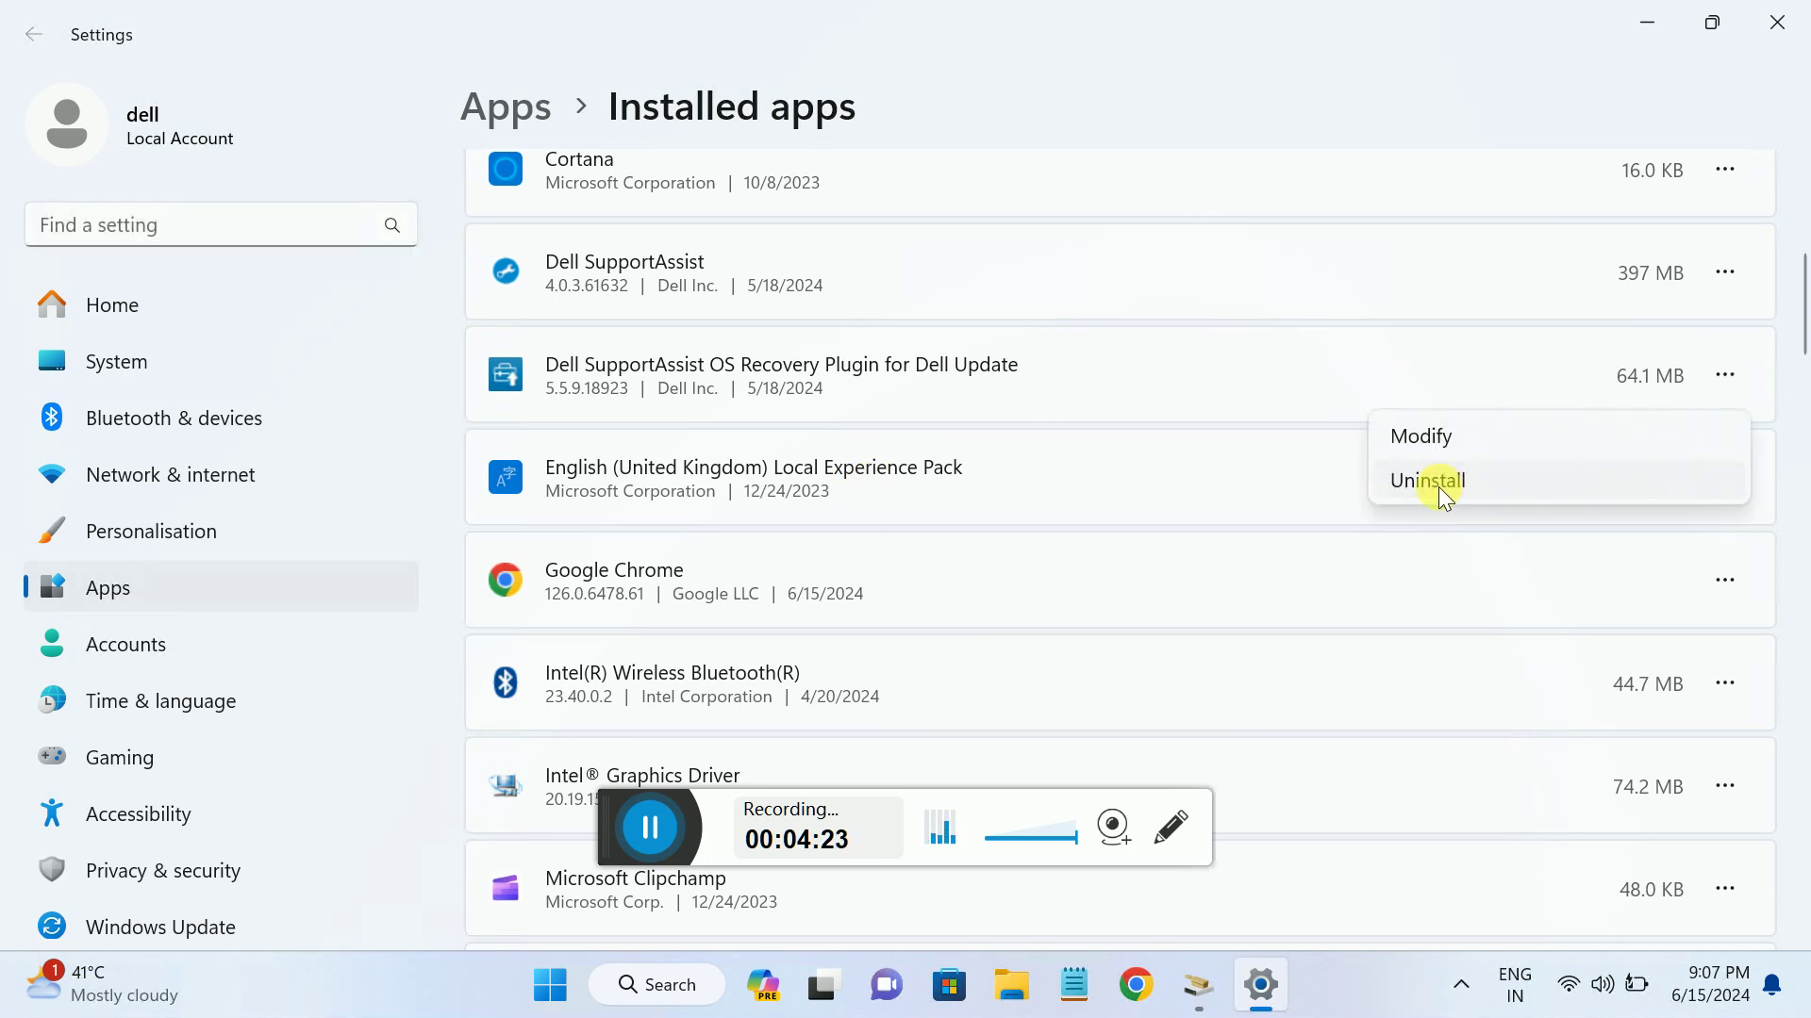
left_click(1446, 487)
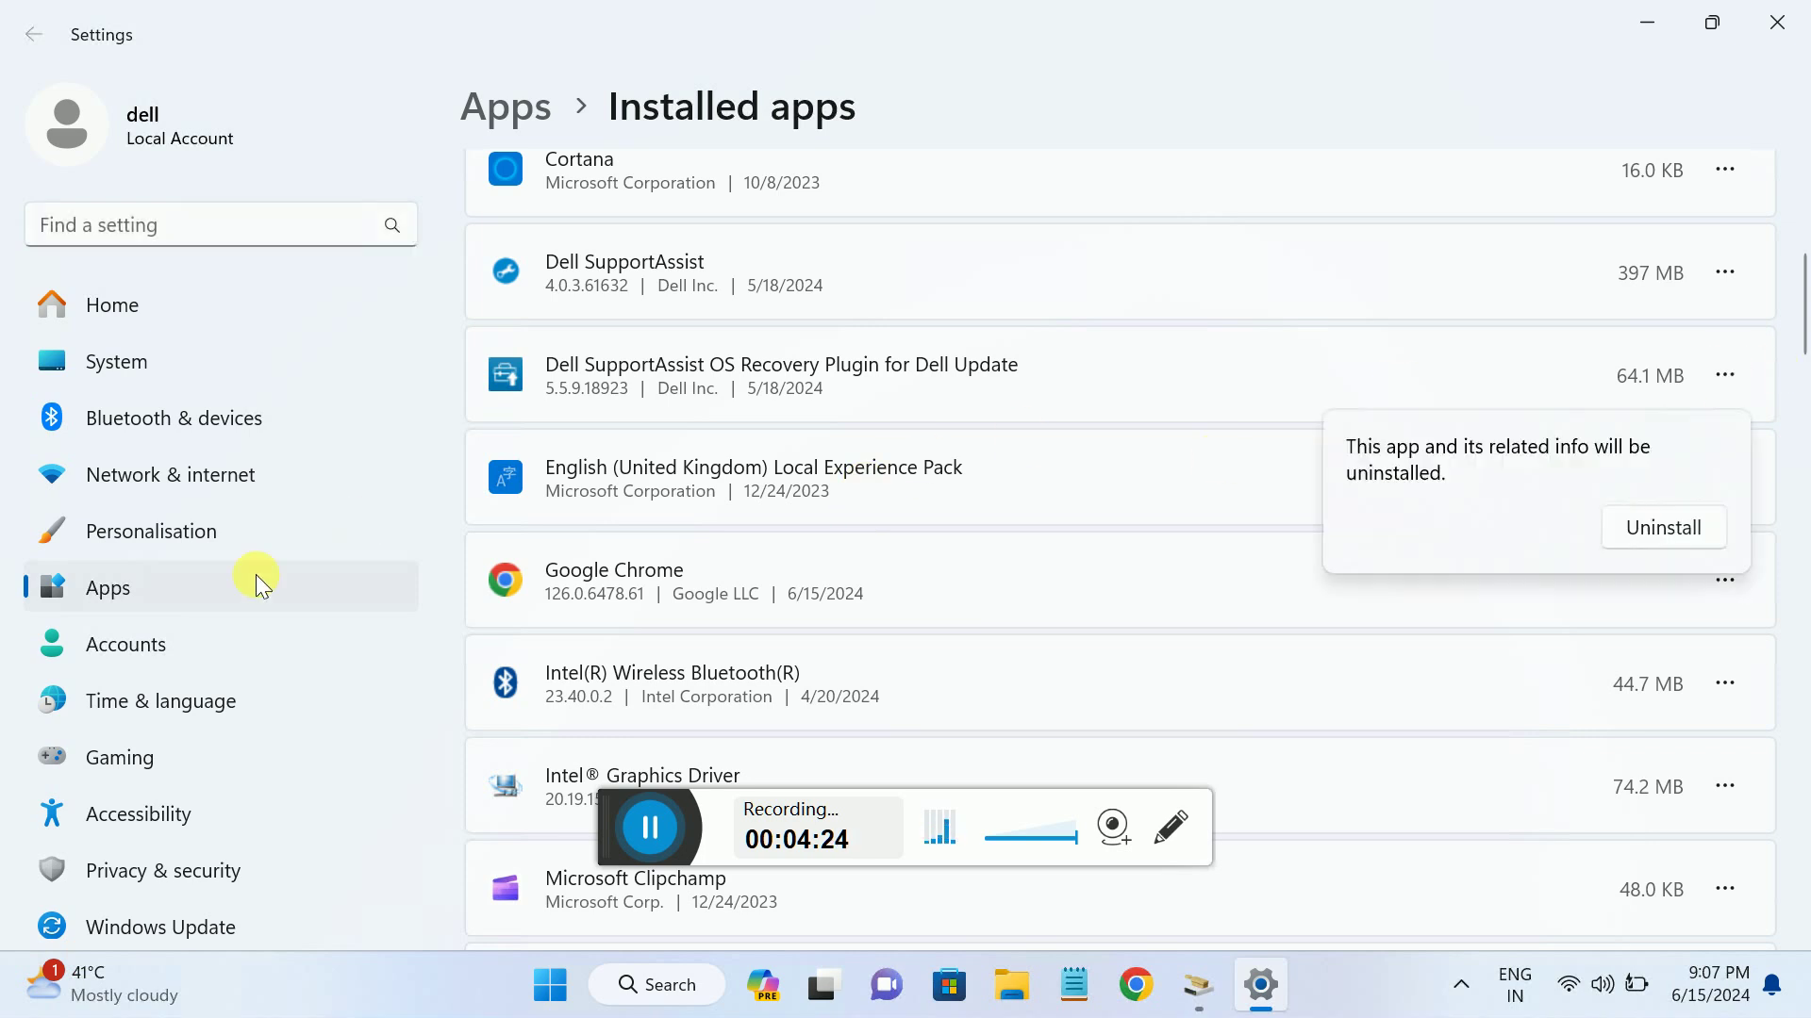
left_click(1653, 533)
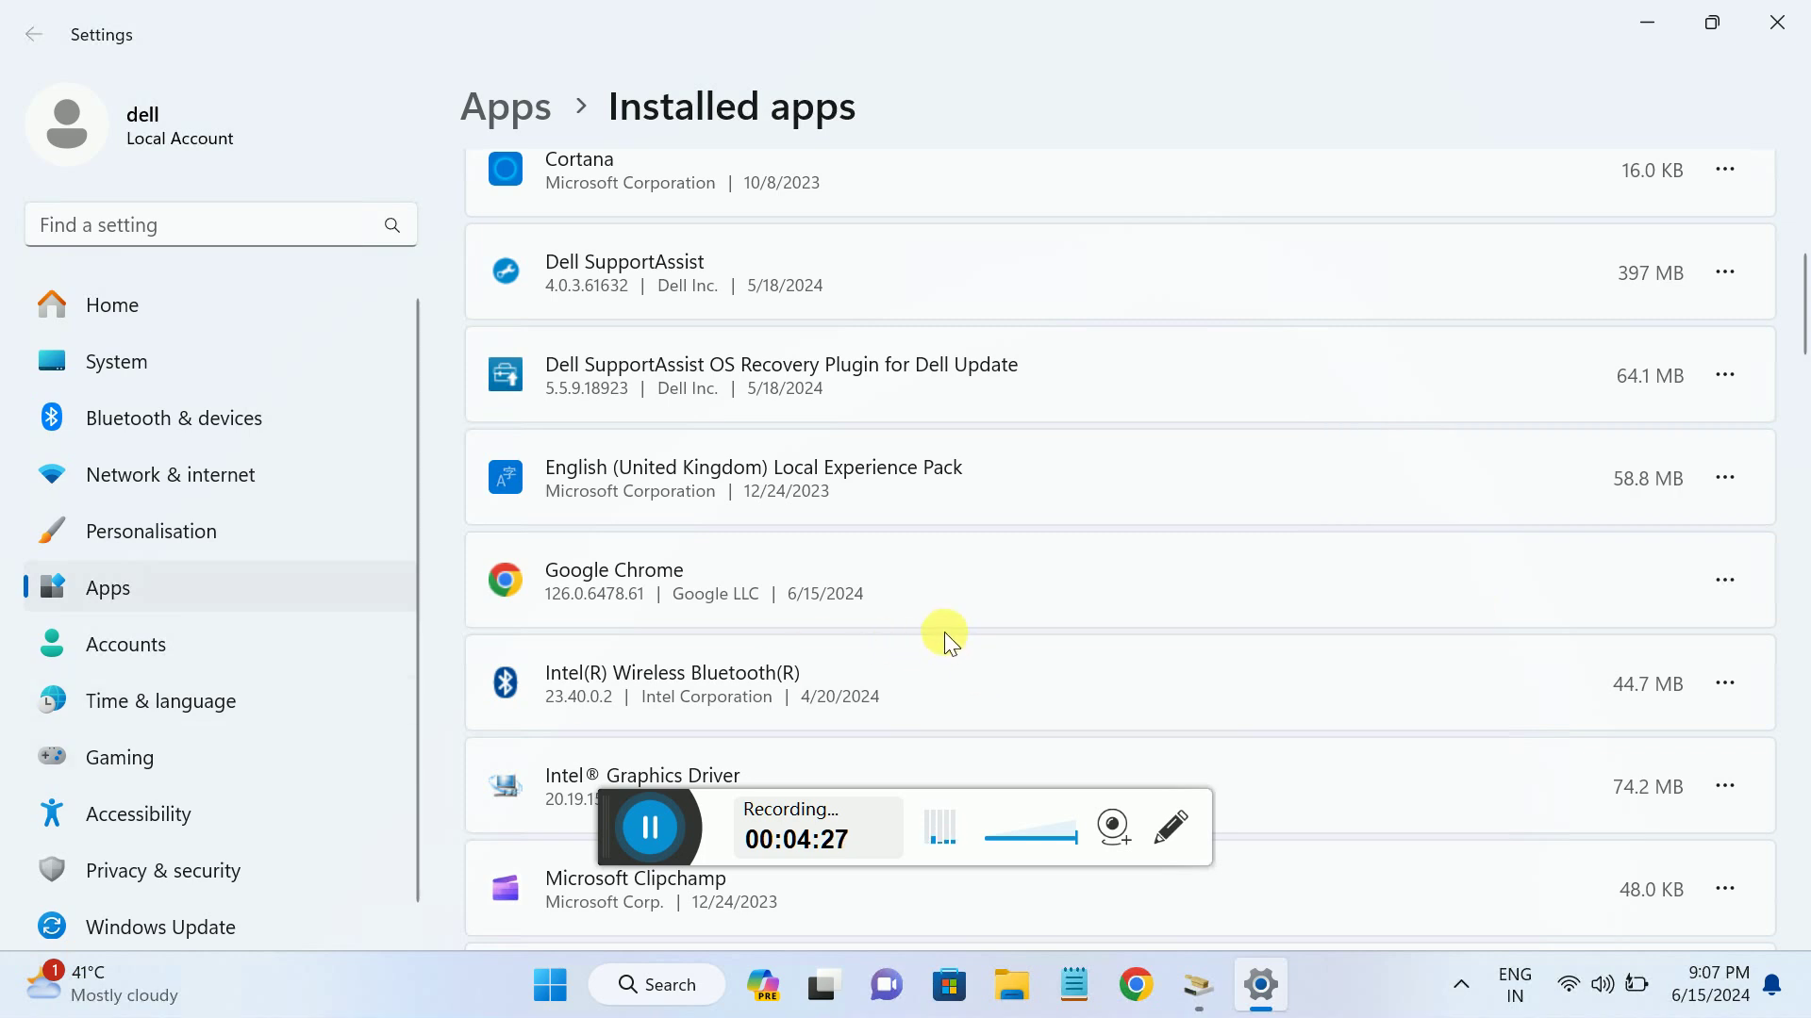
scroll(943, 643, "down", 3)
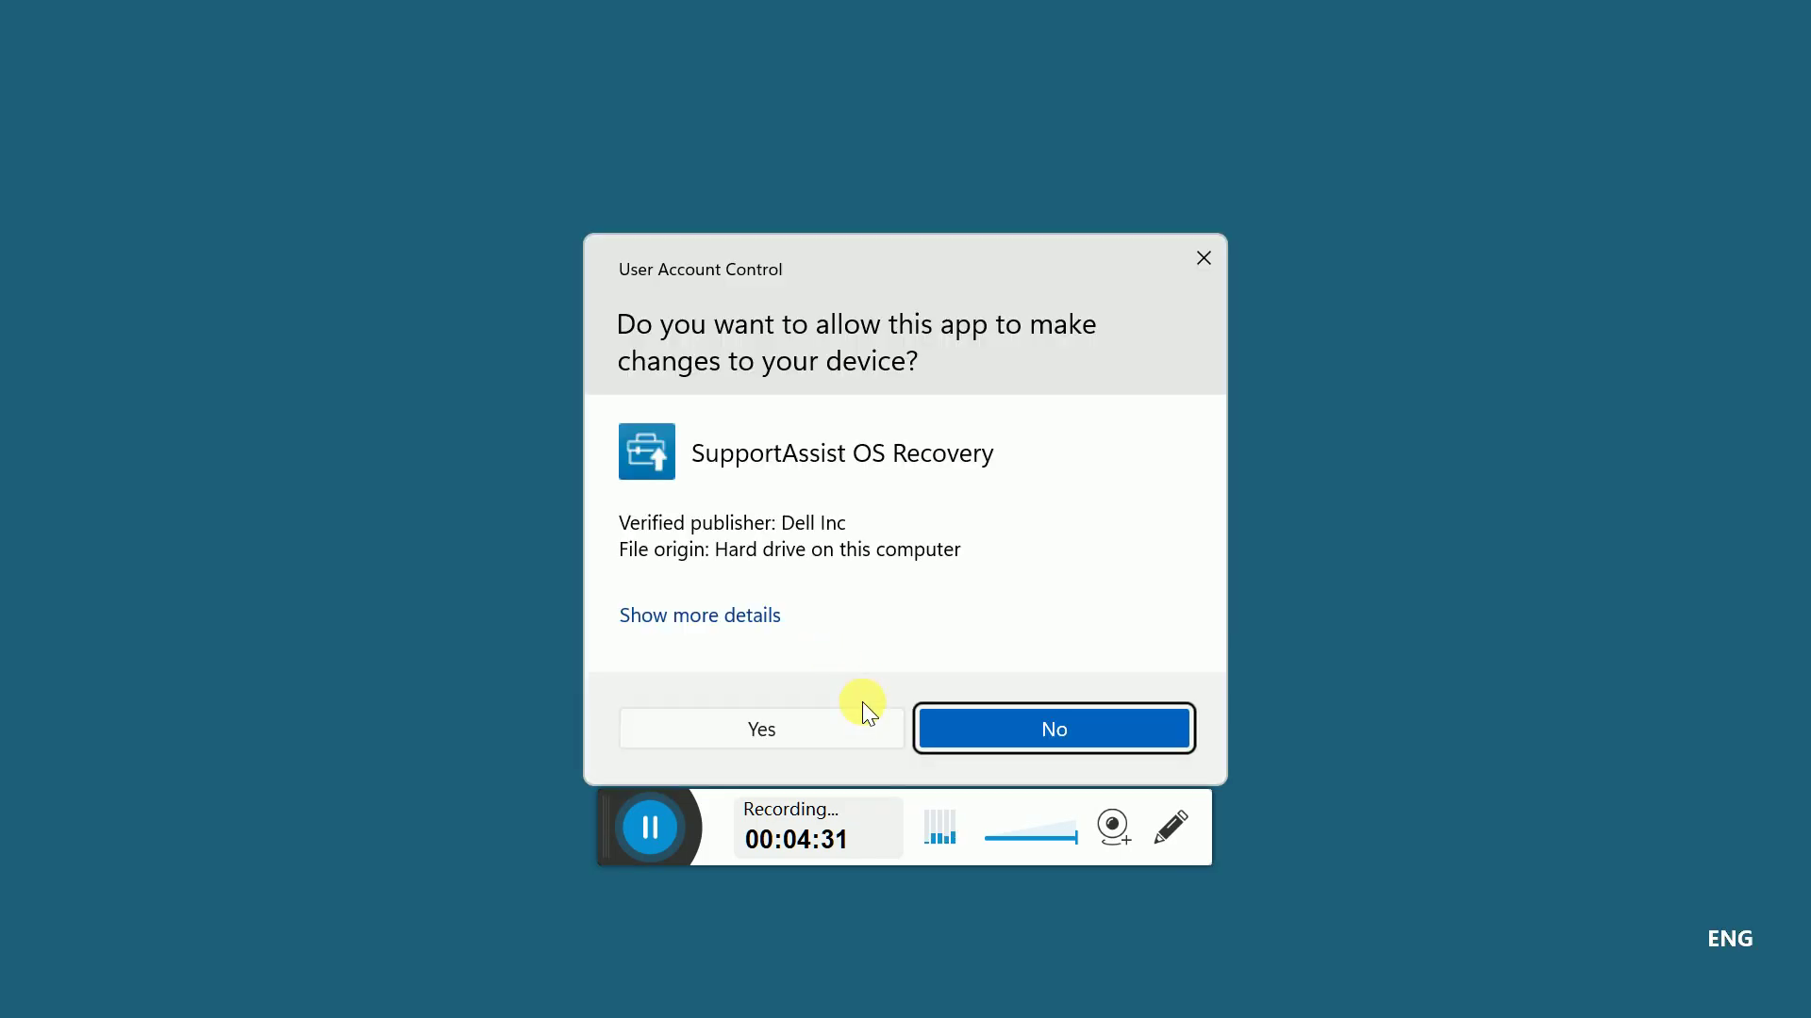
left_click(807, 728)
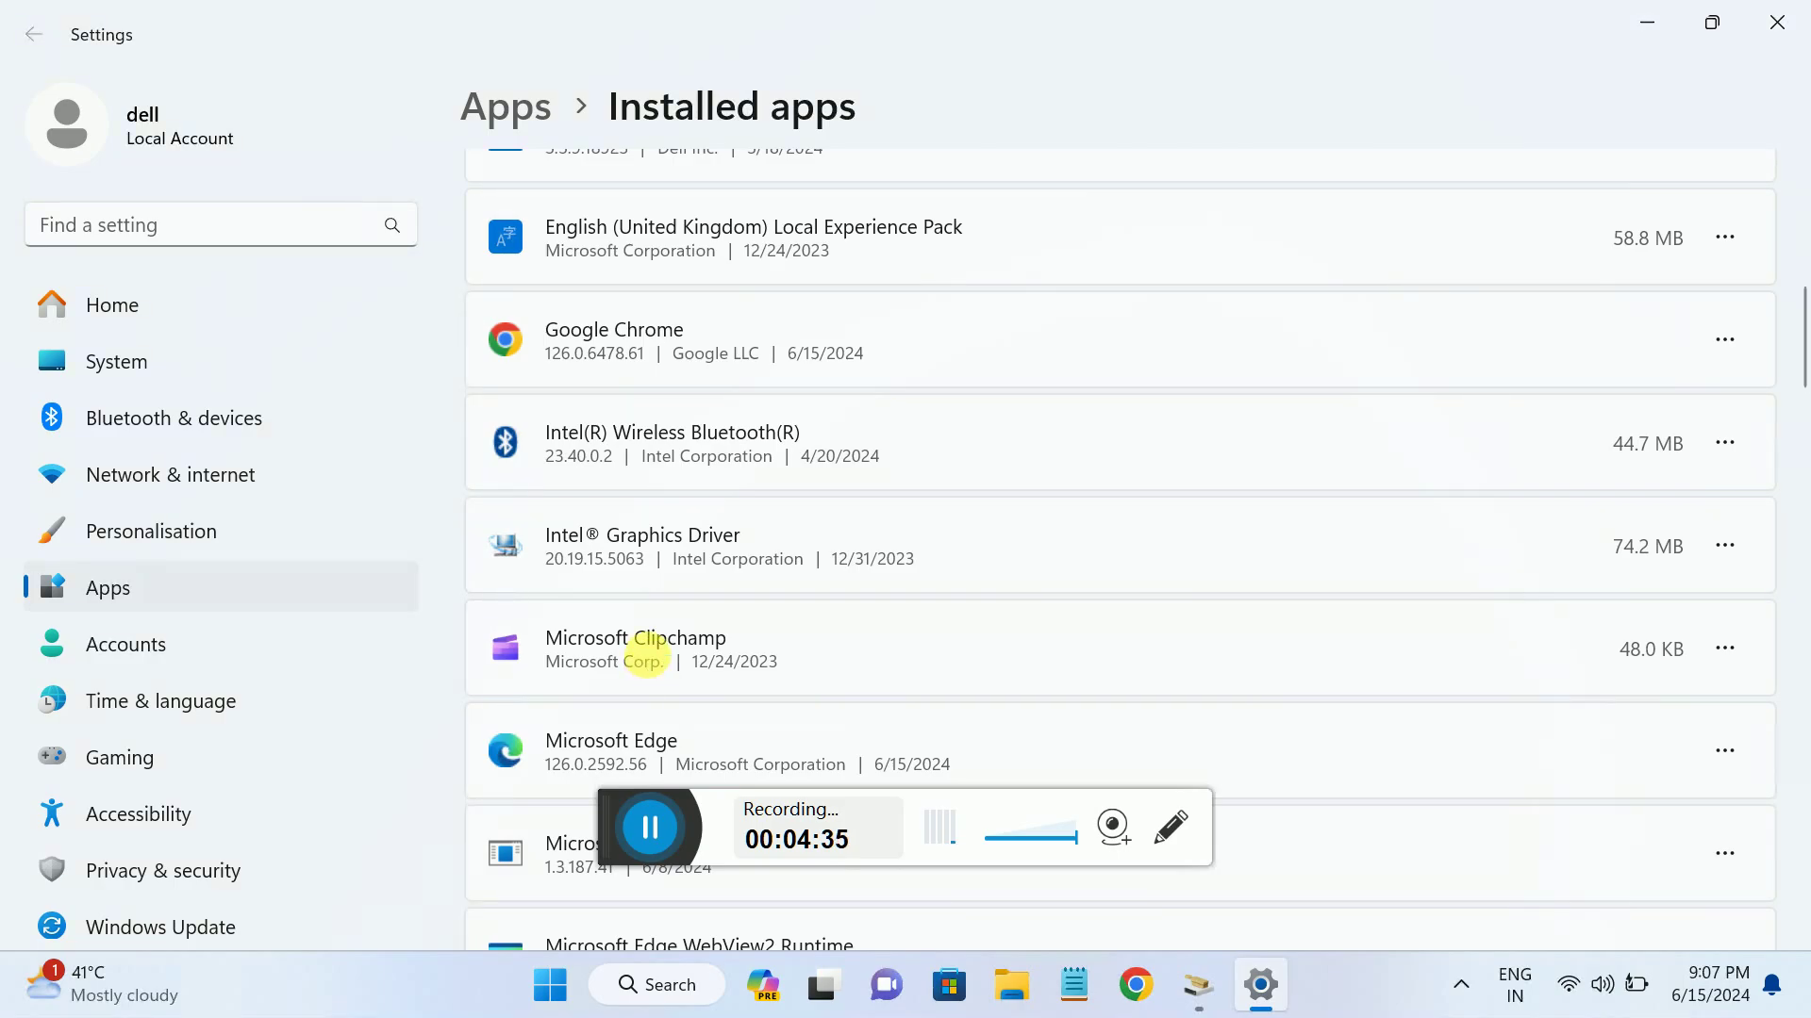
scroll(646, 657, "down", 1)
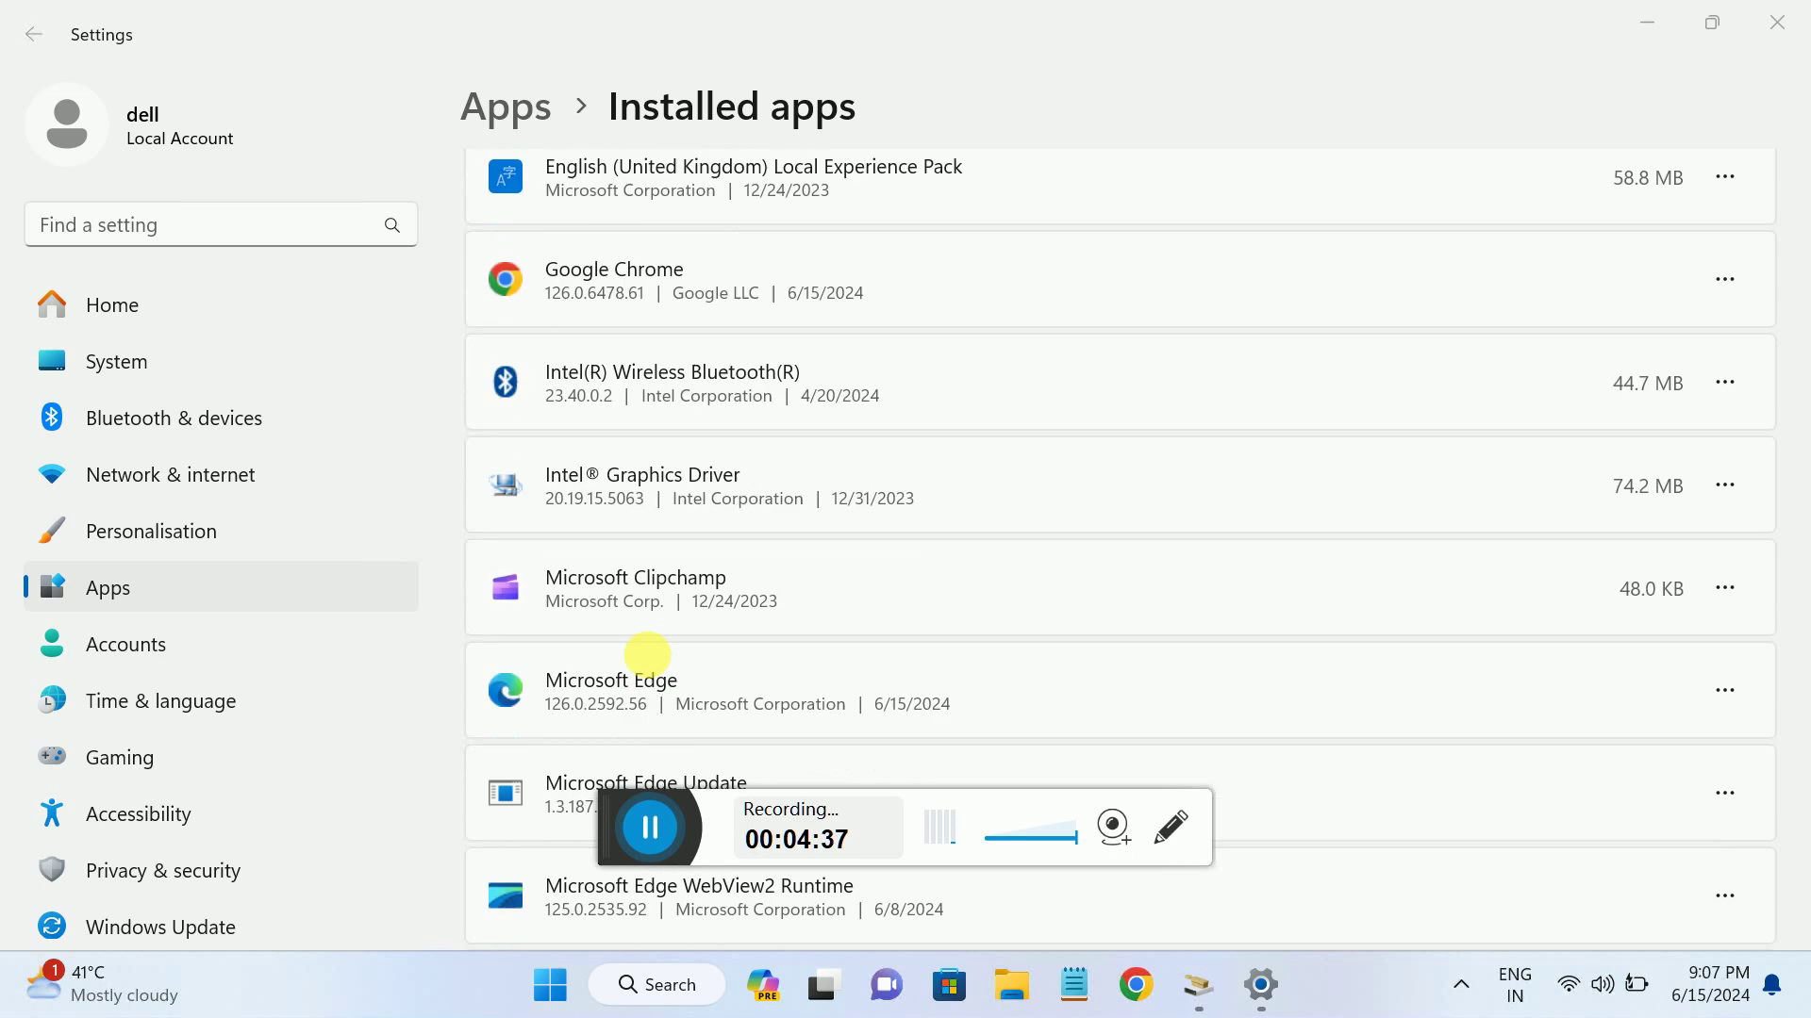
scroll(646, 654, "down", 1)
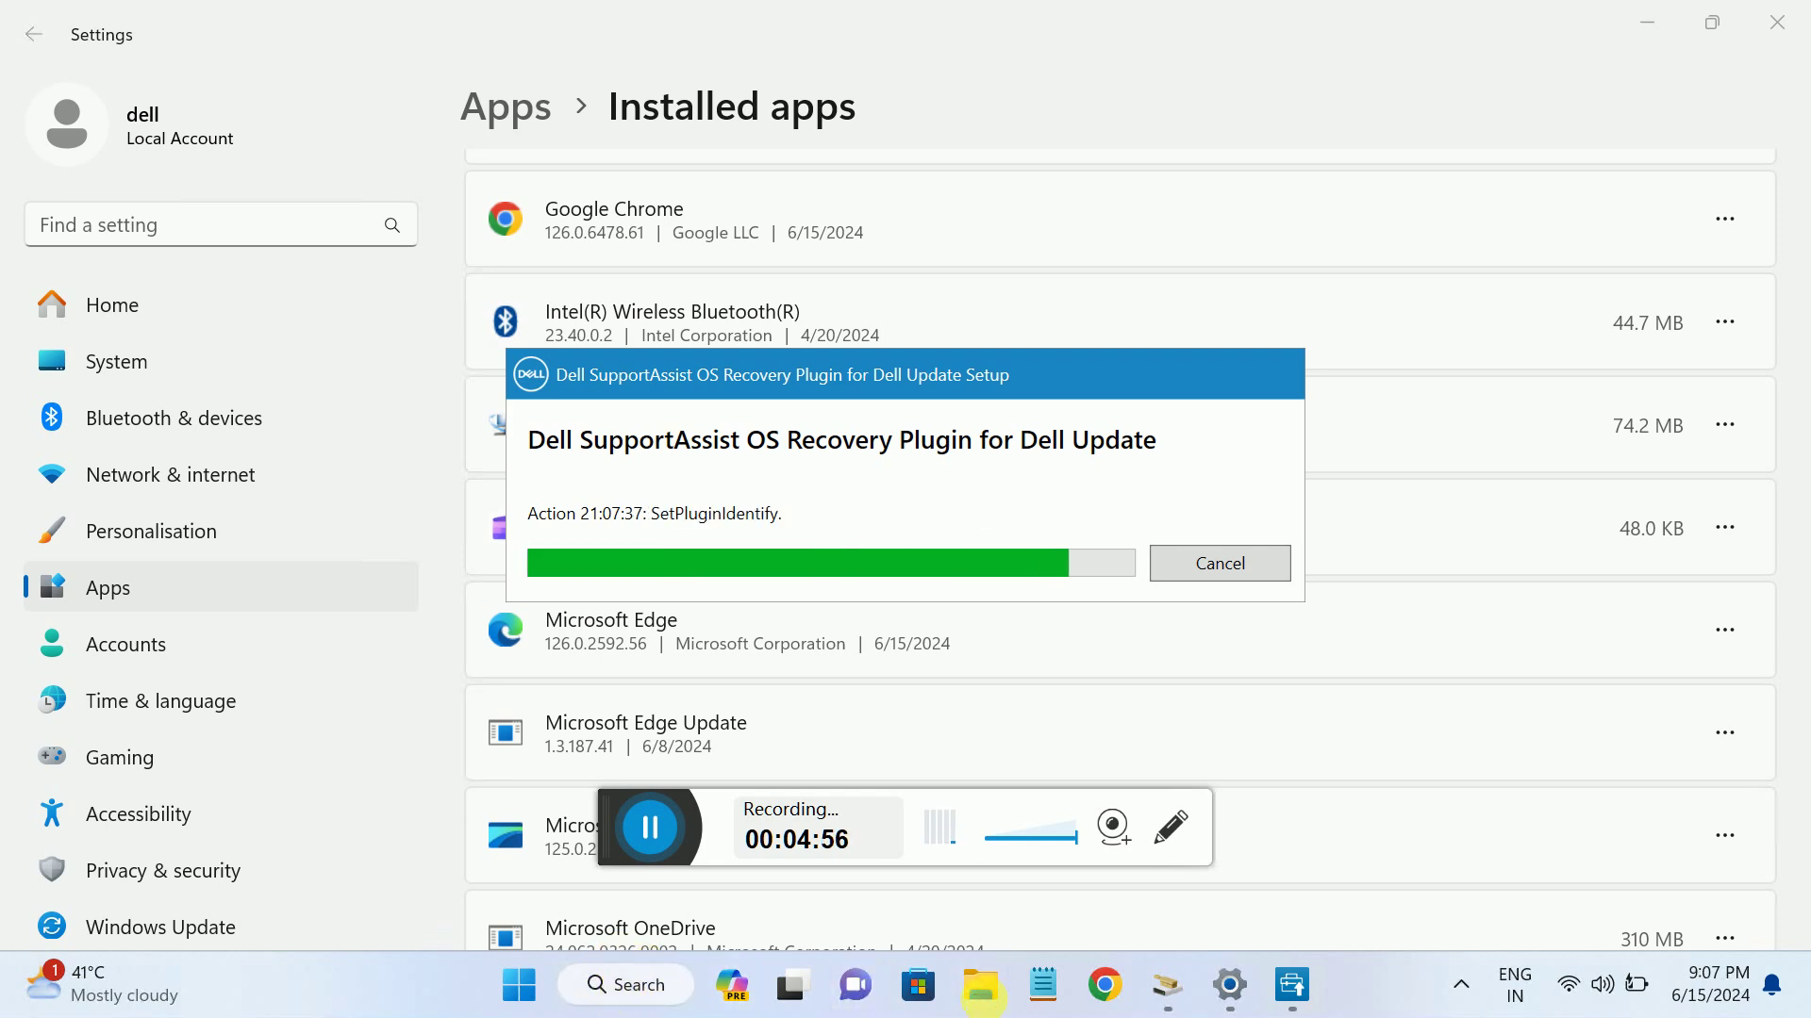
left_click(981, 992)
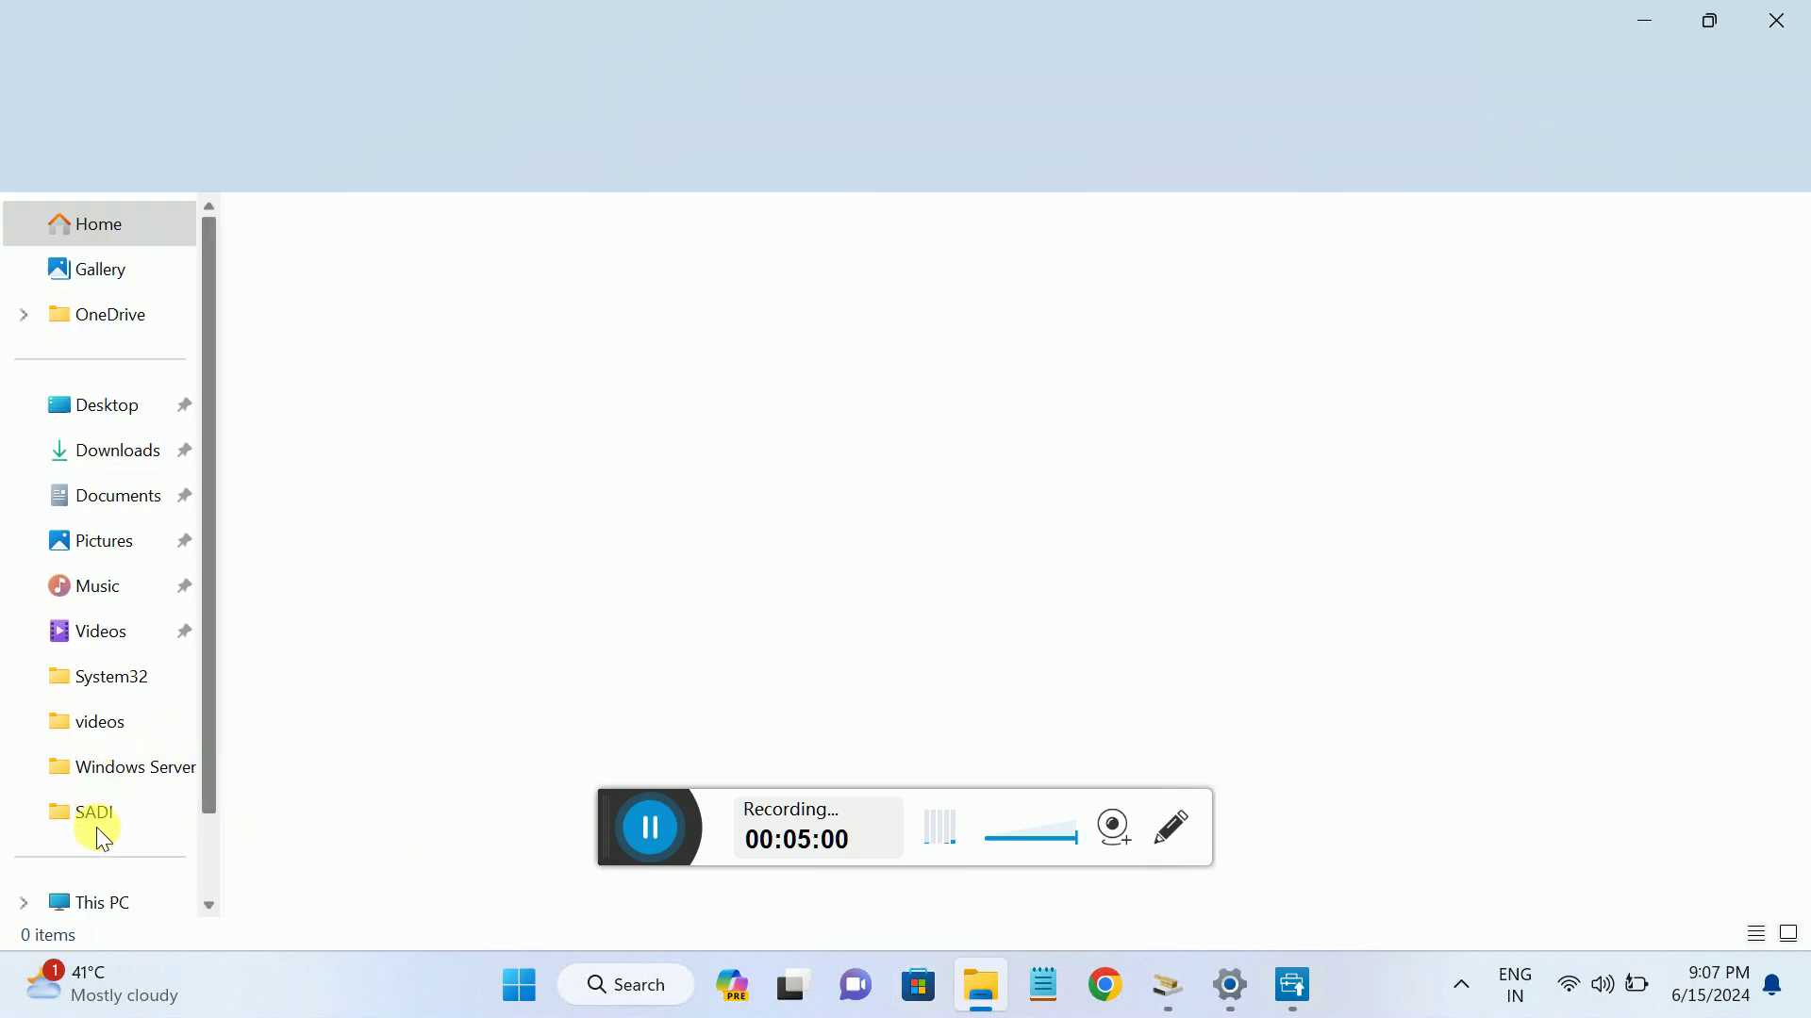
Open Local Disk (C:) from This PC in File Explorer.
scroll(87, 903, "down", 2)
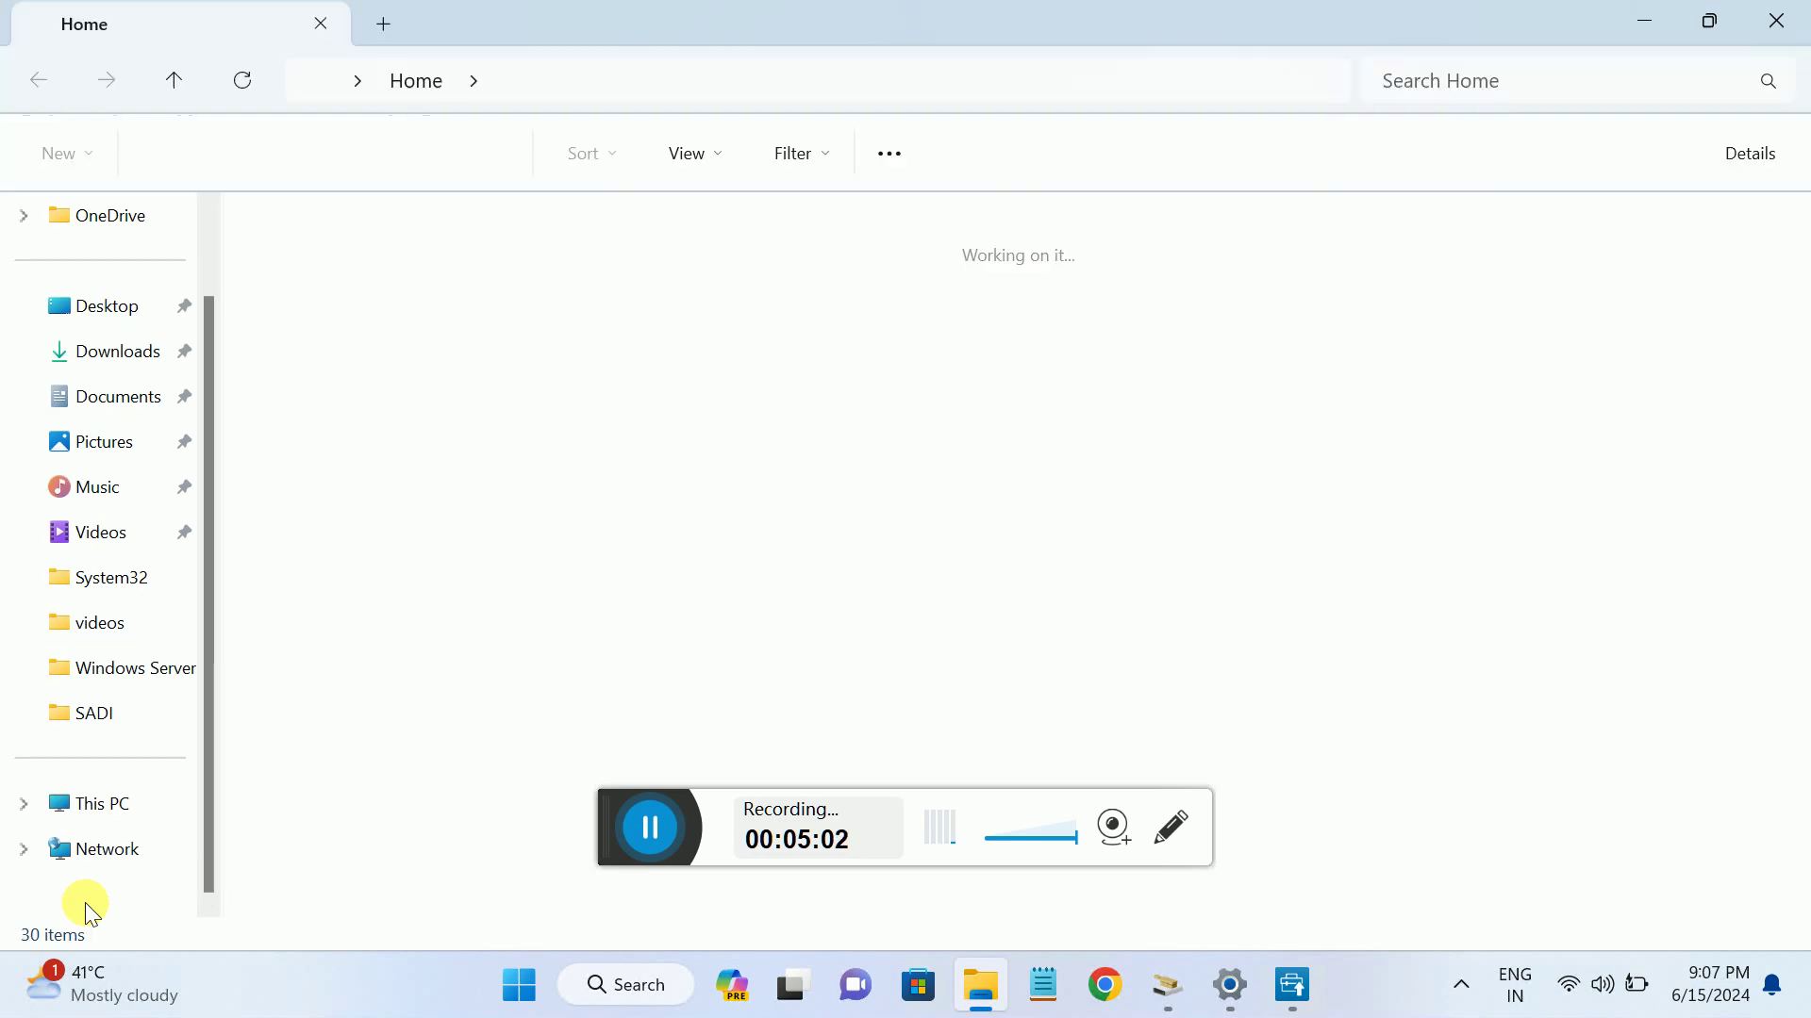
left_click(96, 803)
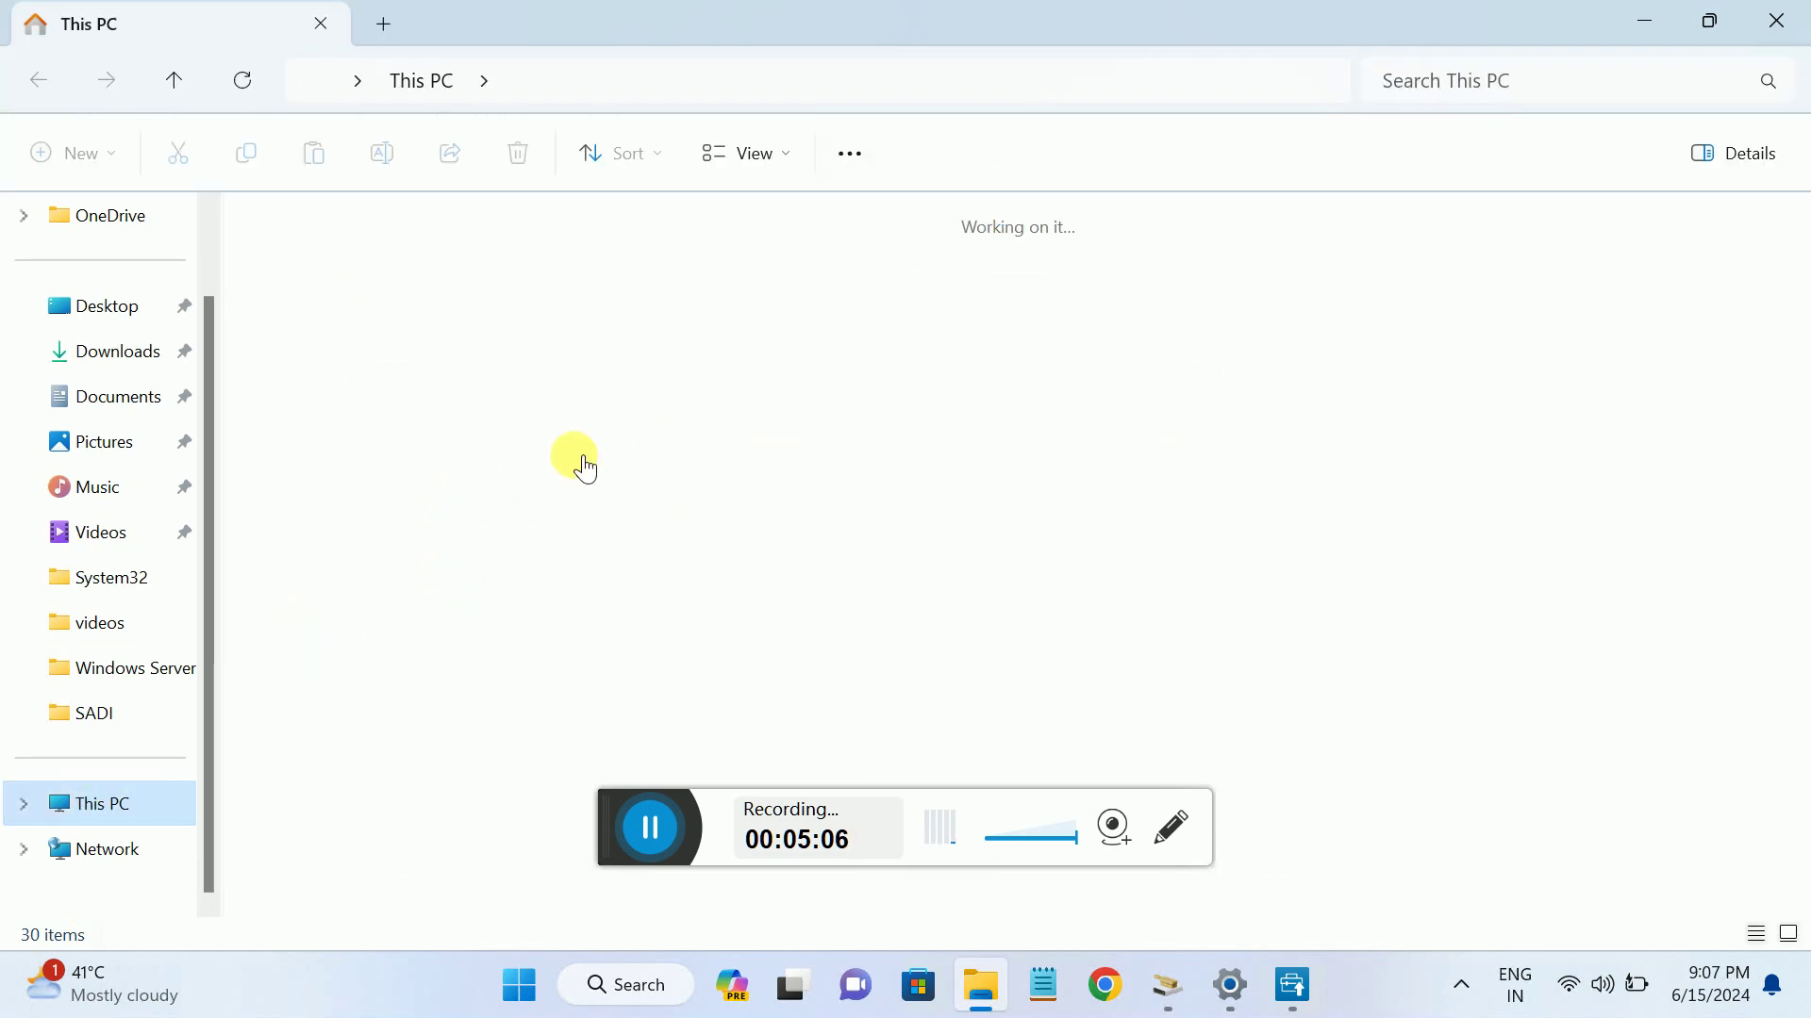
left_click(480, 307)
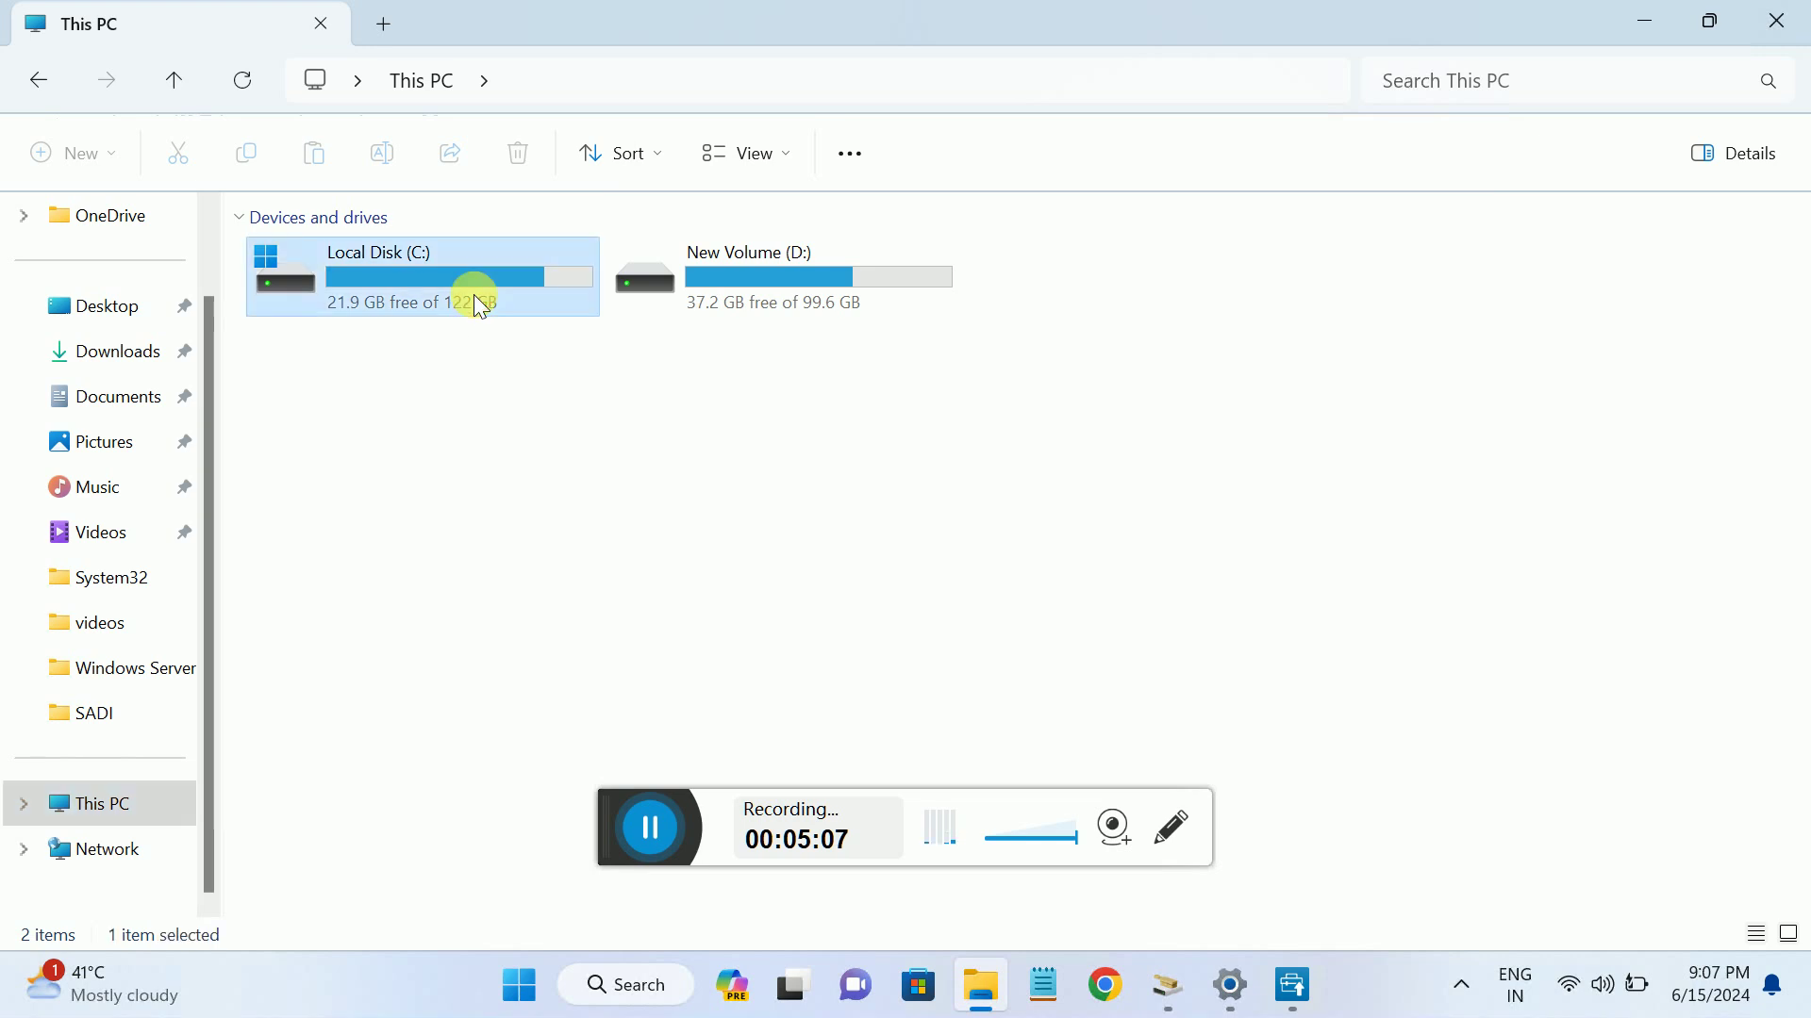
double_click(475, 292)
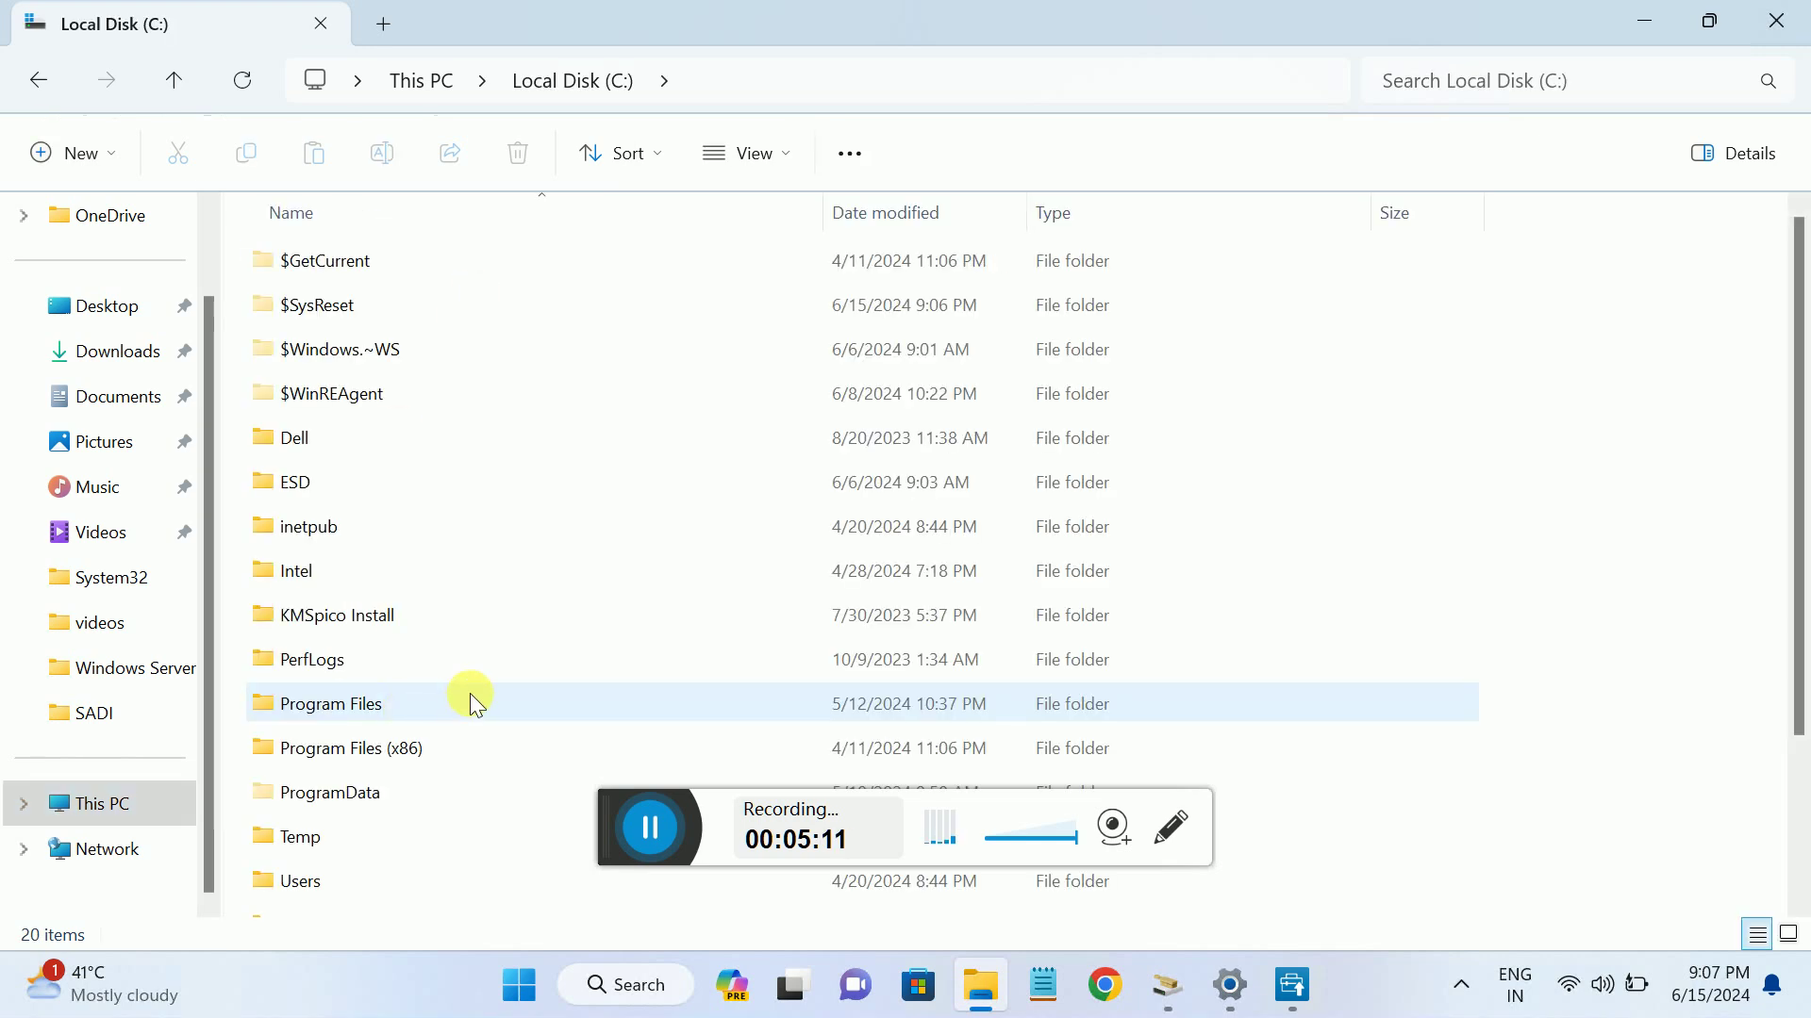
Open the Windows folder and move the selection down to SoftwareDistribution.
scroll(364, 777, "down", 2)
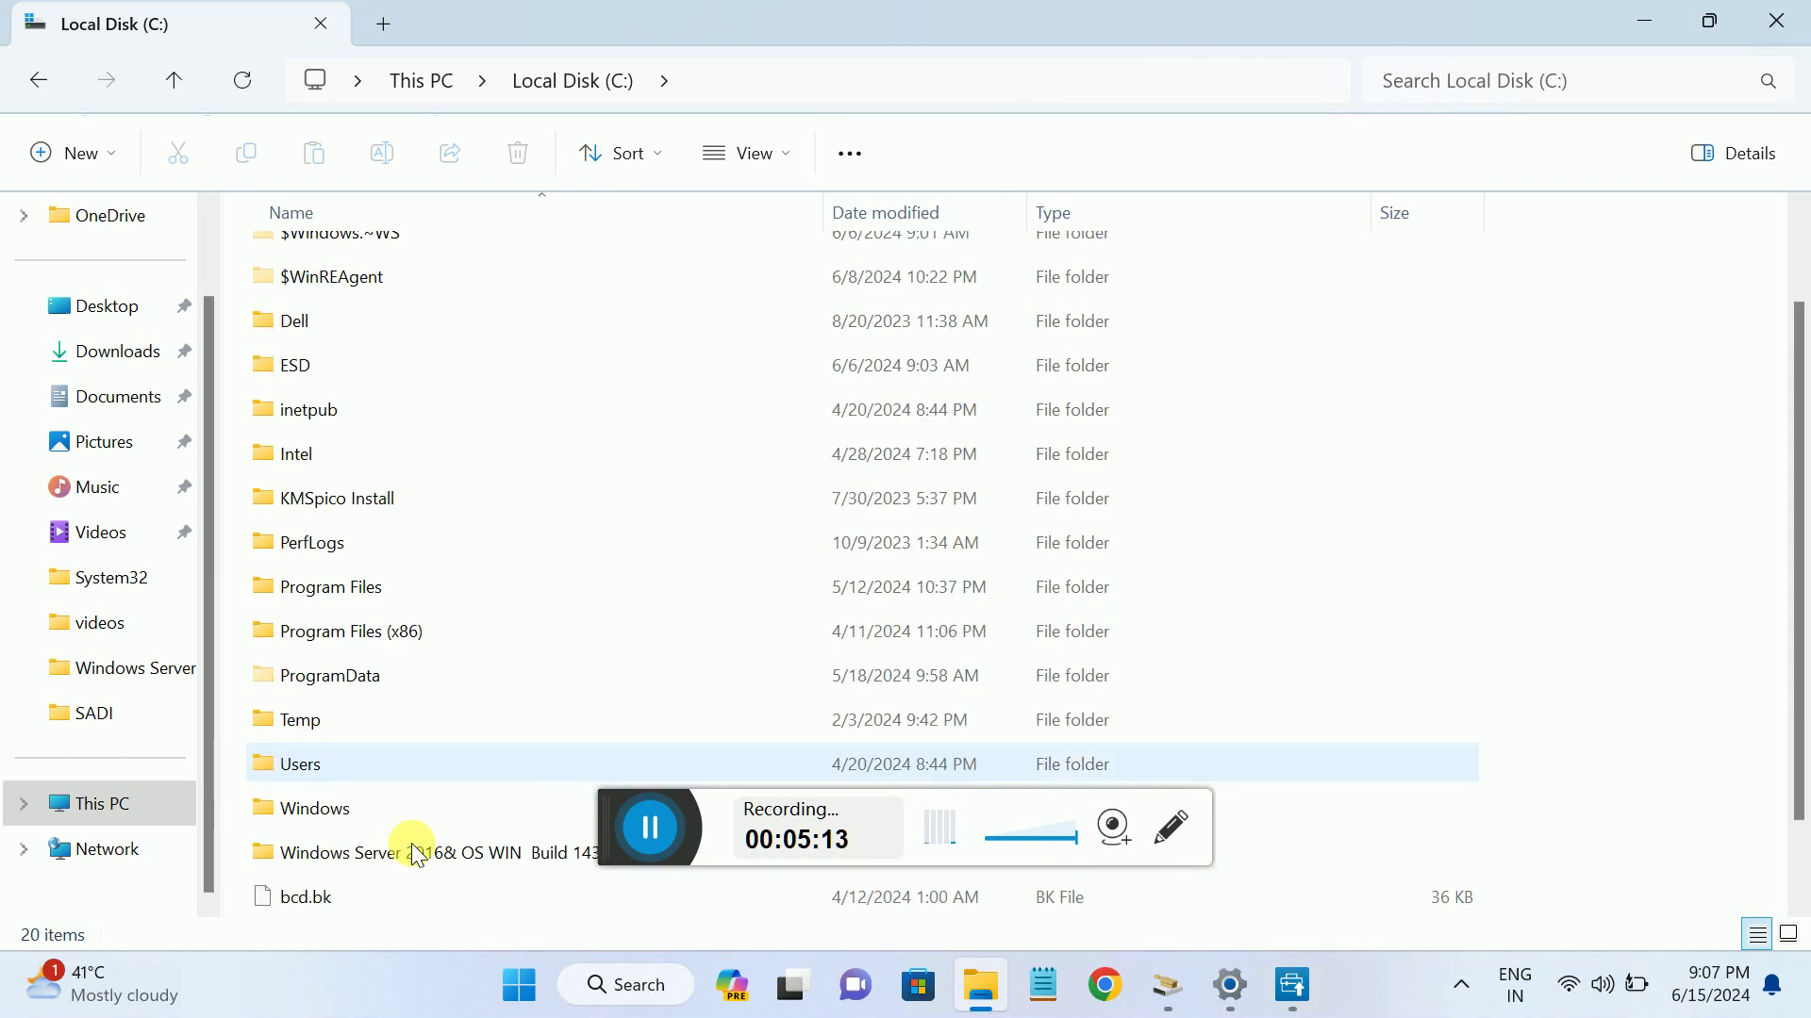
left_click(349, 725)
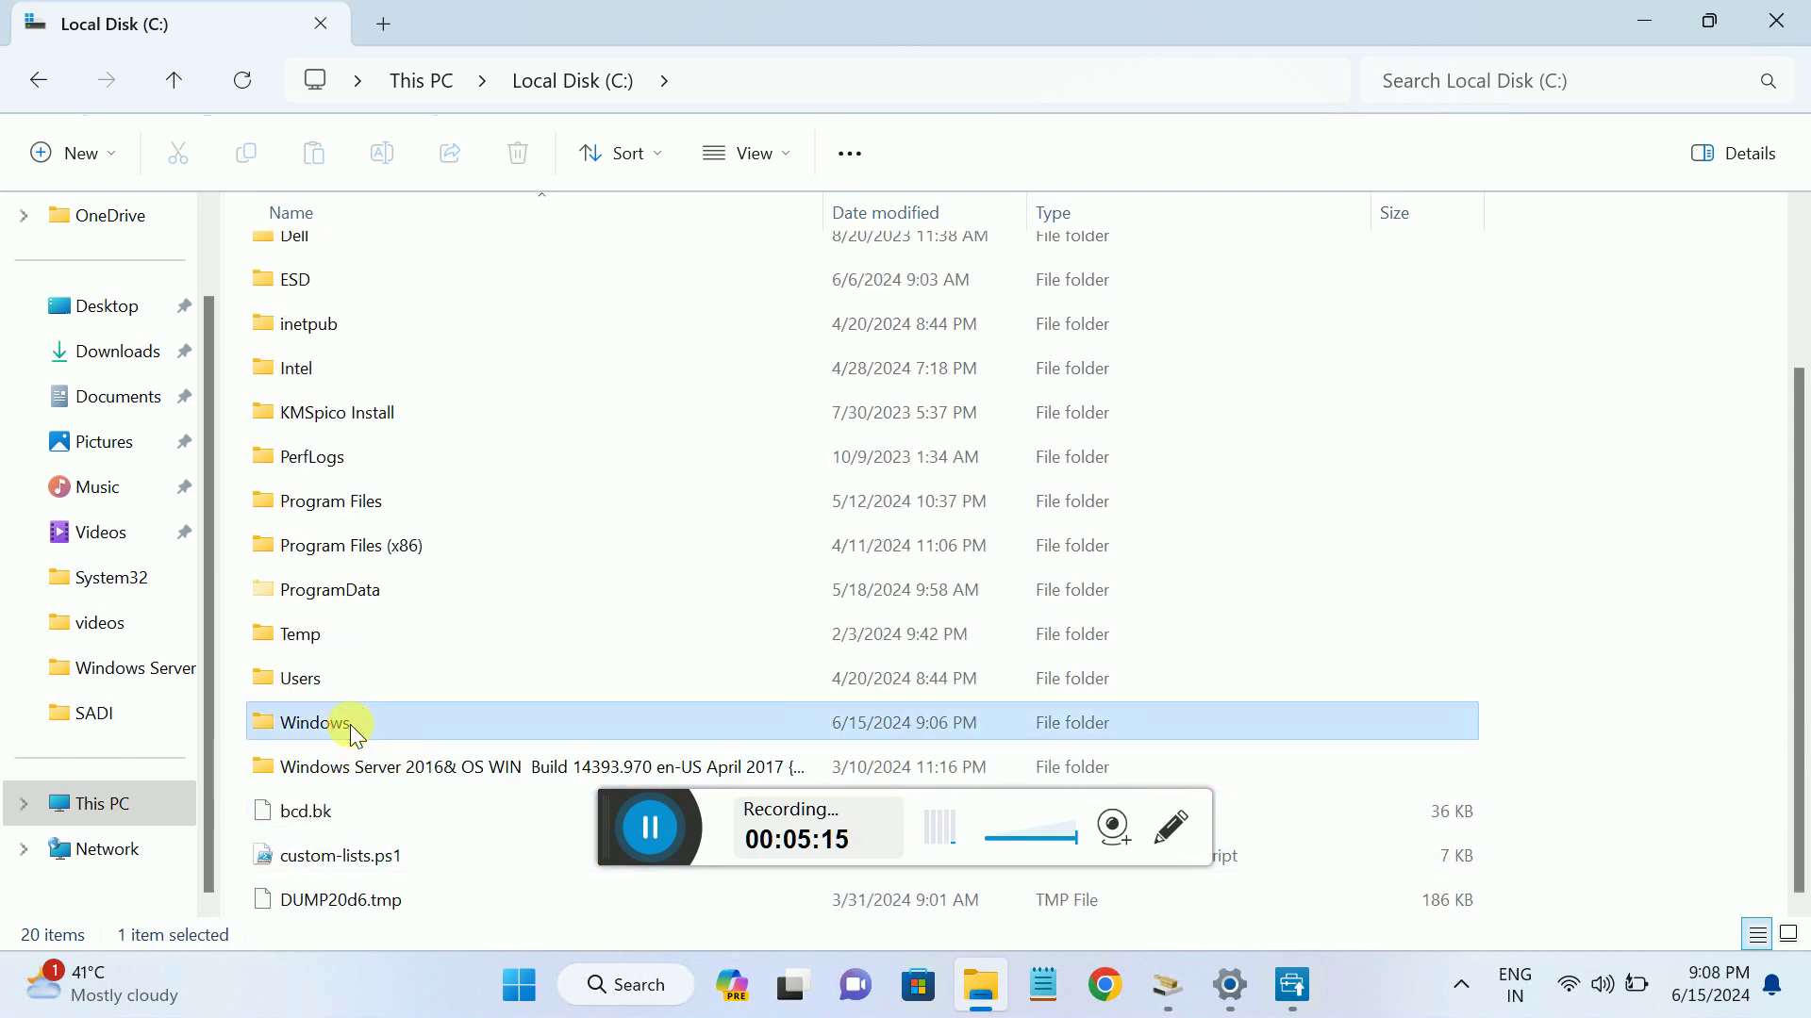
double_click(349, 725)
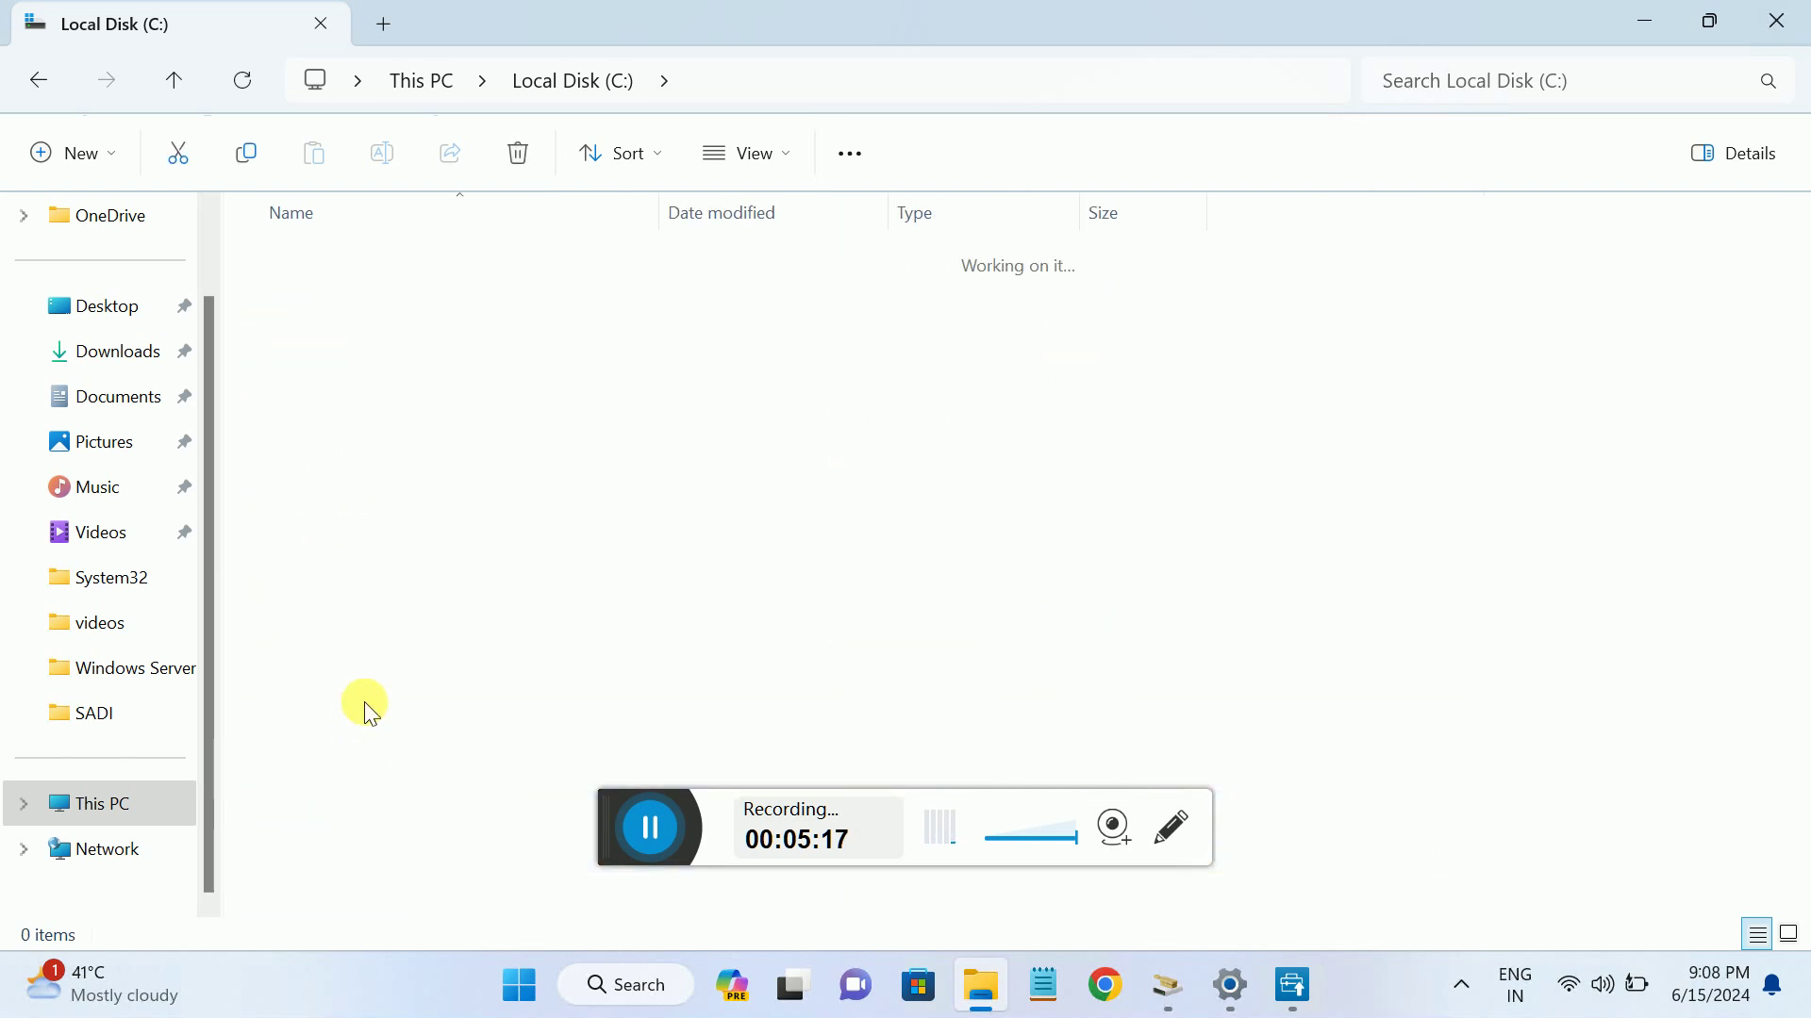
left_click(390, 483)
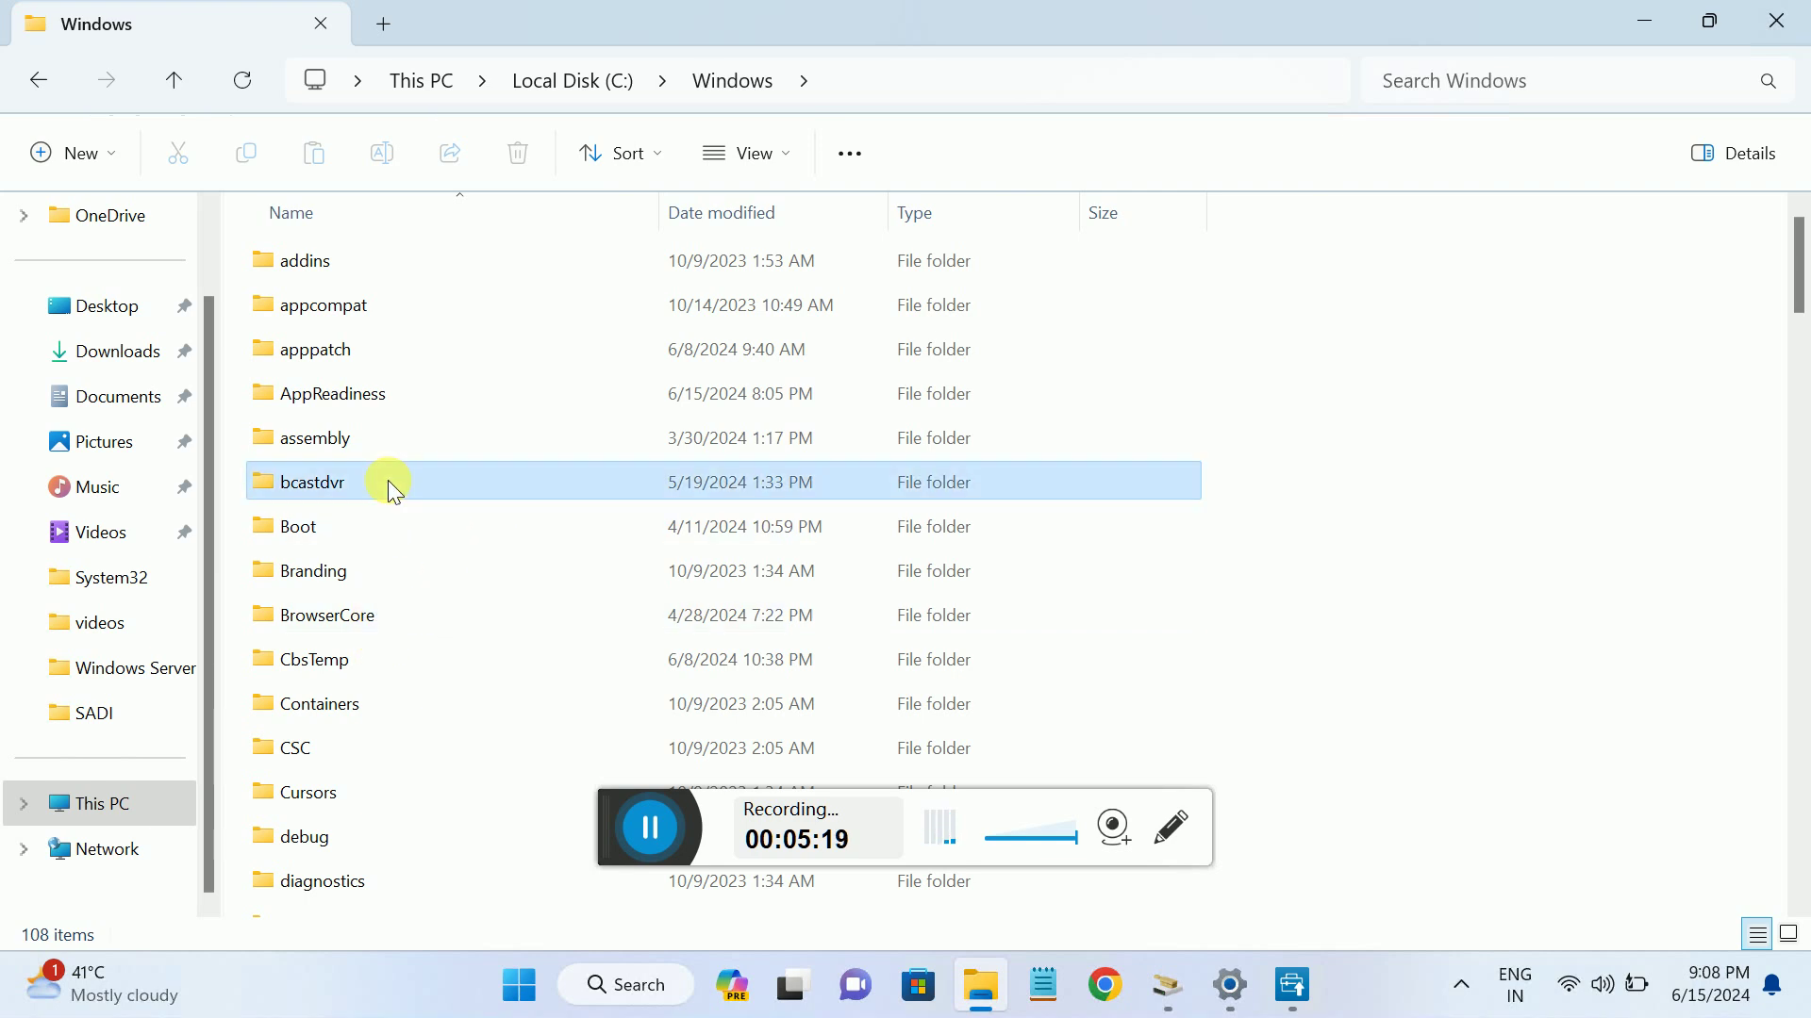
key("s")
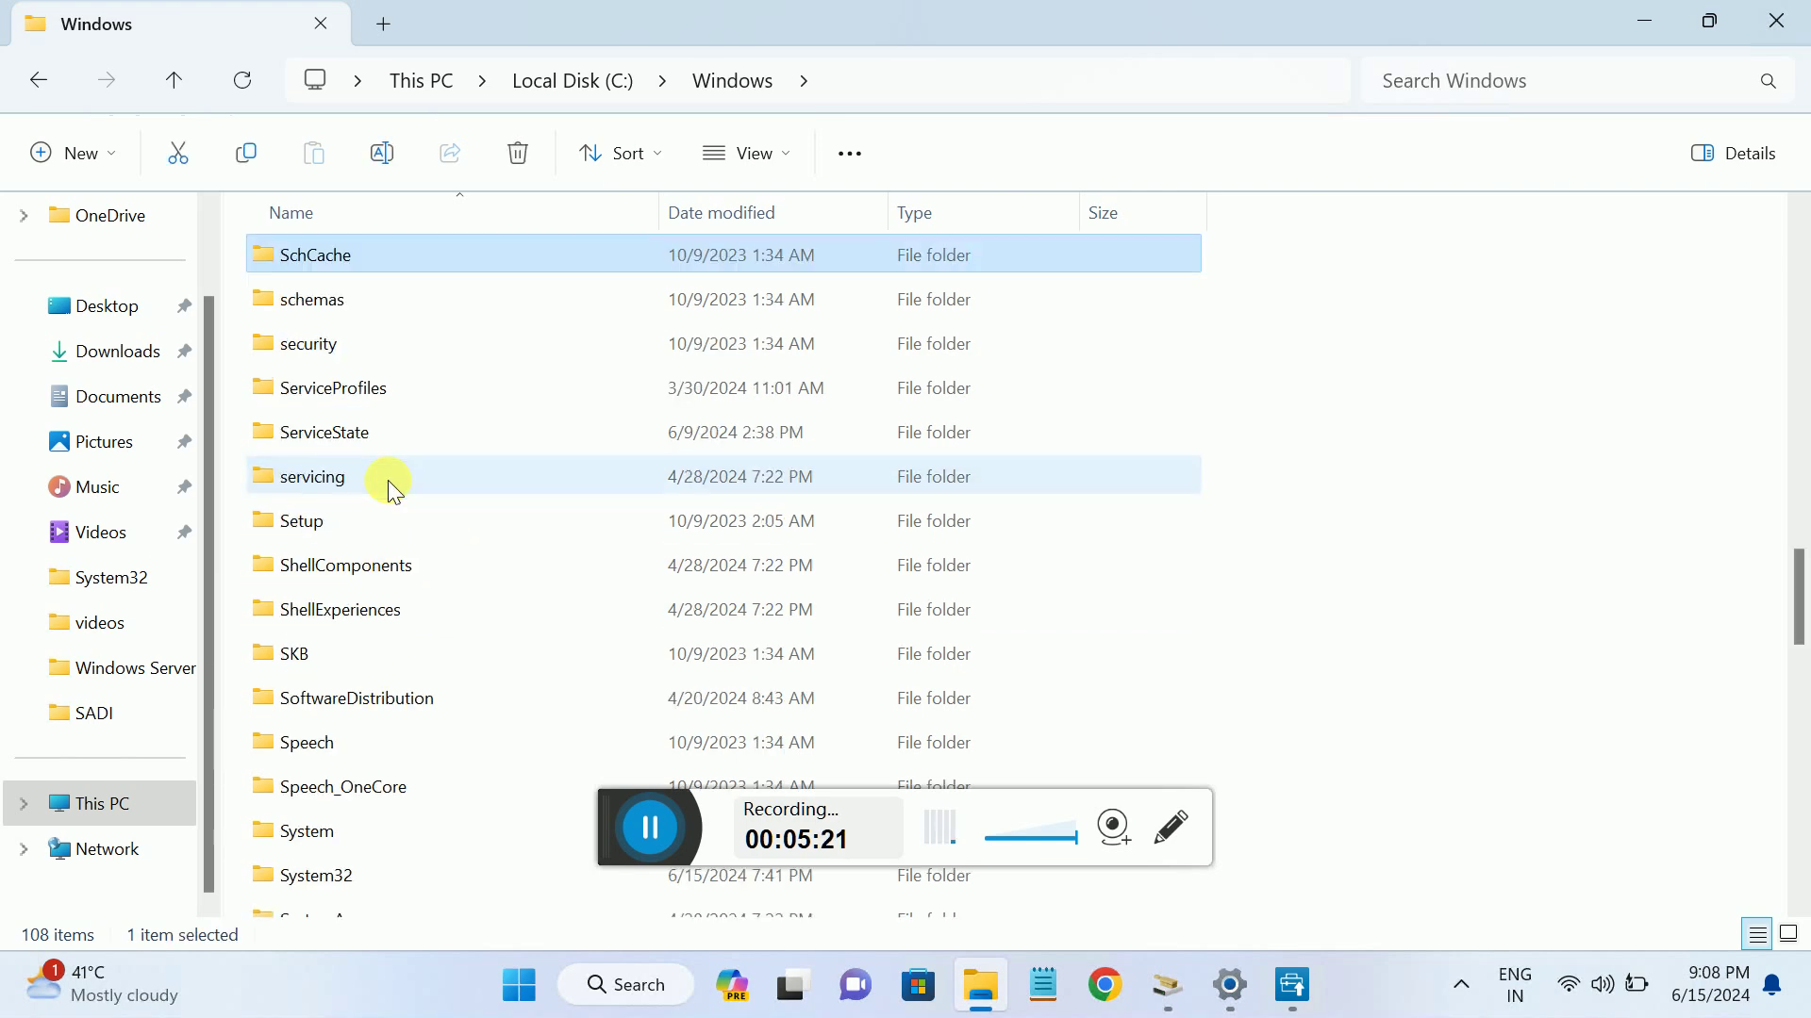
key("Down")
key("Down")
key("Down")
key("Down")
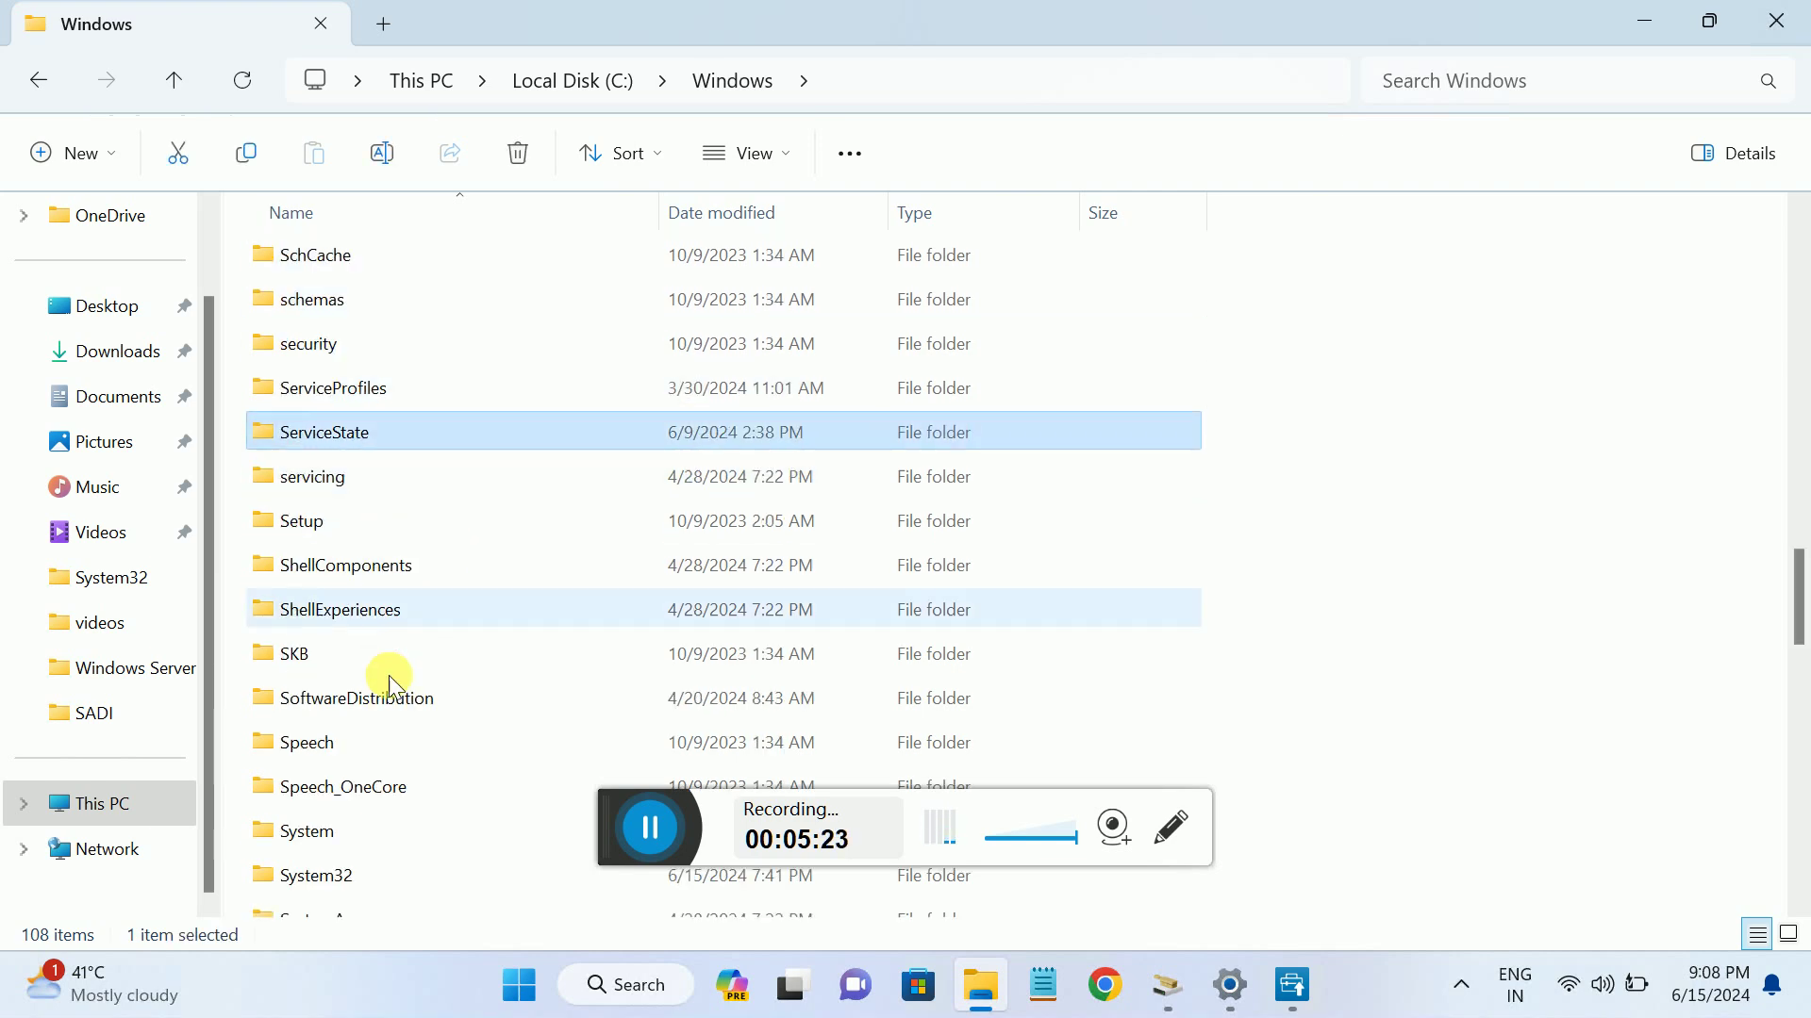
Open SoftwareDistribution and permanently delete all five items with Shift+Delete.
mouse_move(324, 701)
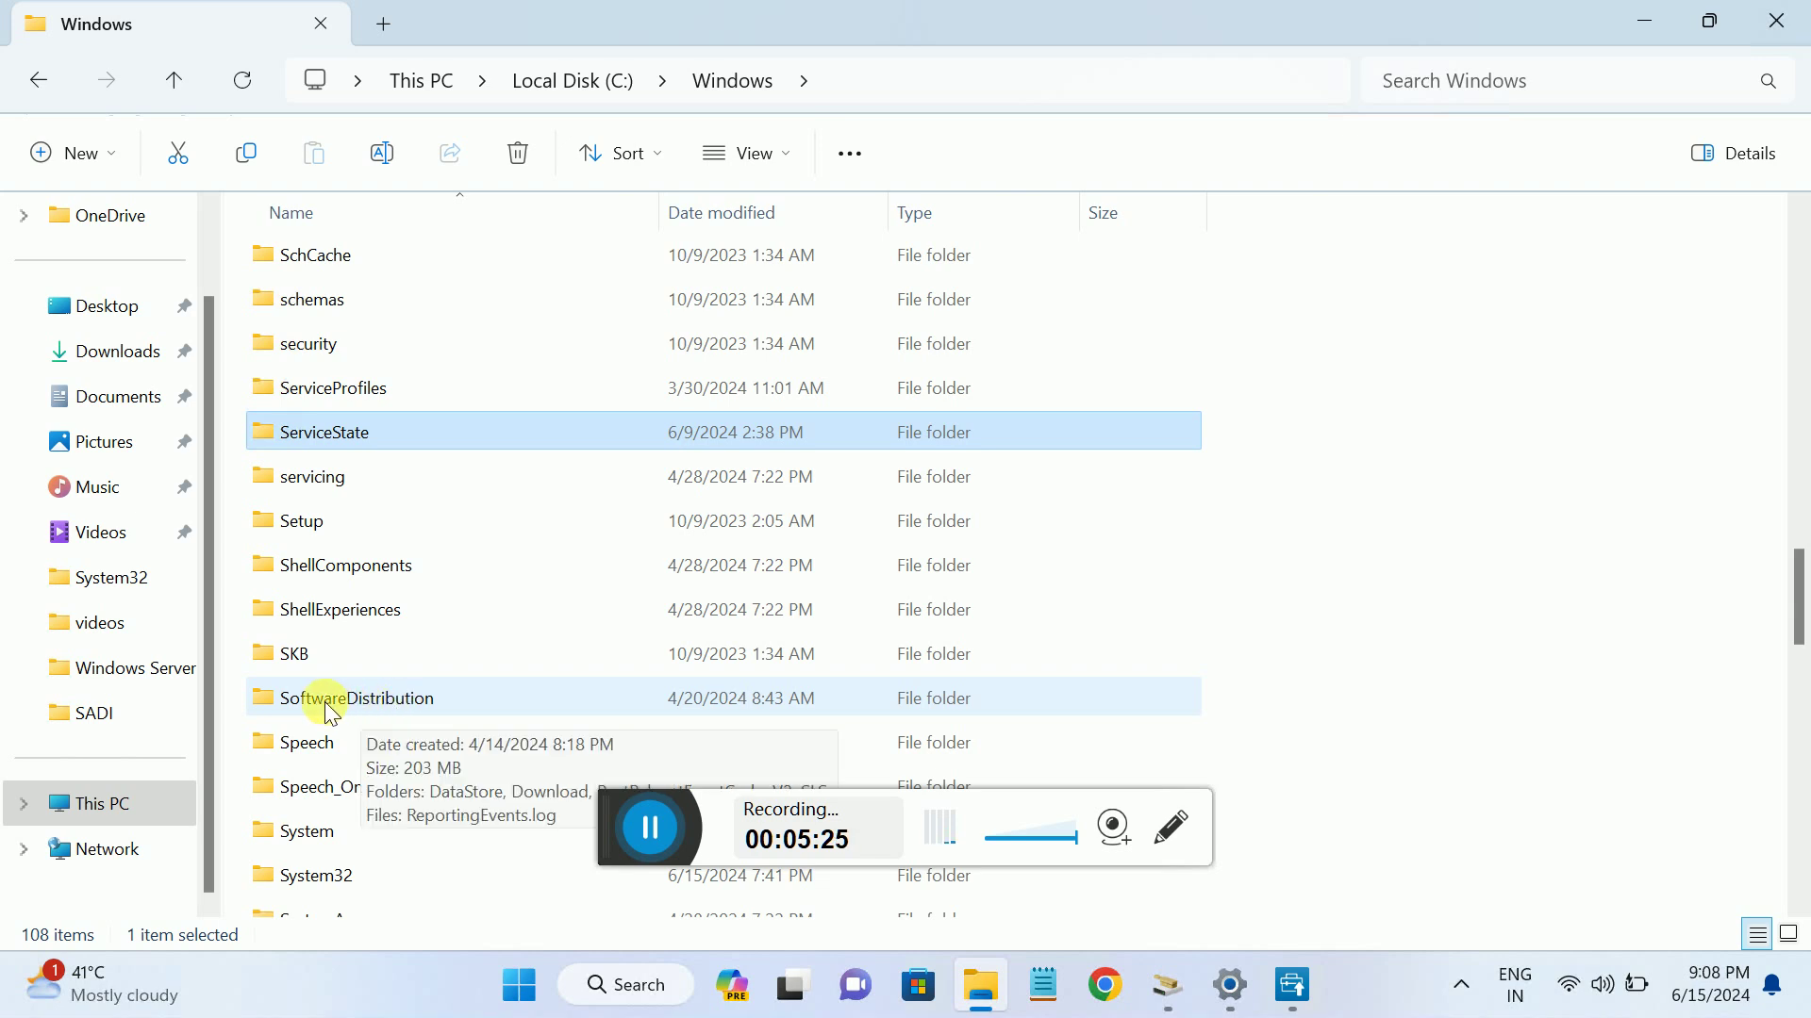
double_click(377, 700)
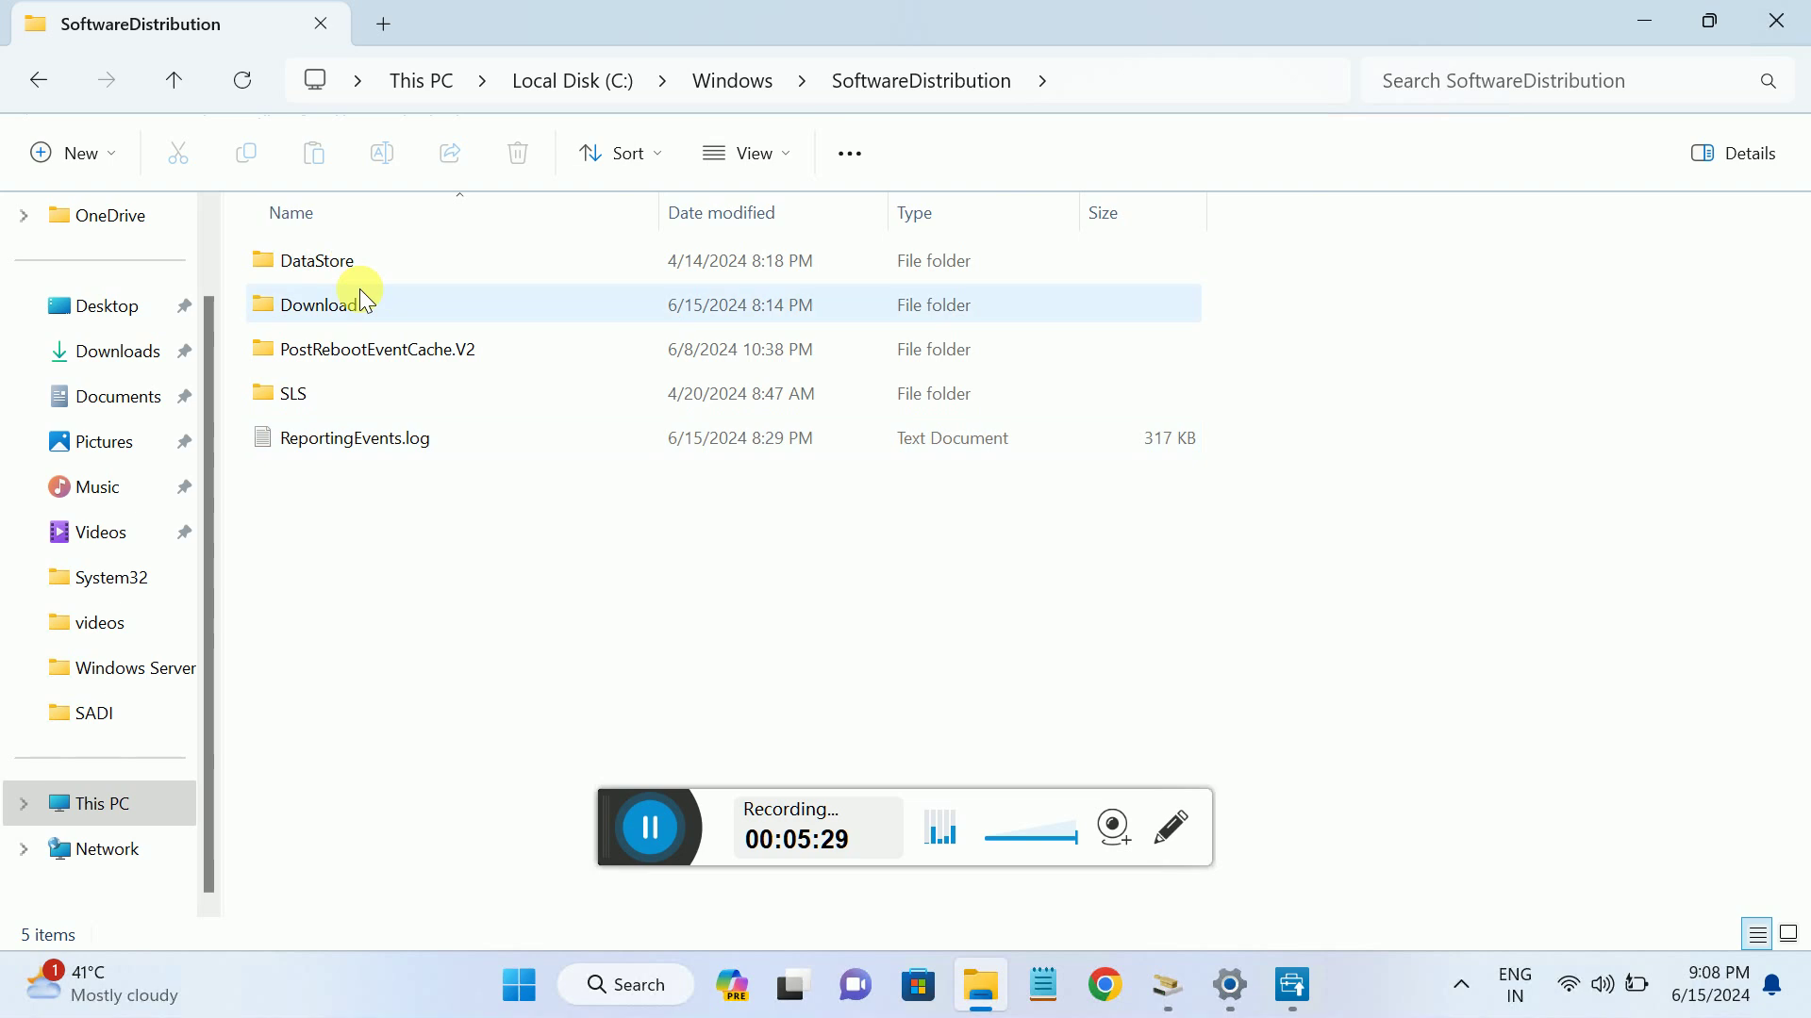
left_click_drag(400, 539, 377, 233)
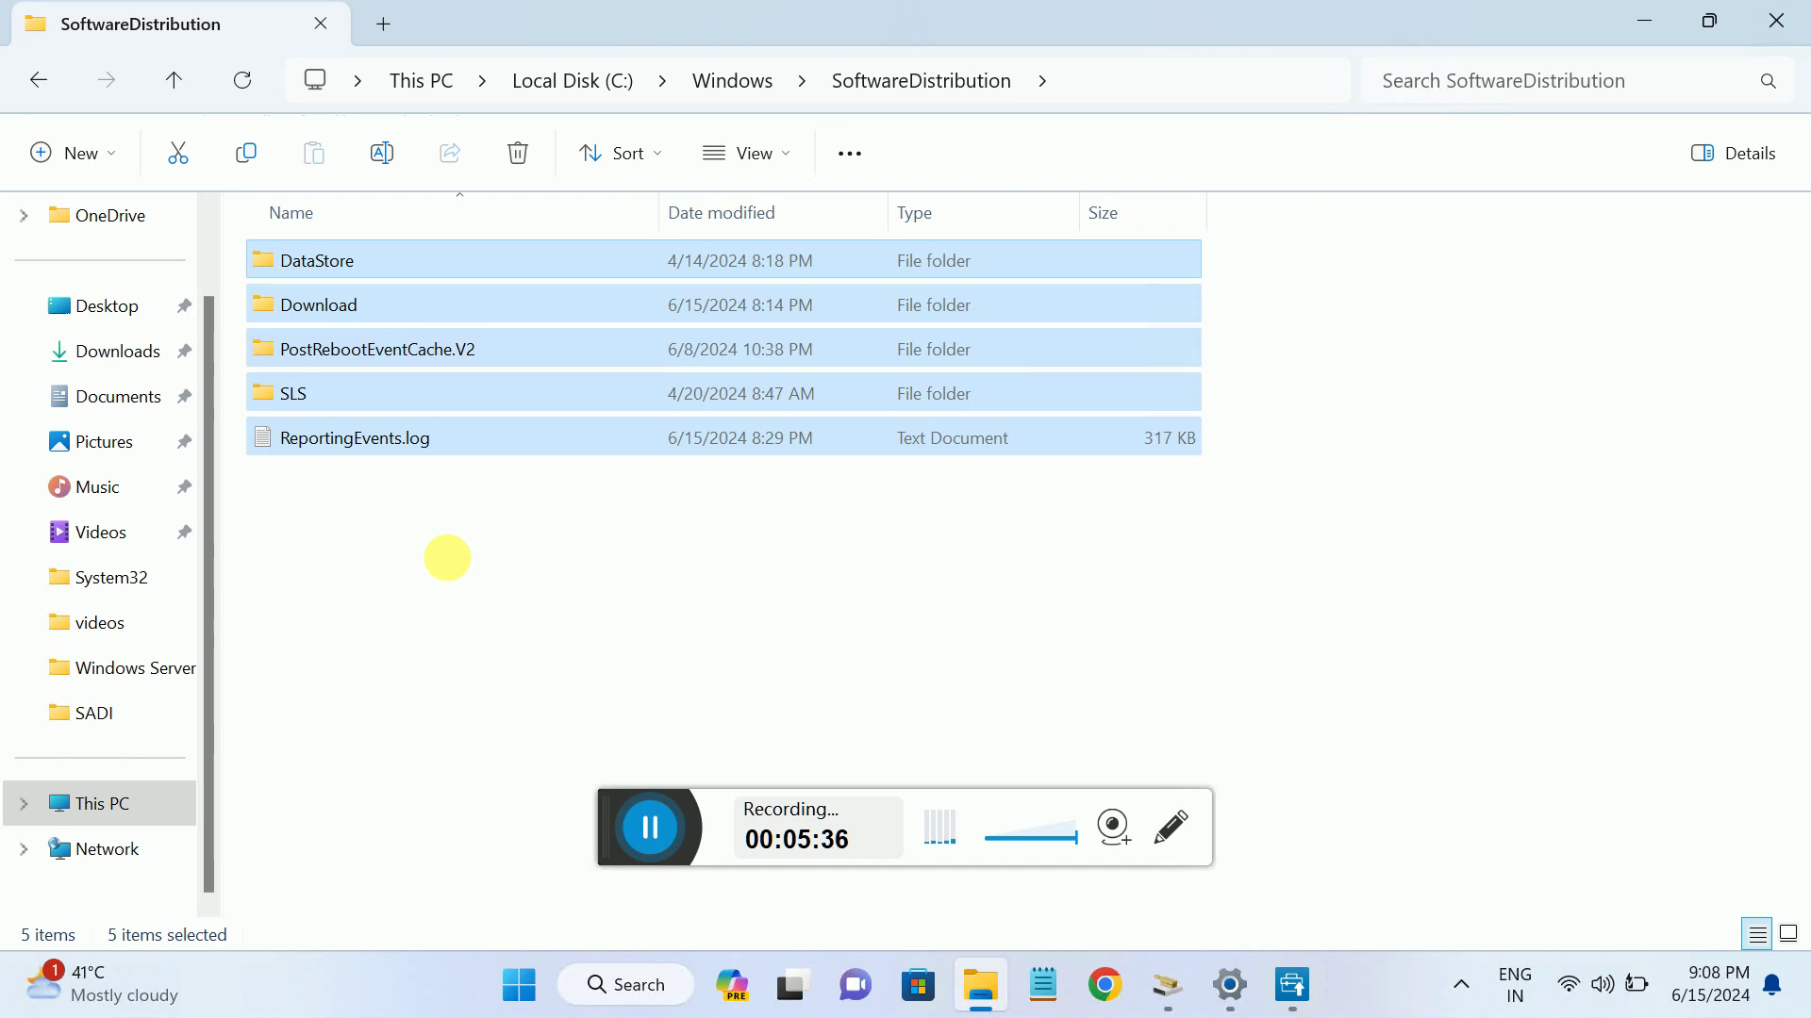
key("shift+Delete")
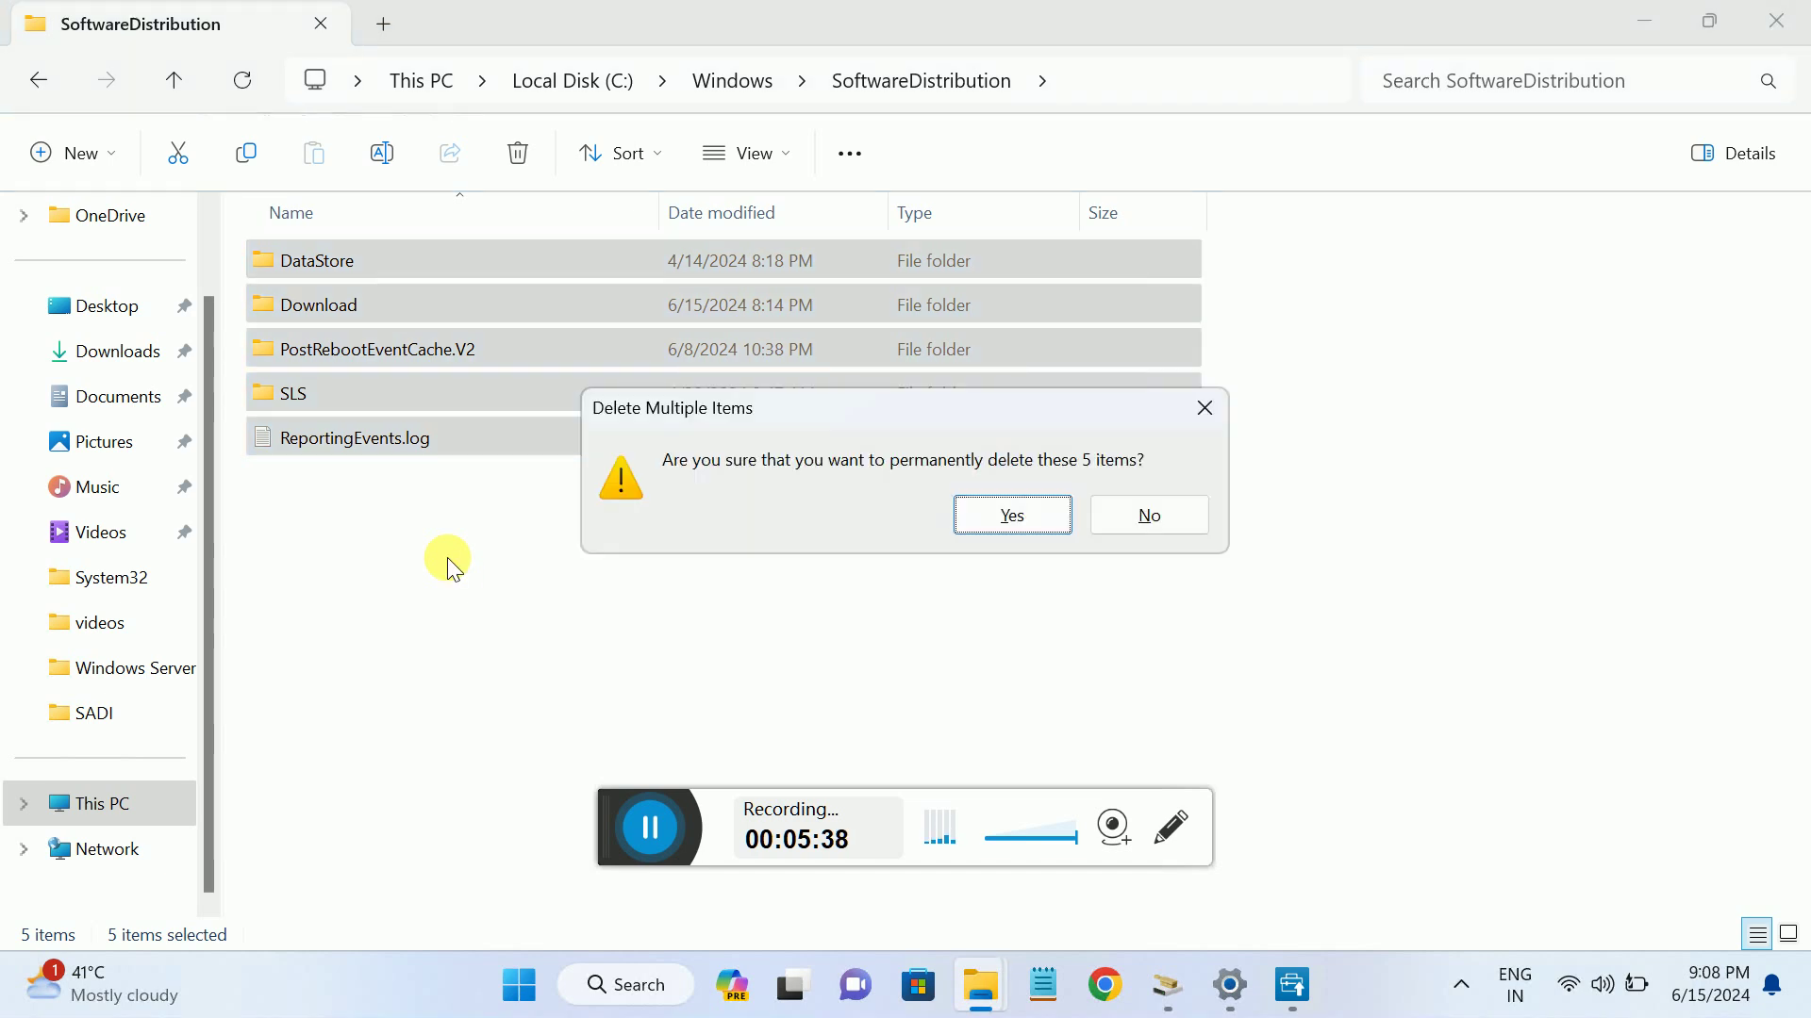
key("Return")
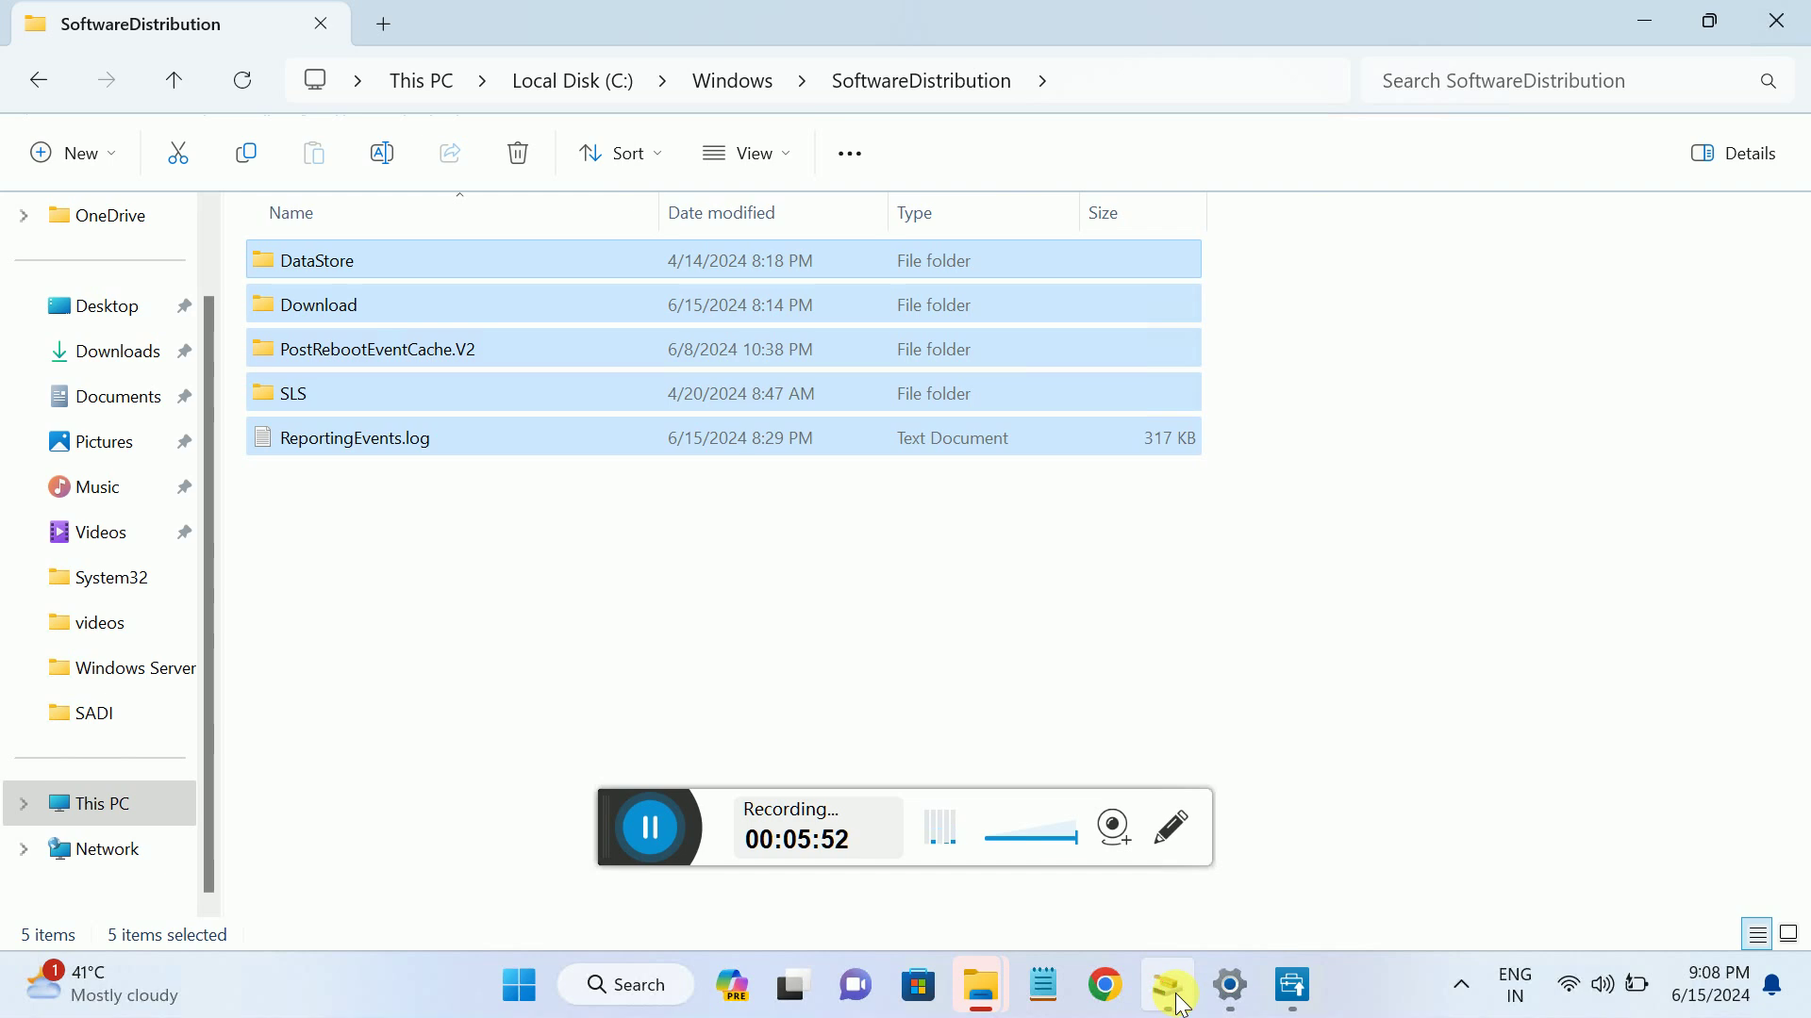
left_click(1288, 991)
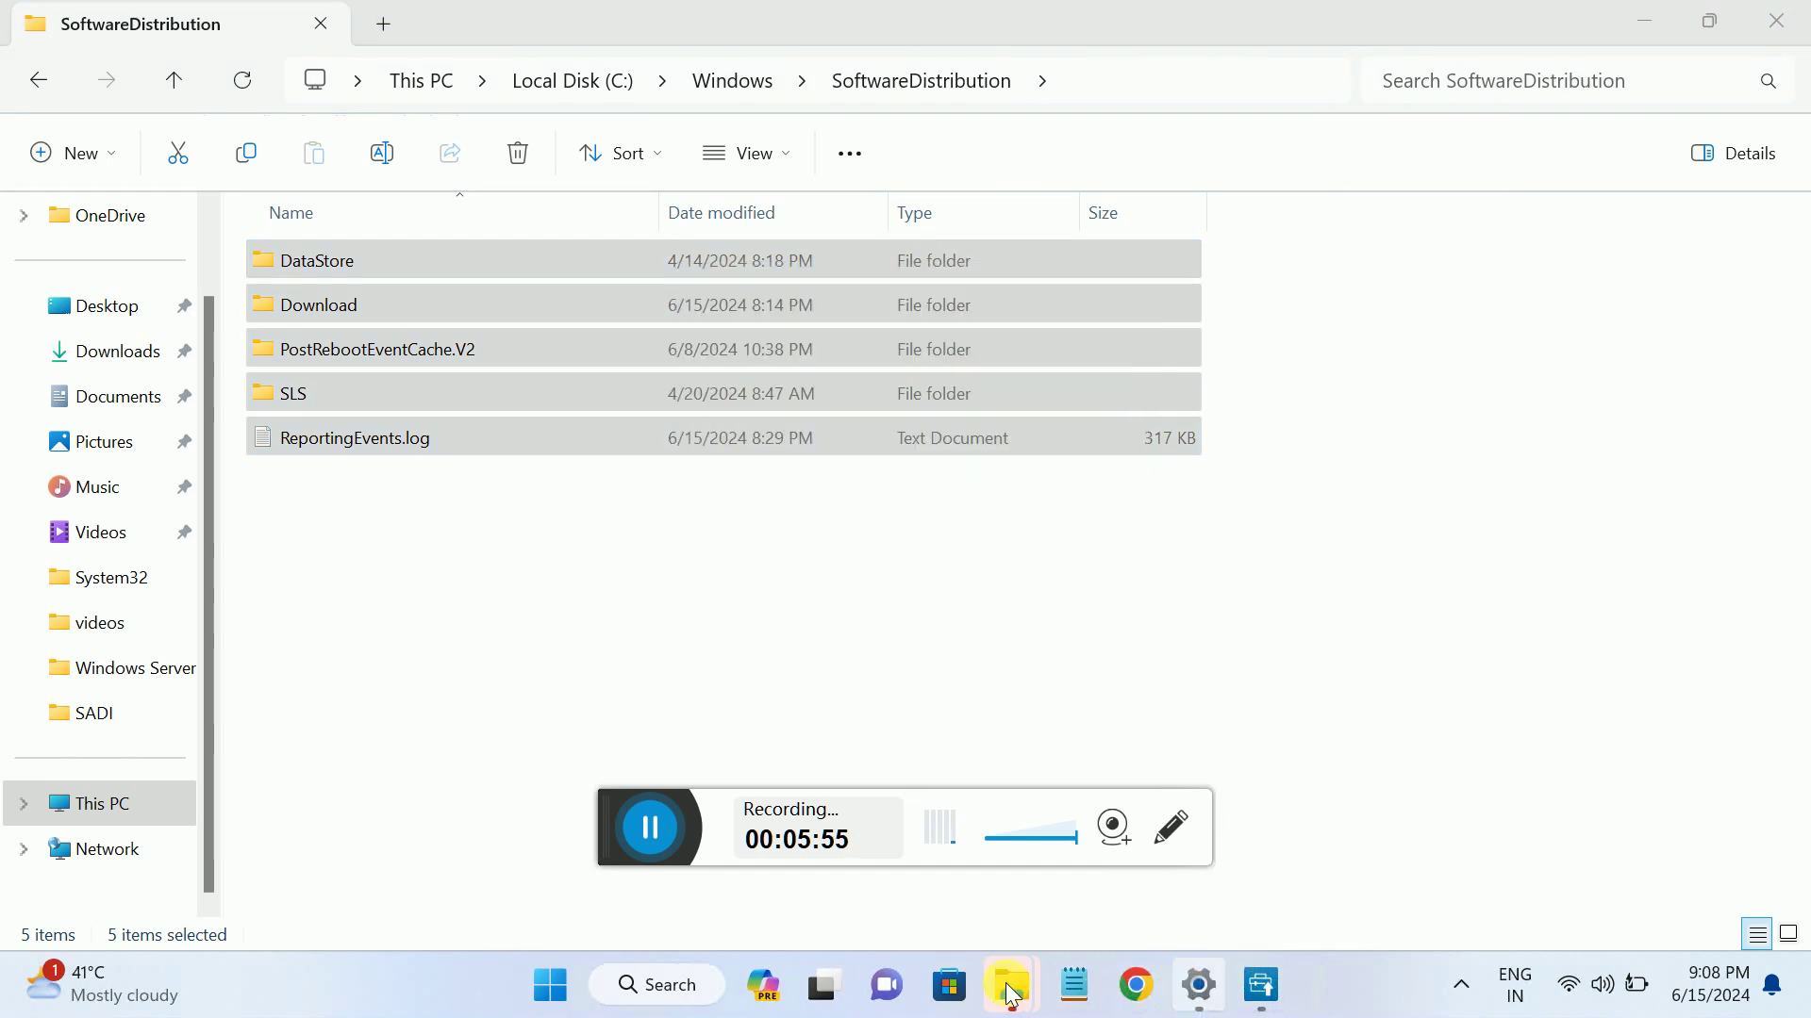
Approve administrator deletion for all items so SoftwareDistribution empties, then return to the Windows folder.
mouse_move(1016, 998)
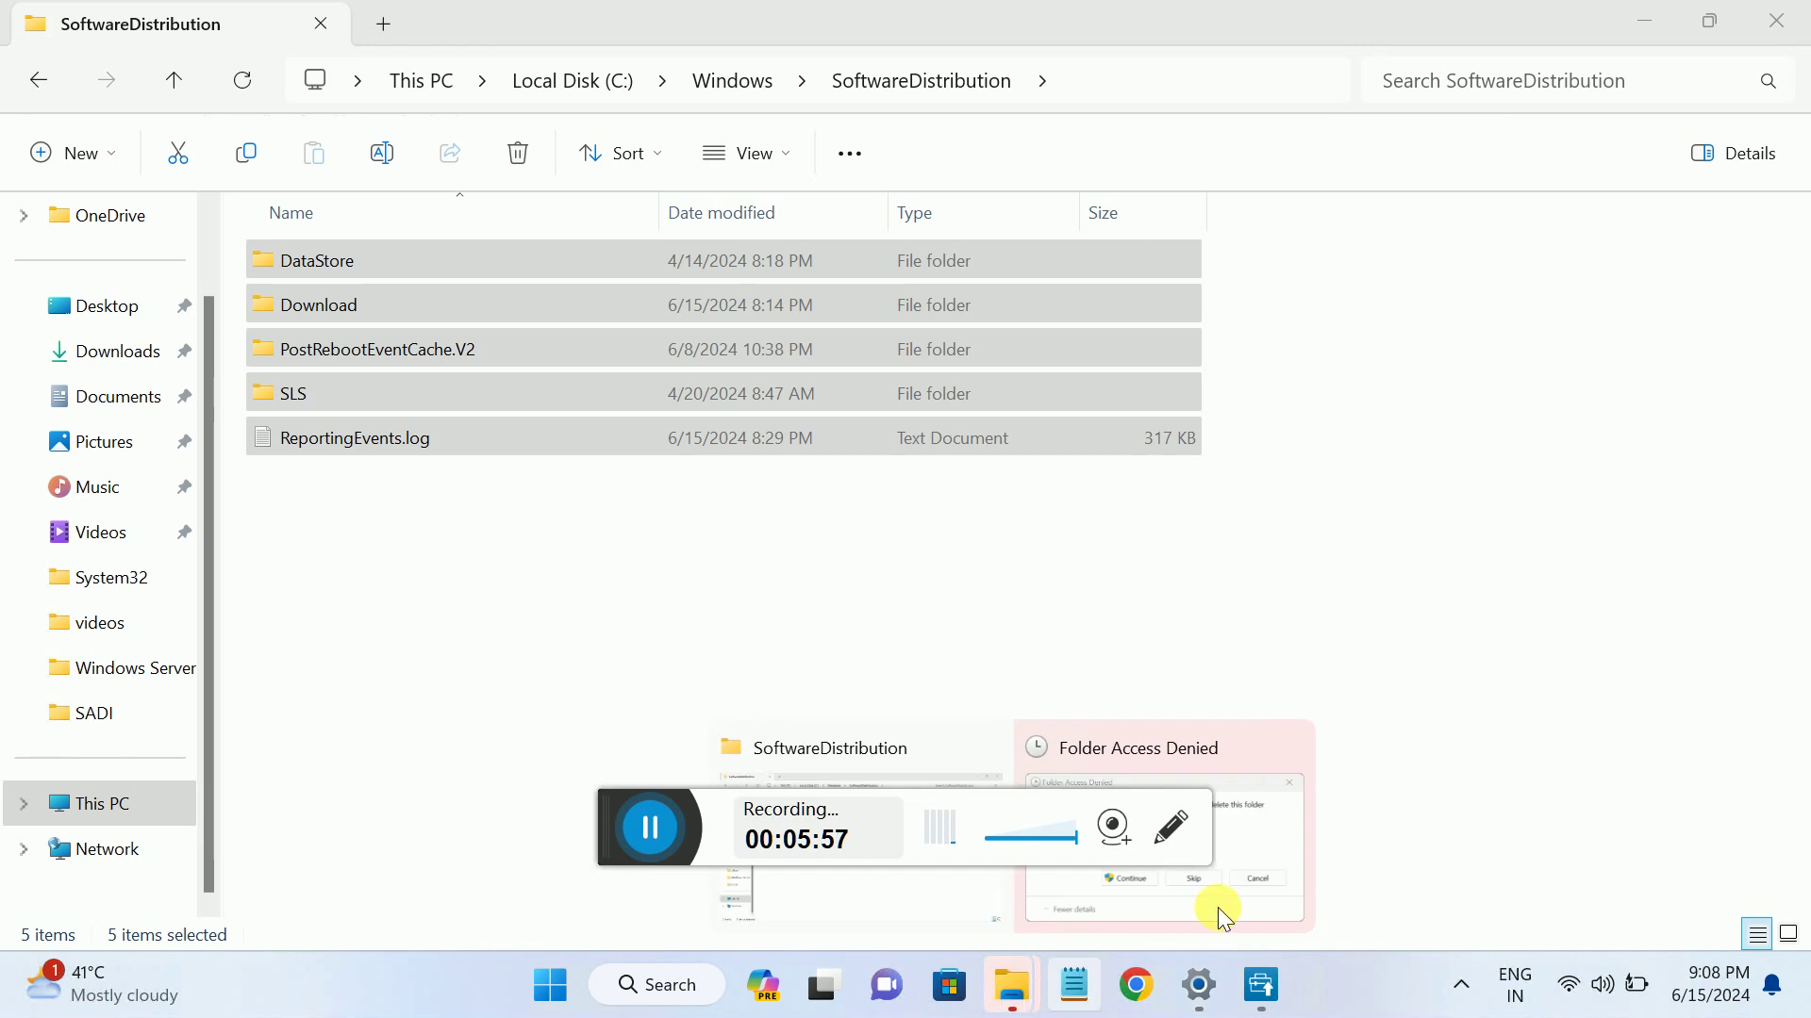
left_click(1219, 859)
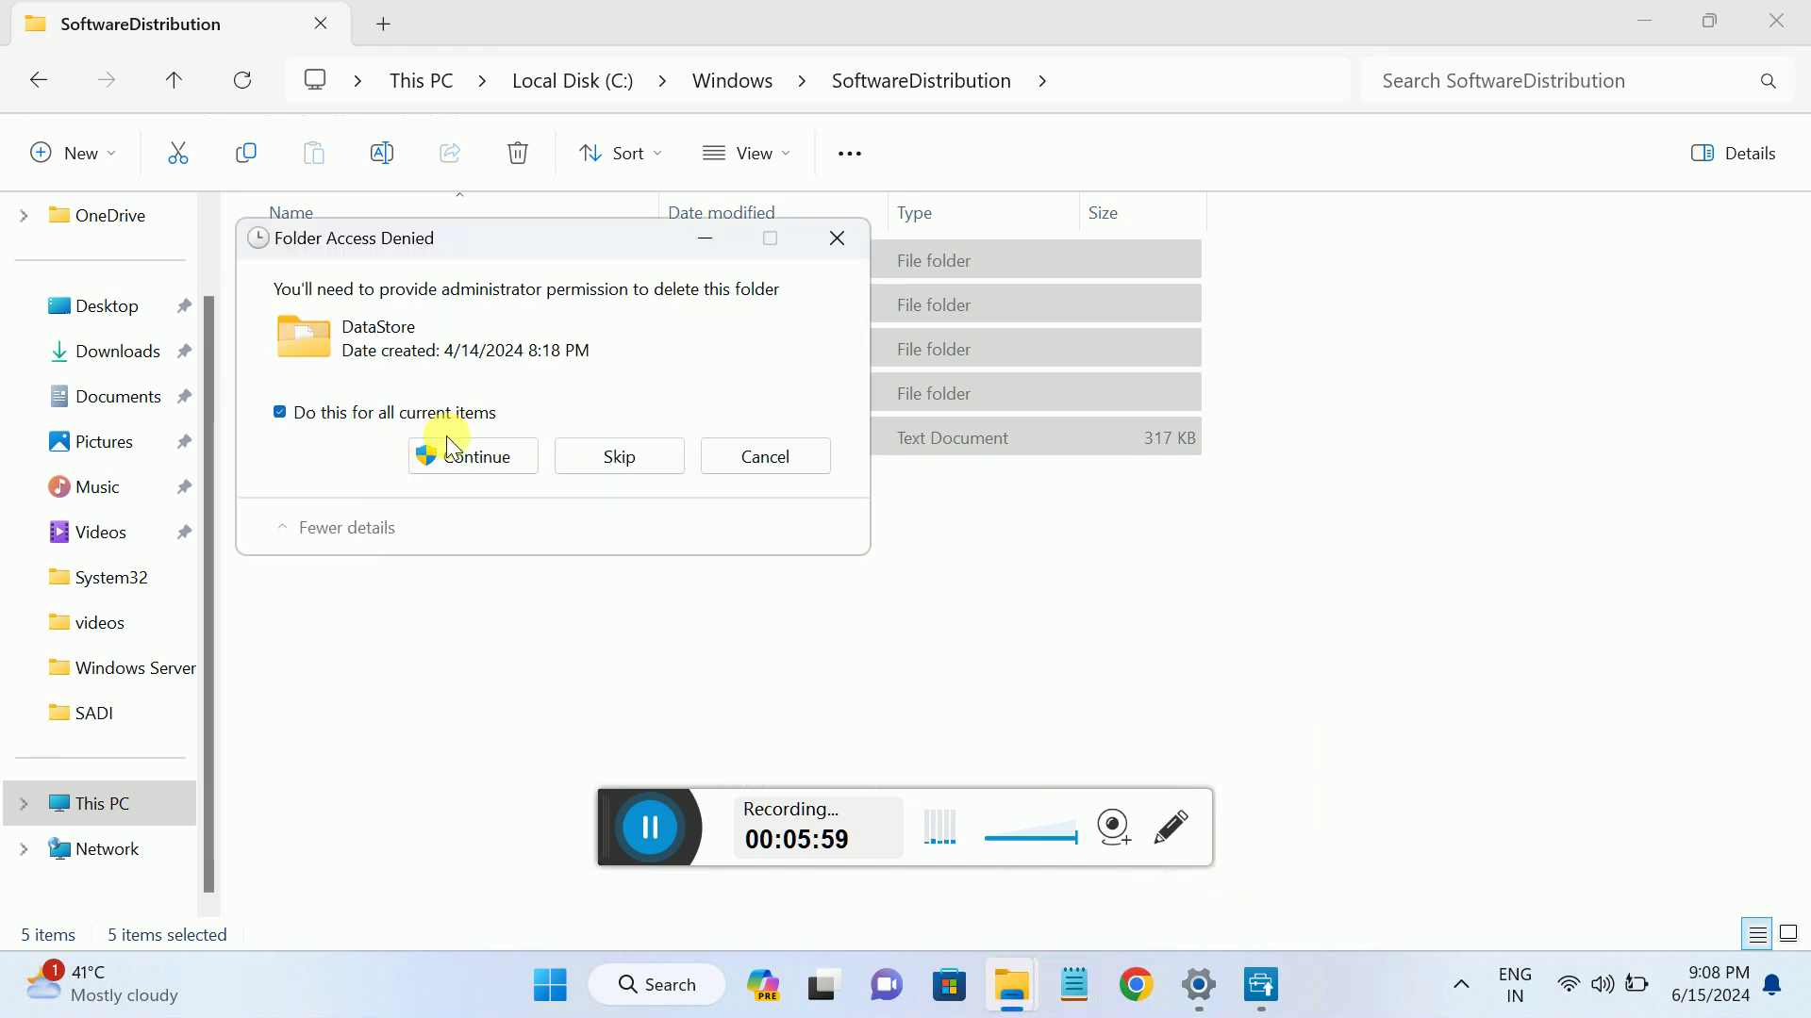
left_click(454, 464)
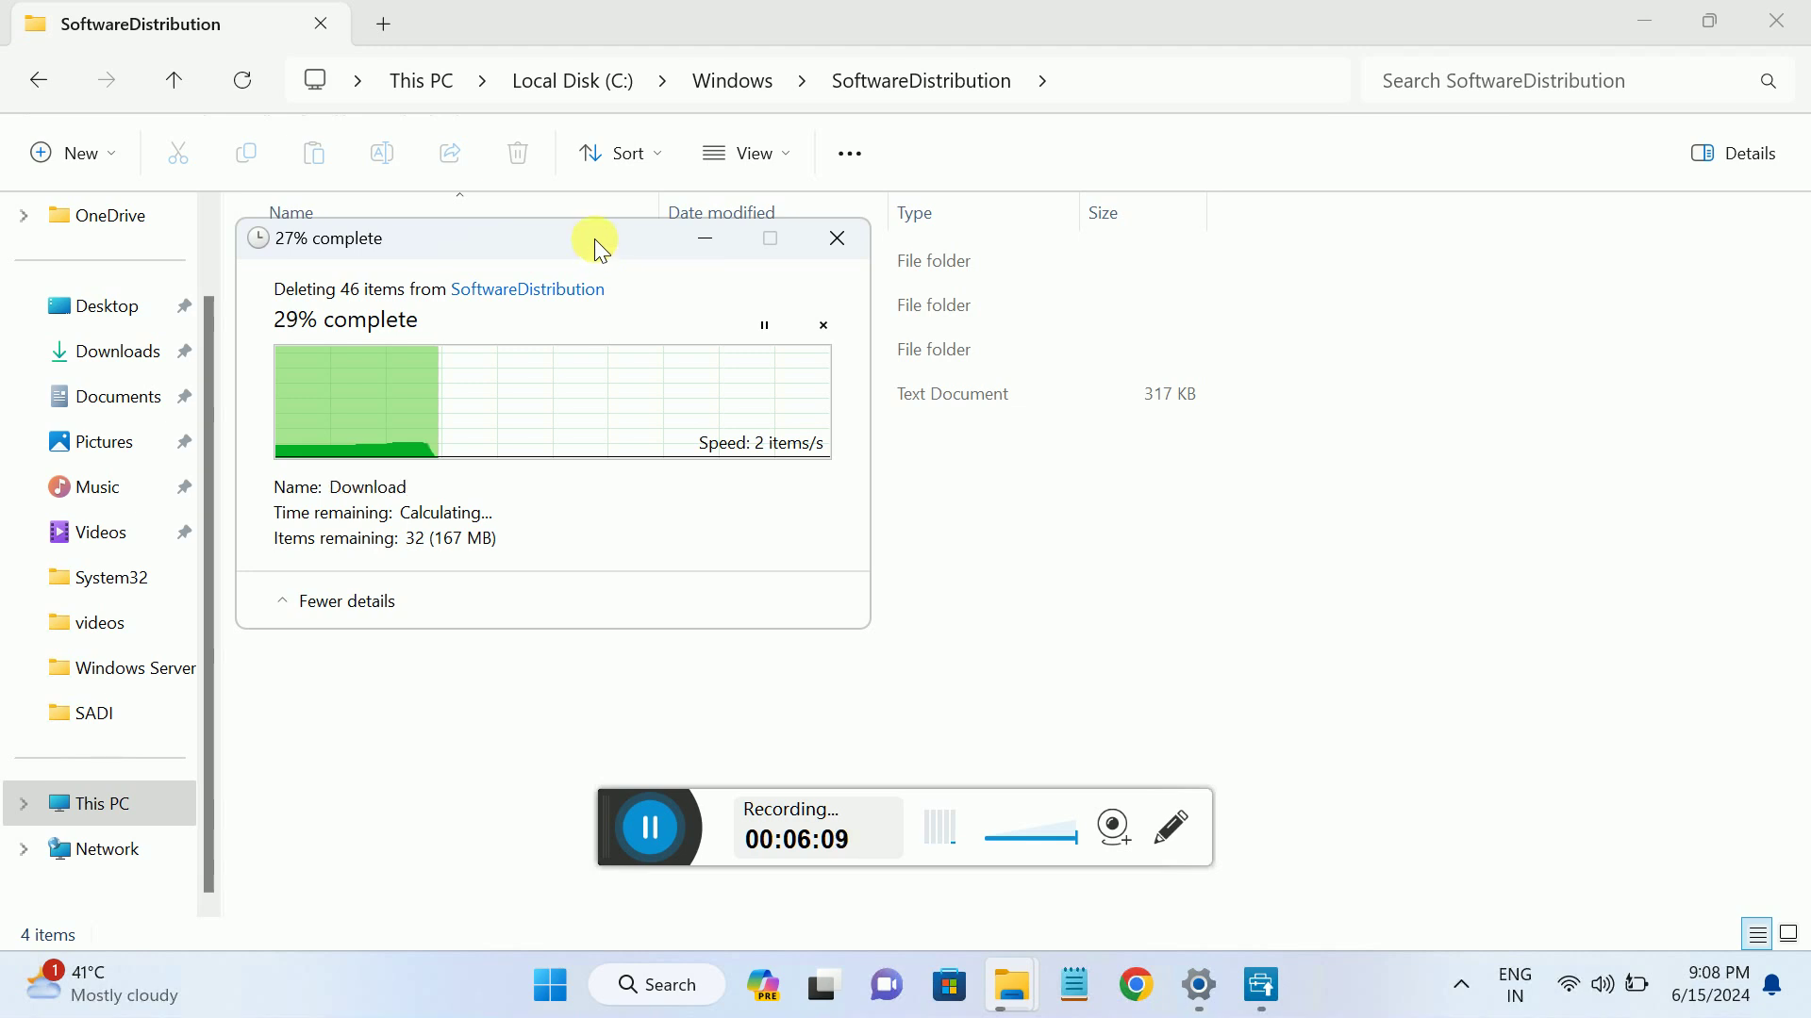
left_click(576, 490)
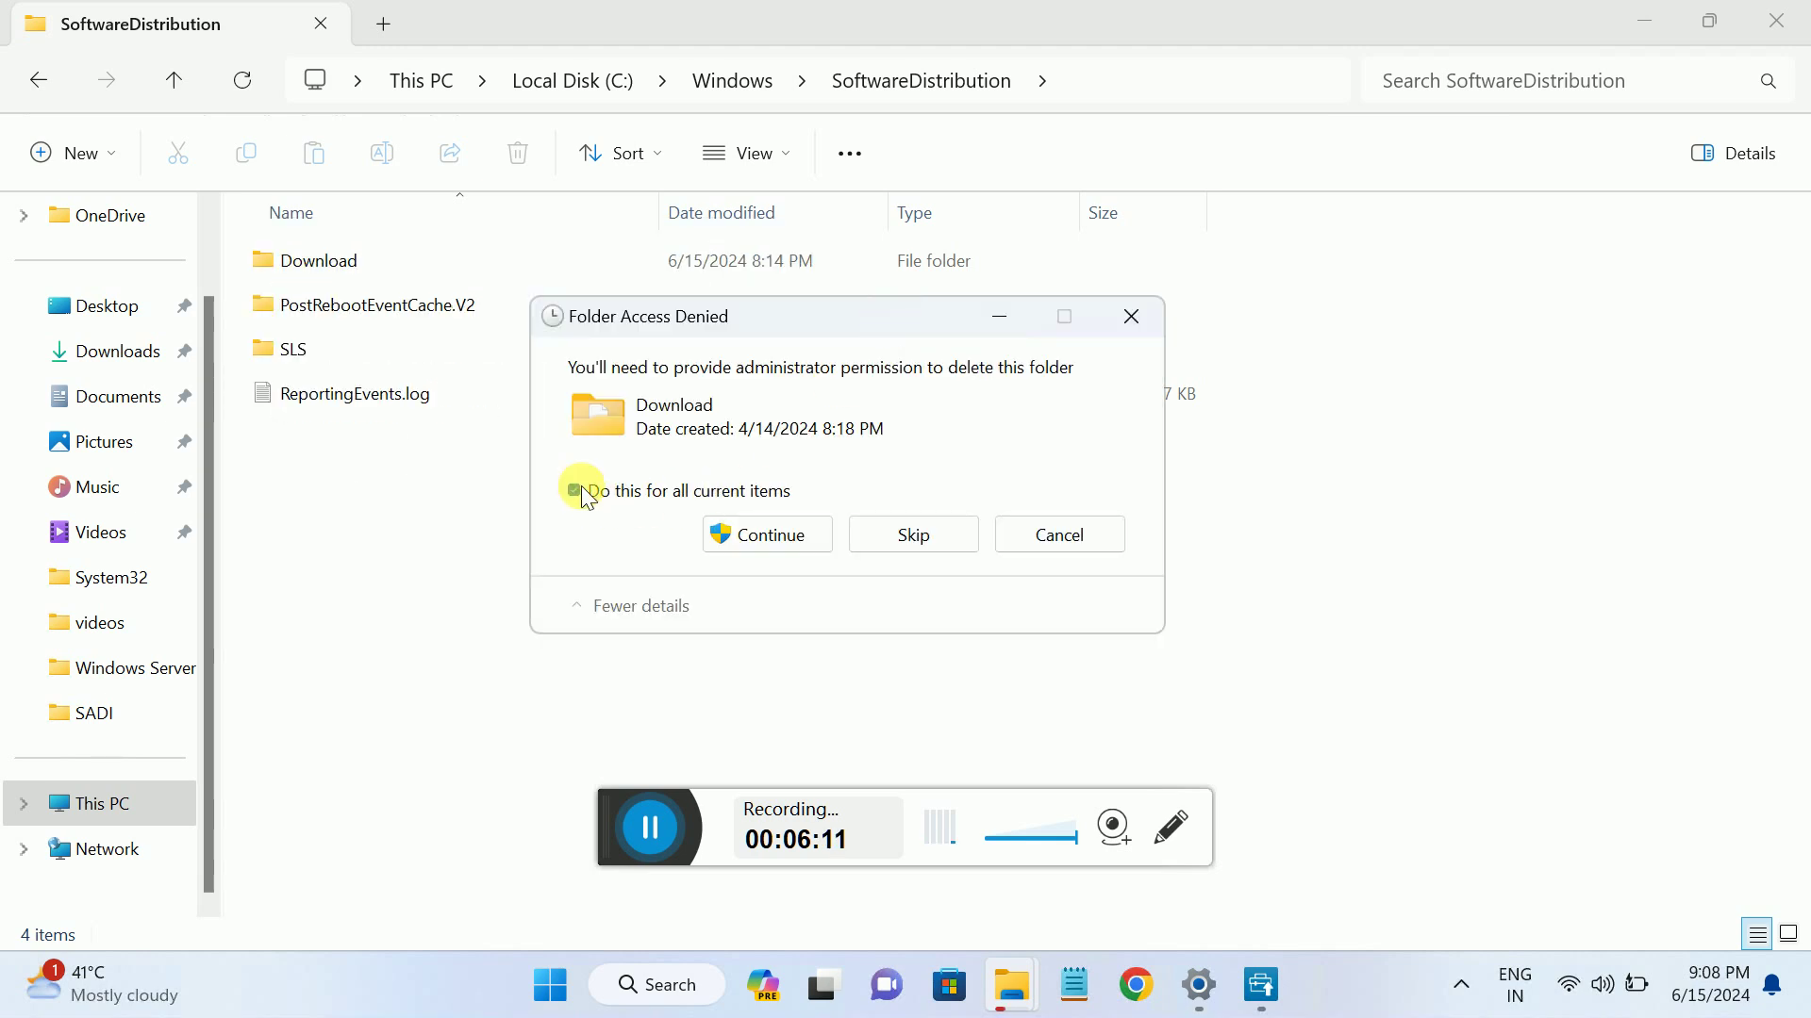
left_click(772, 535)
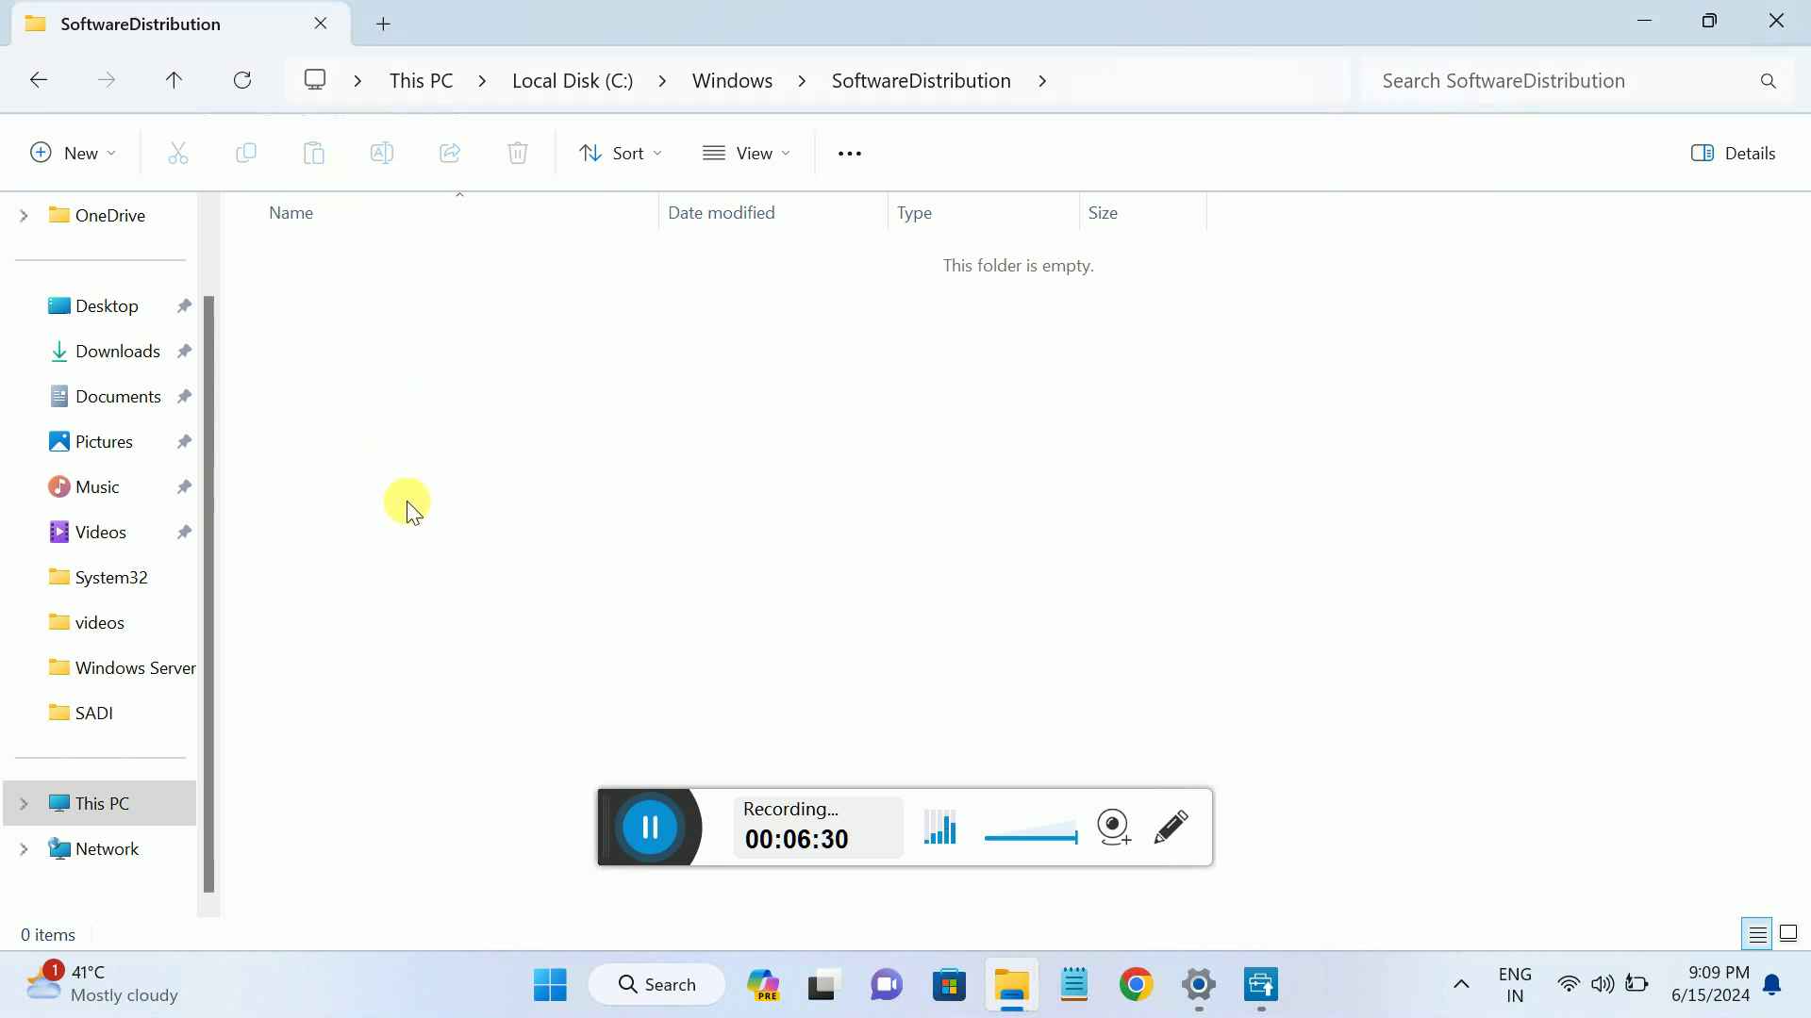
left_click(182, 81)
left_click(179, 81)
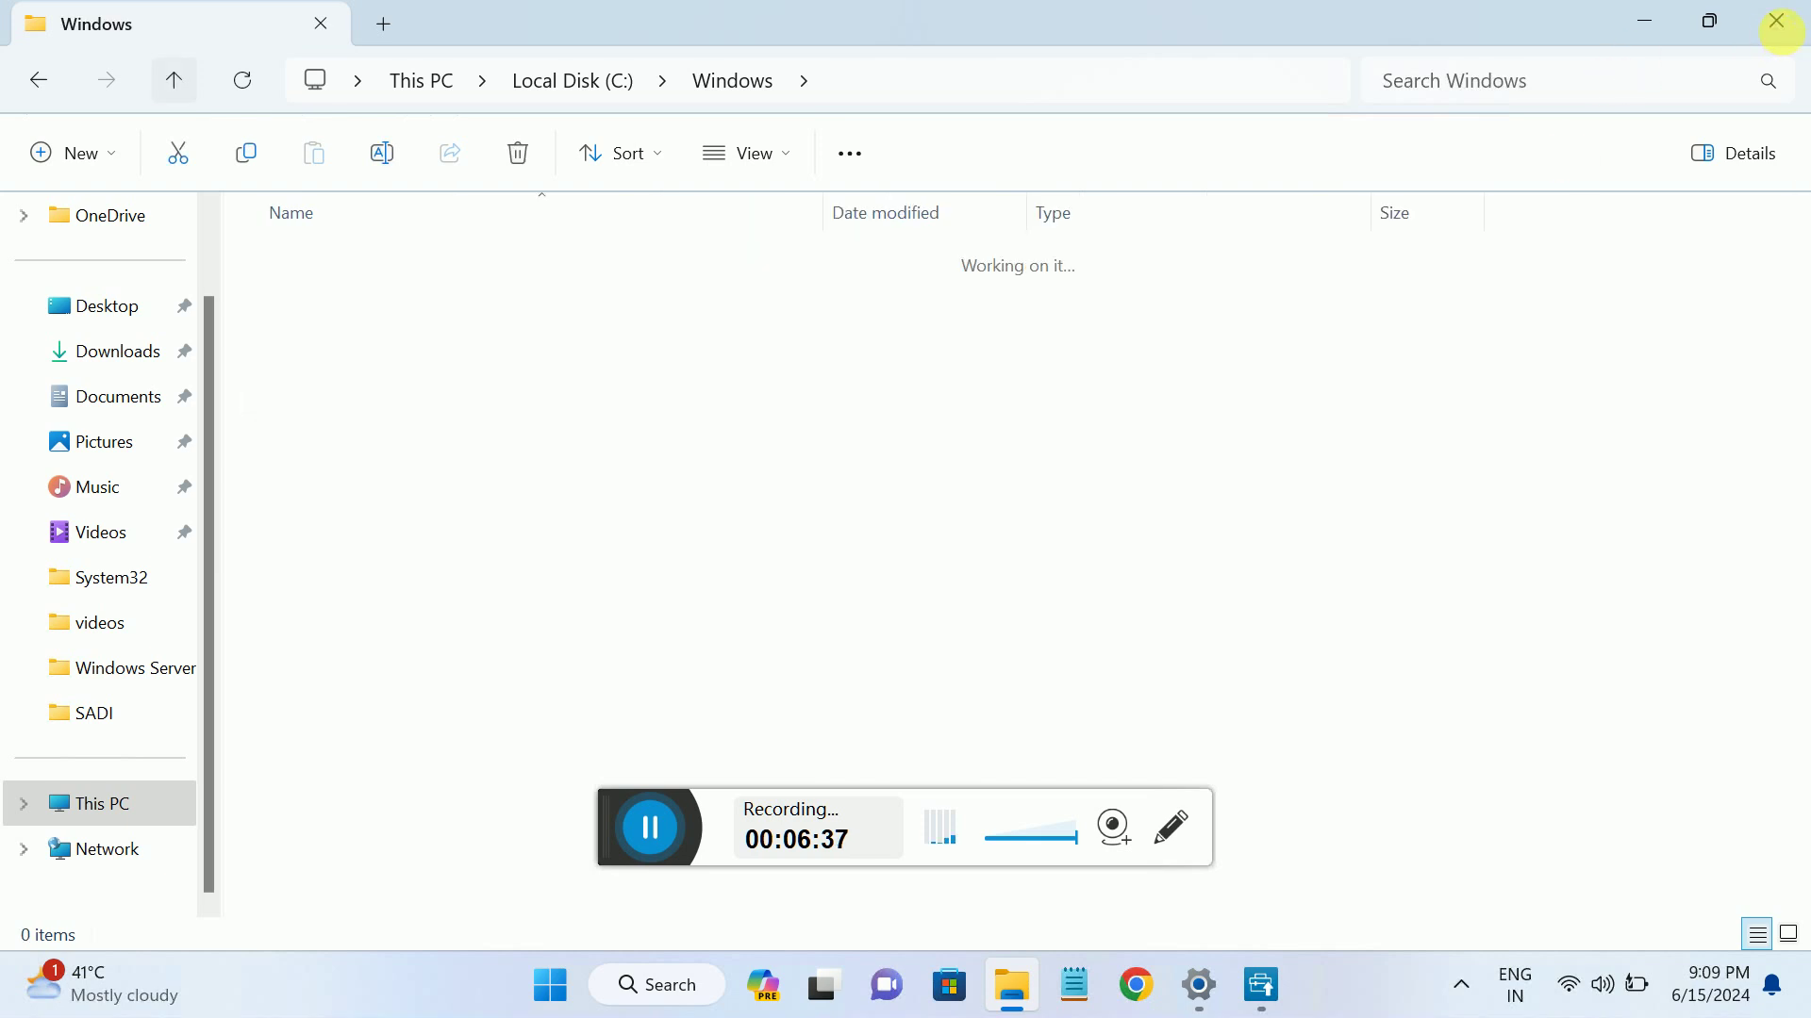
Close Explorer and Installed apps, dismiss the Dell SupportAssist setup message, and launch Settings from Start.
left_click(1776, 20)
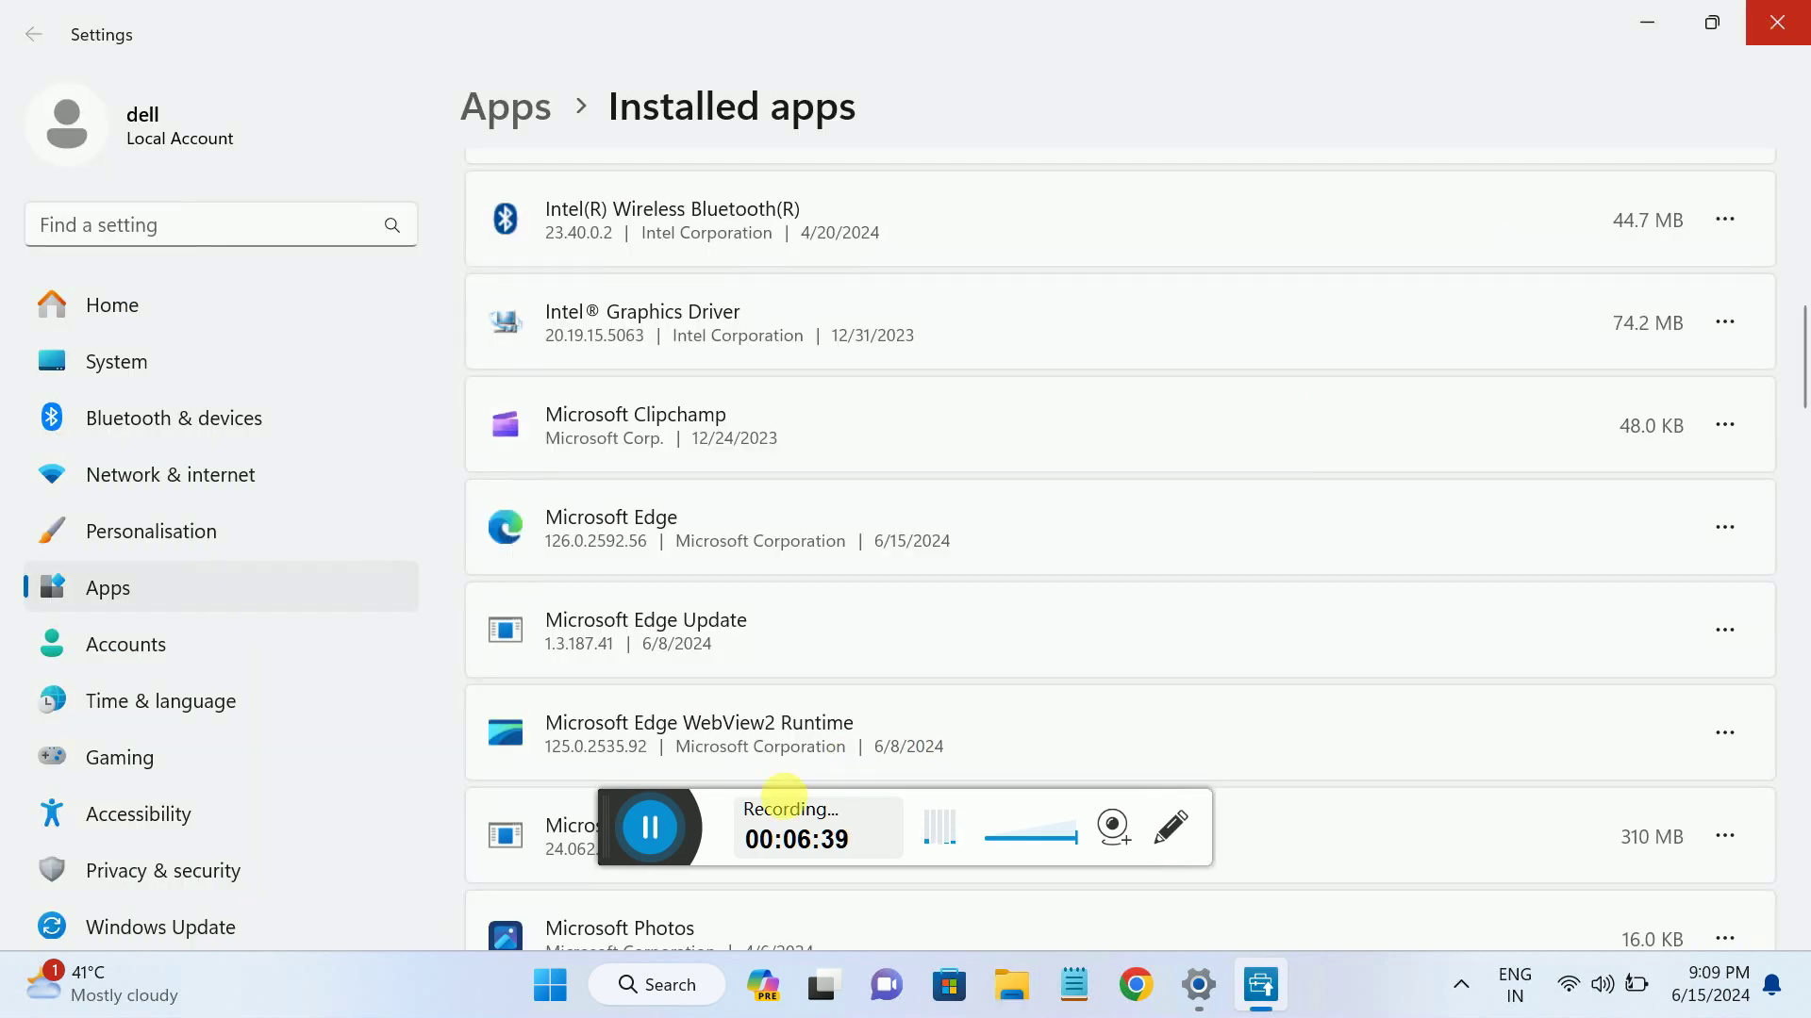
key("alt+F4")
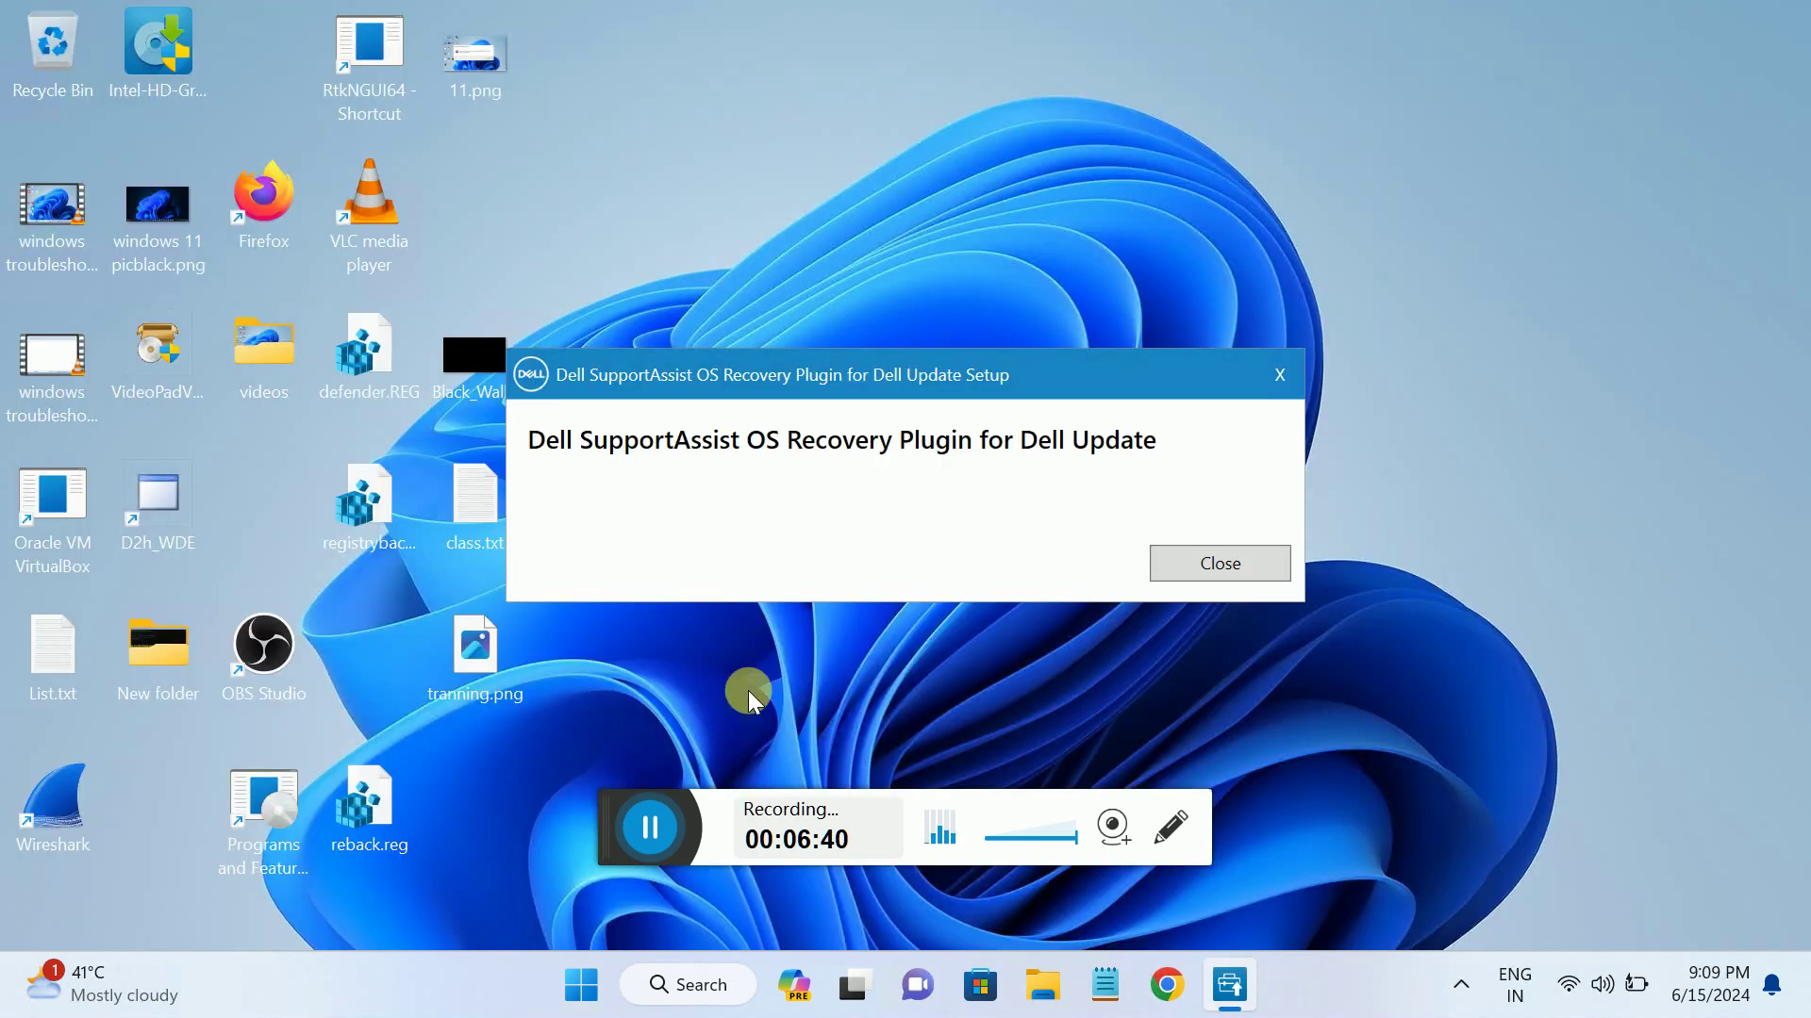
left_click(1261, 563)
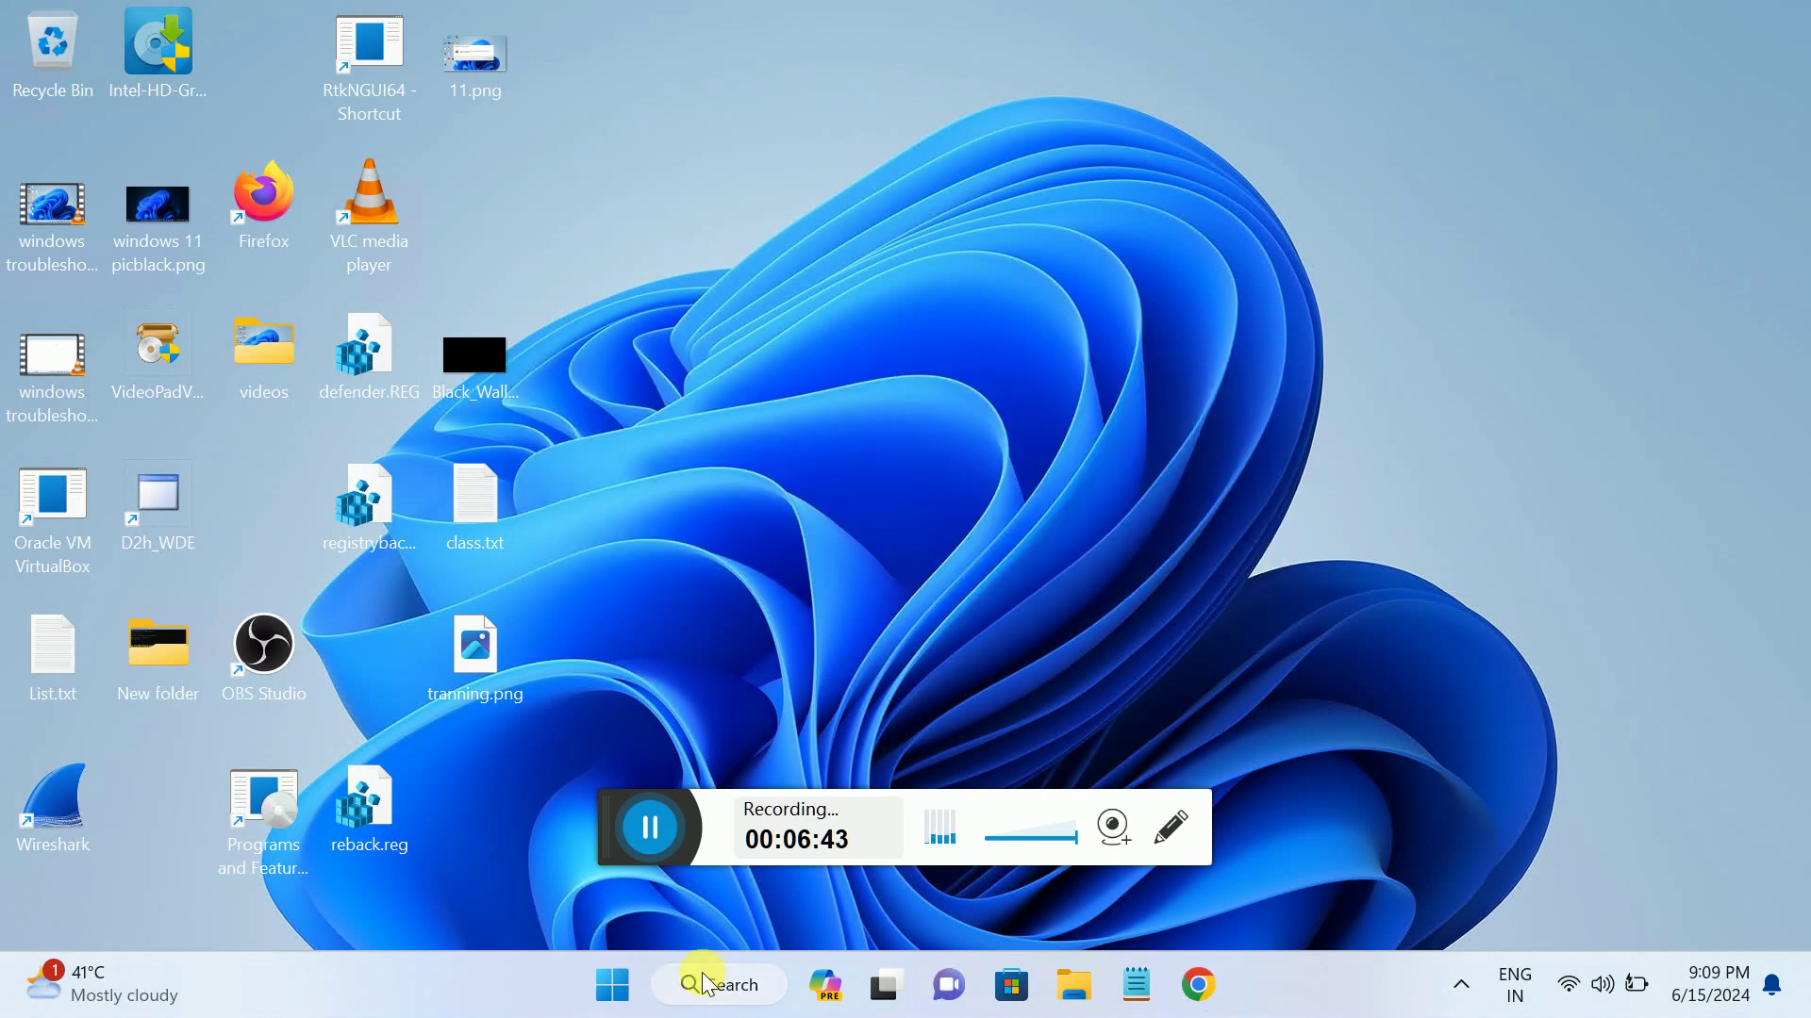
left_click(613, 988)
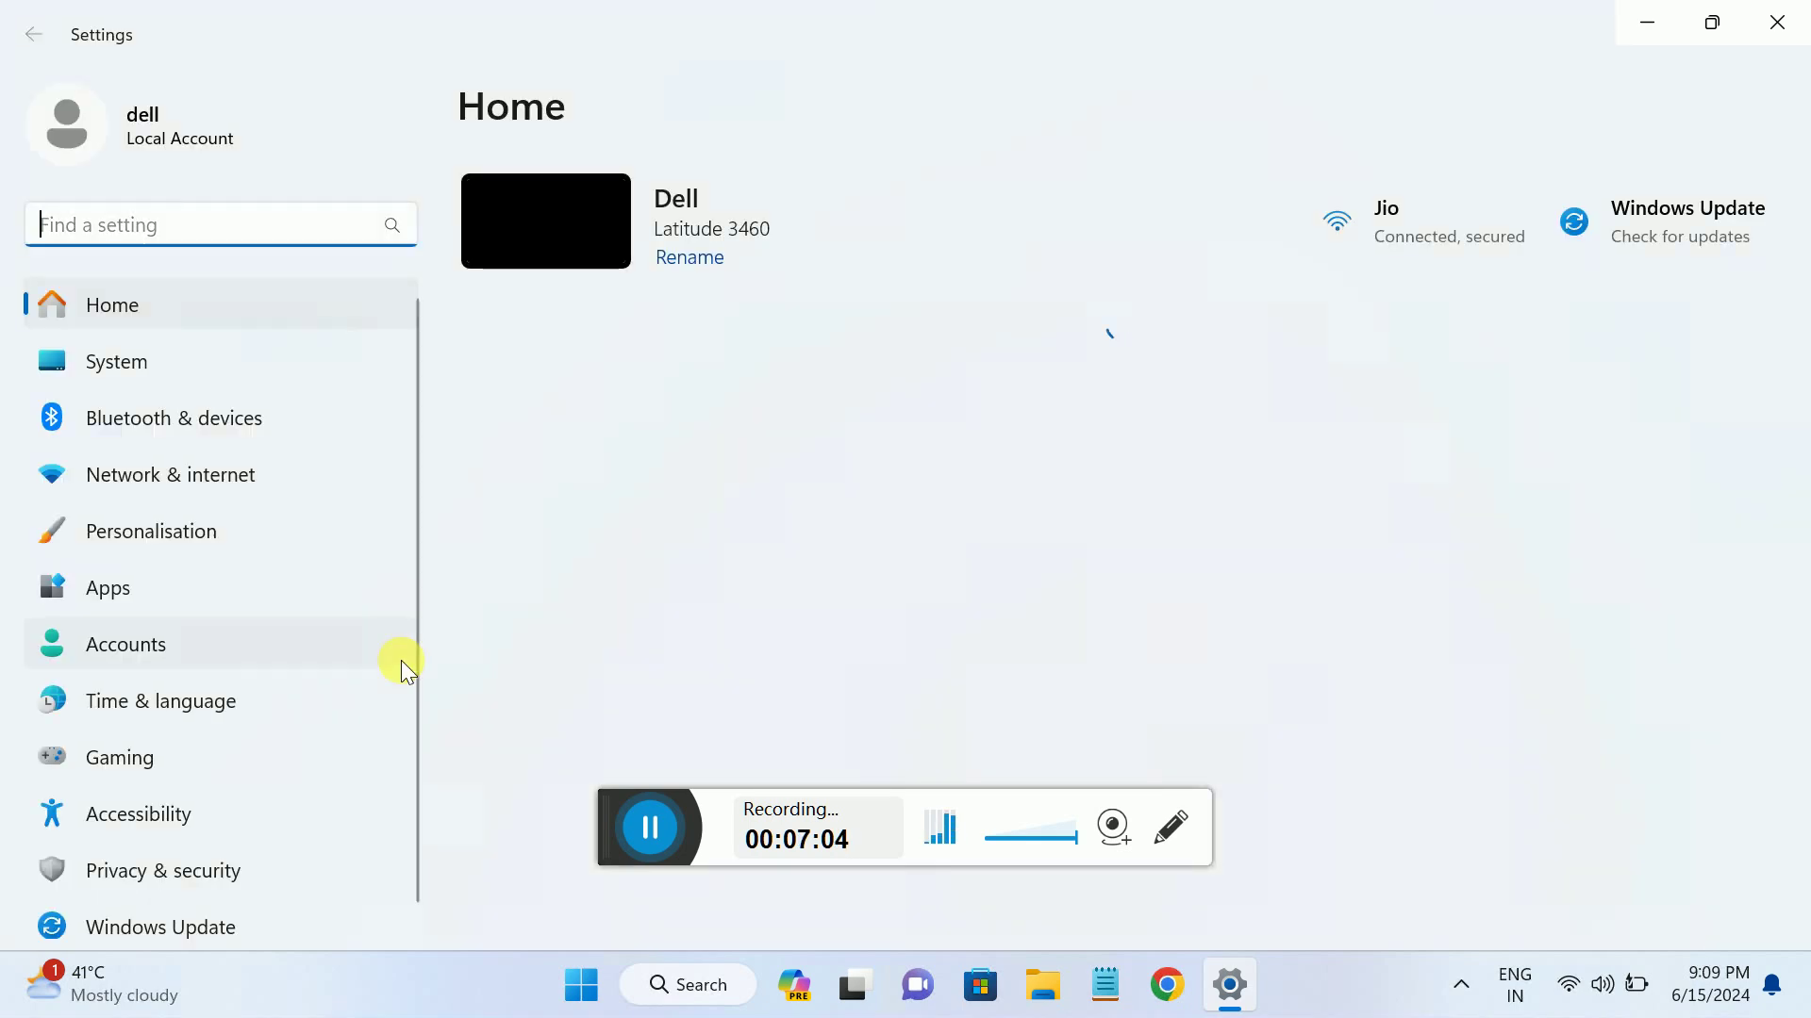
Go to Windows Update > Update history > Uninstall updates, listing KB5037591 and KB5037853.
left_click(171, 903)
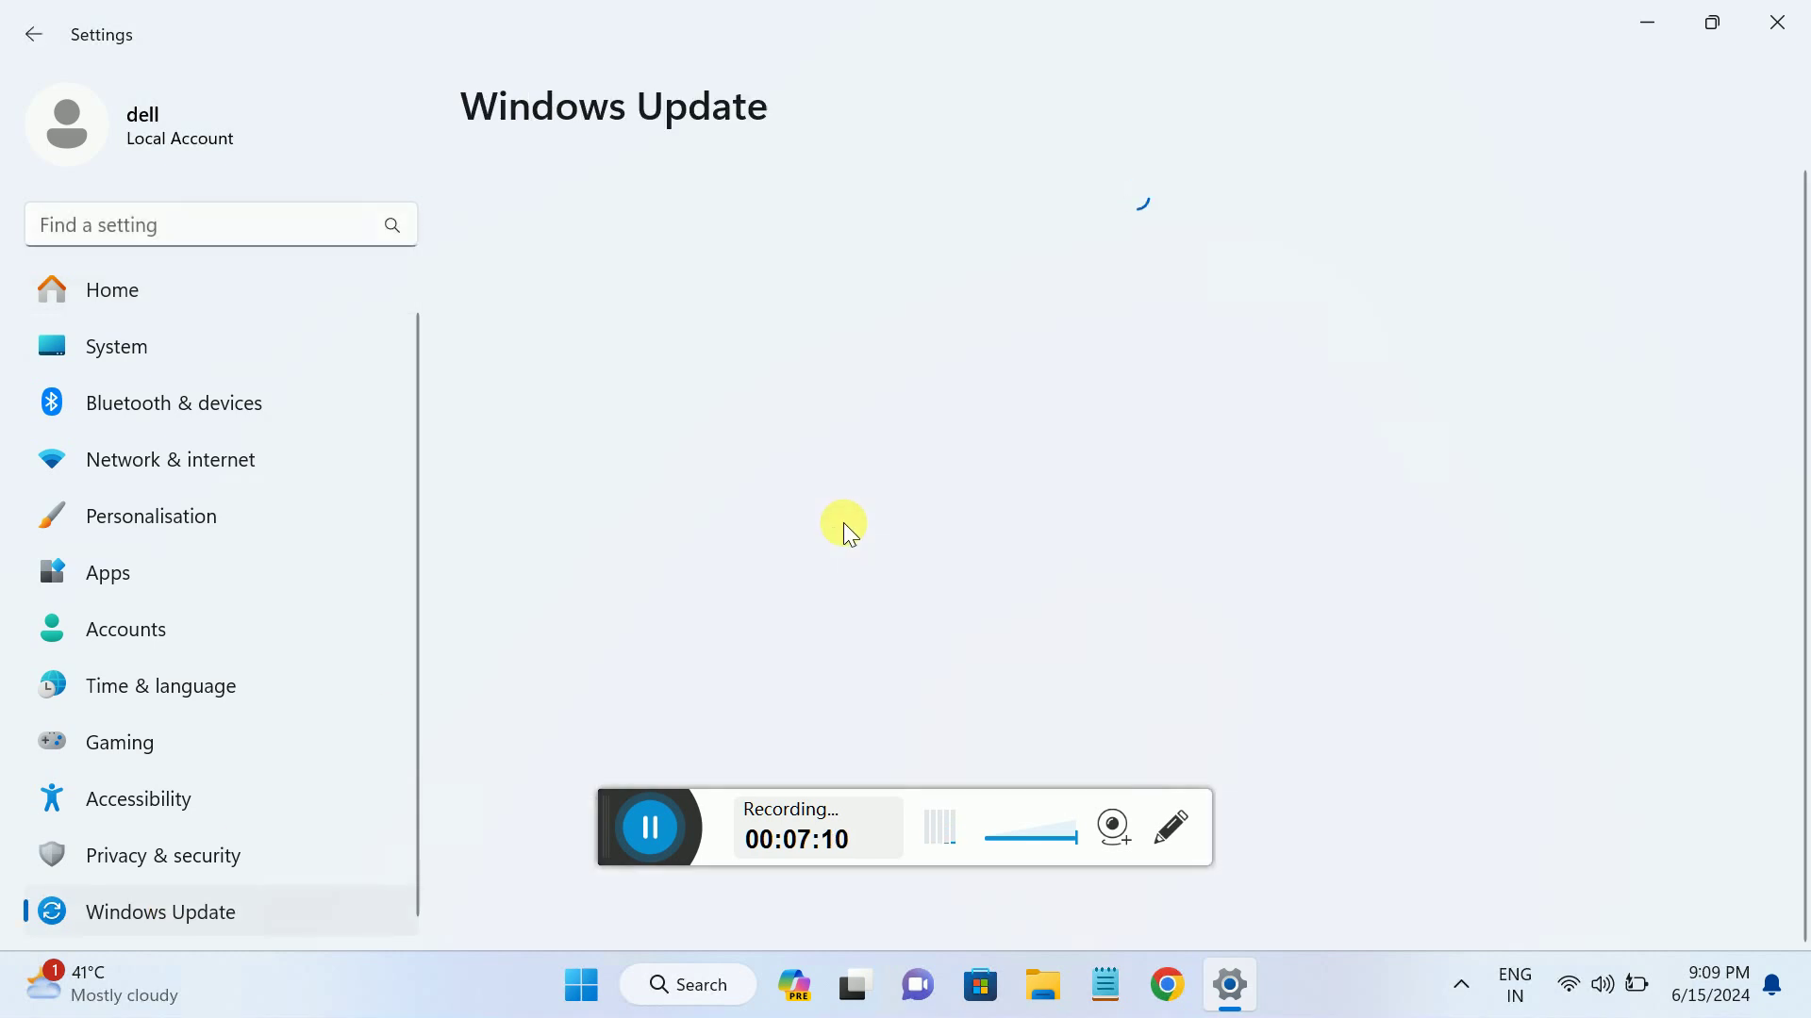
scroll(843, 522, "down", 1)
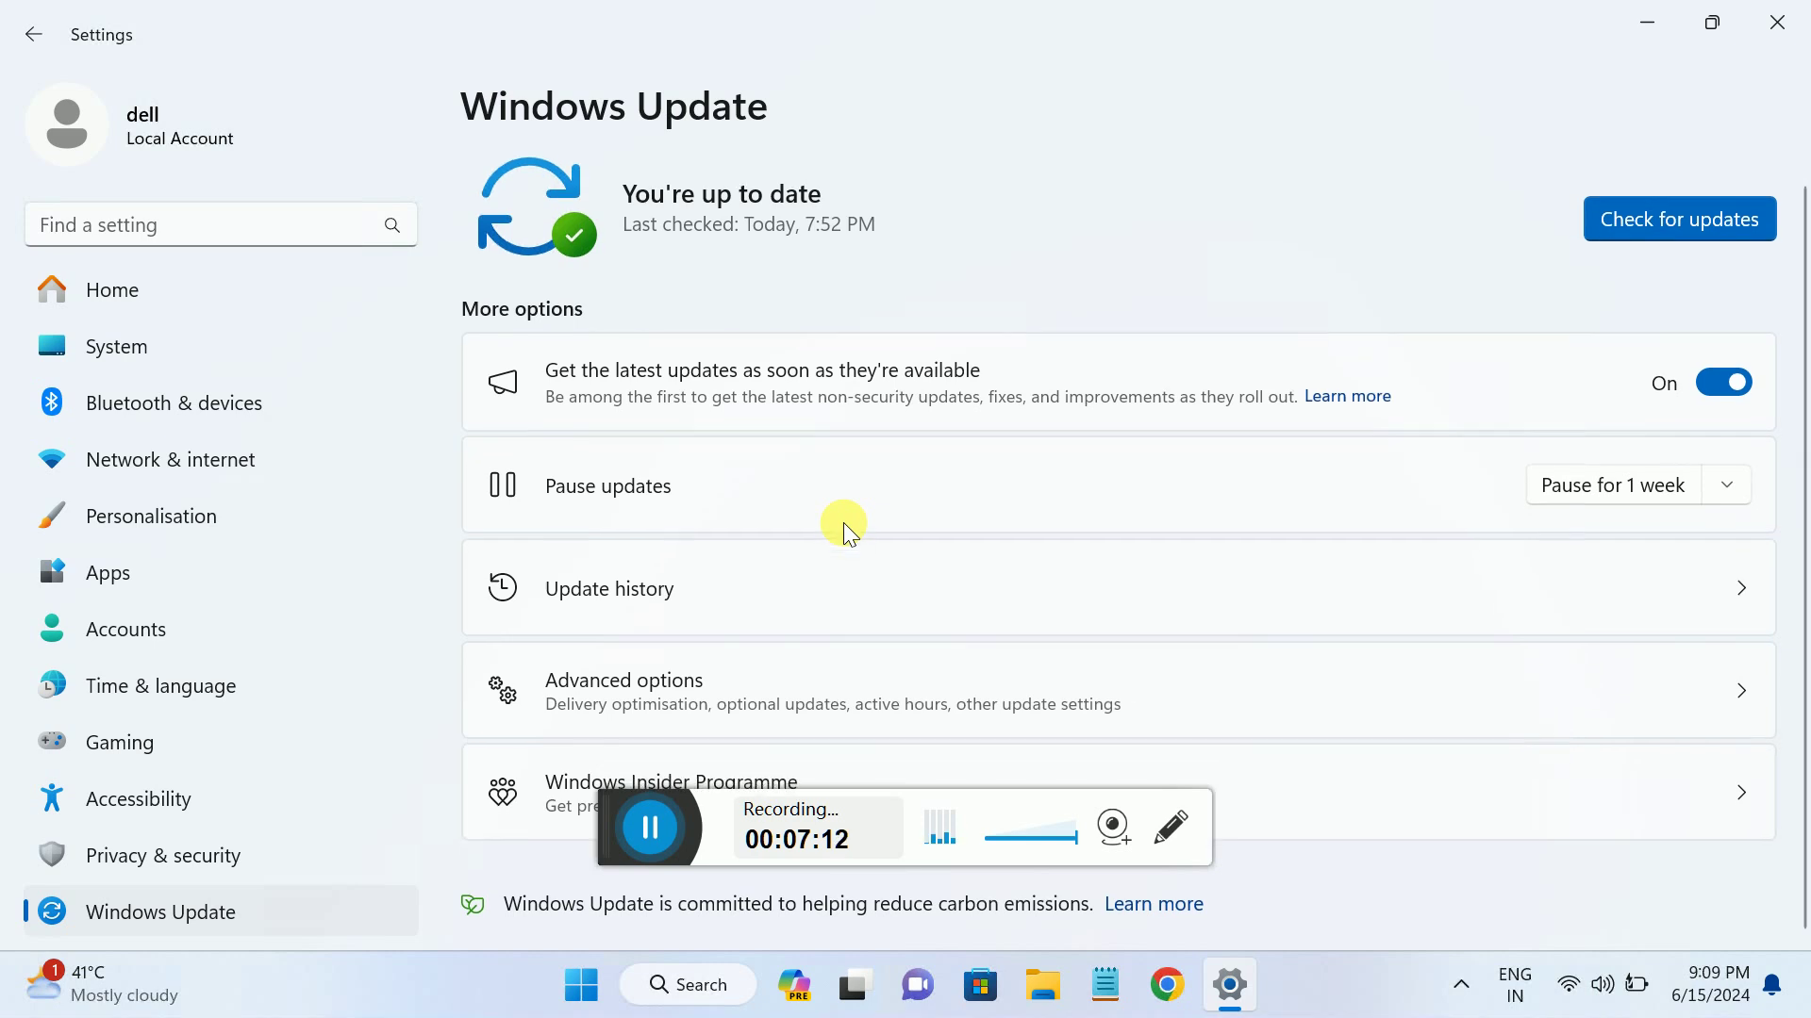
left_click(732, 579)
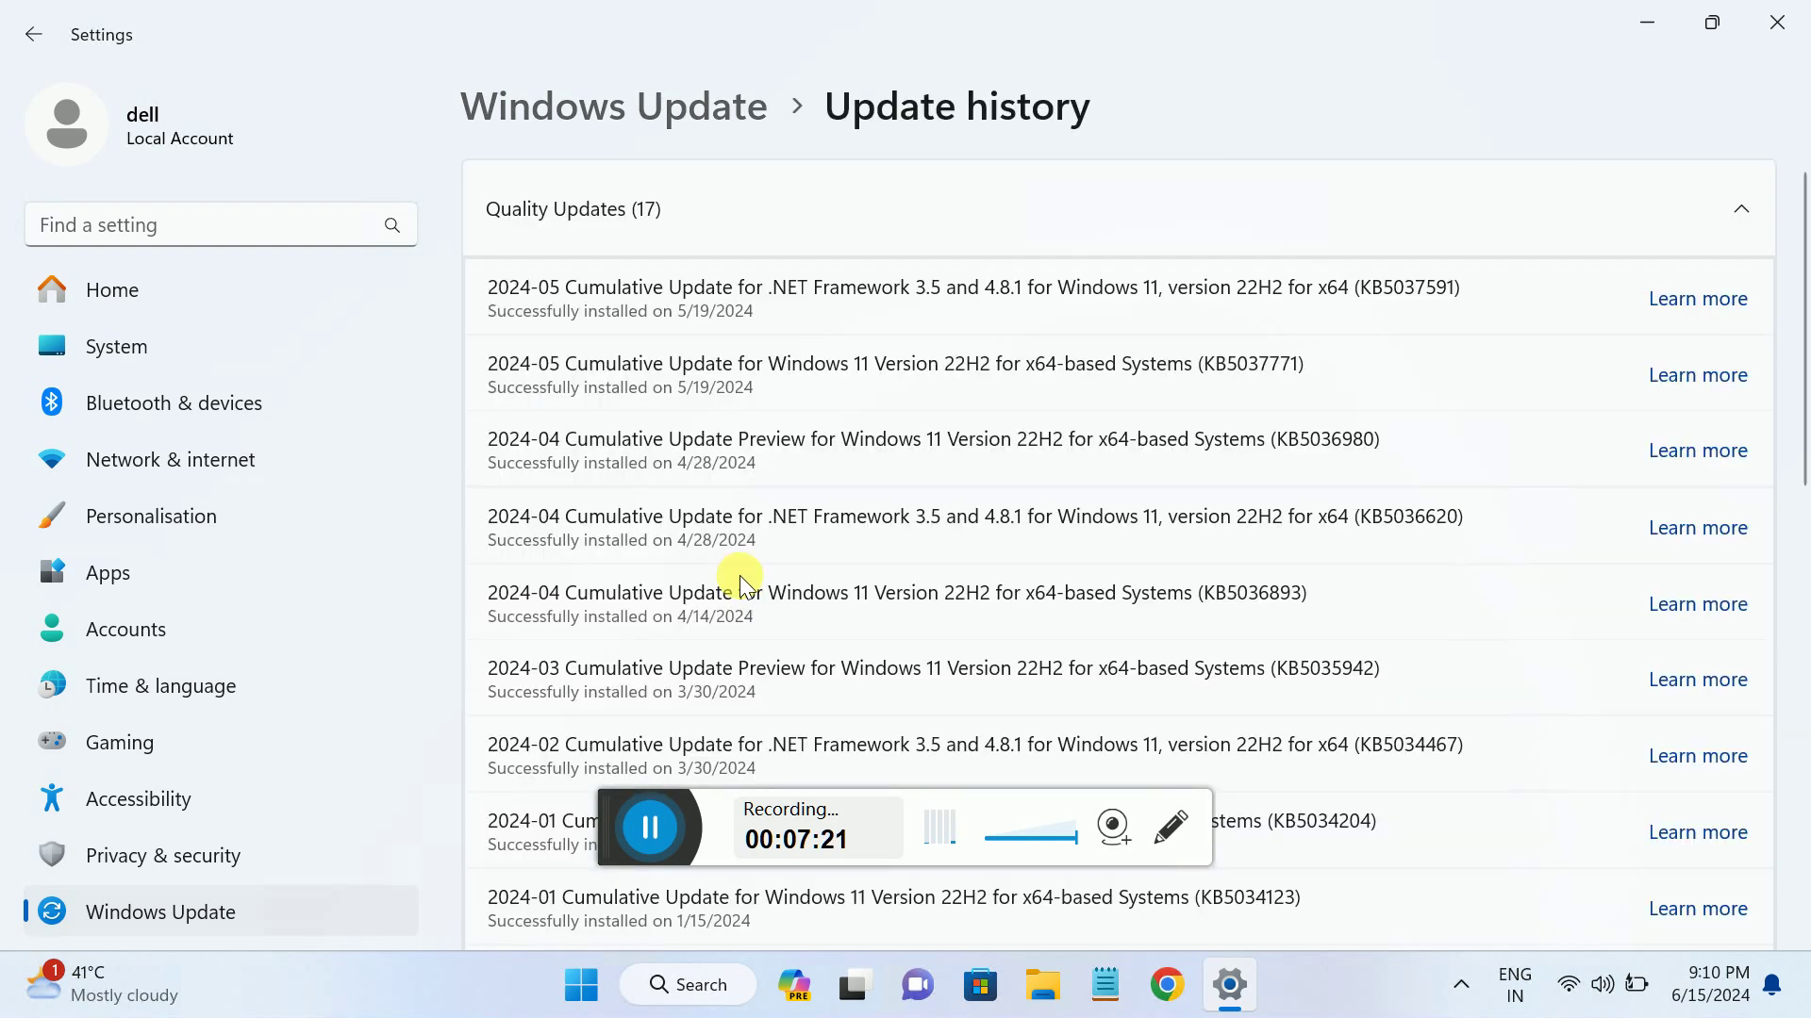
scroll(807, 541, "down", 10)
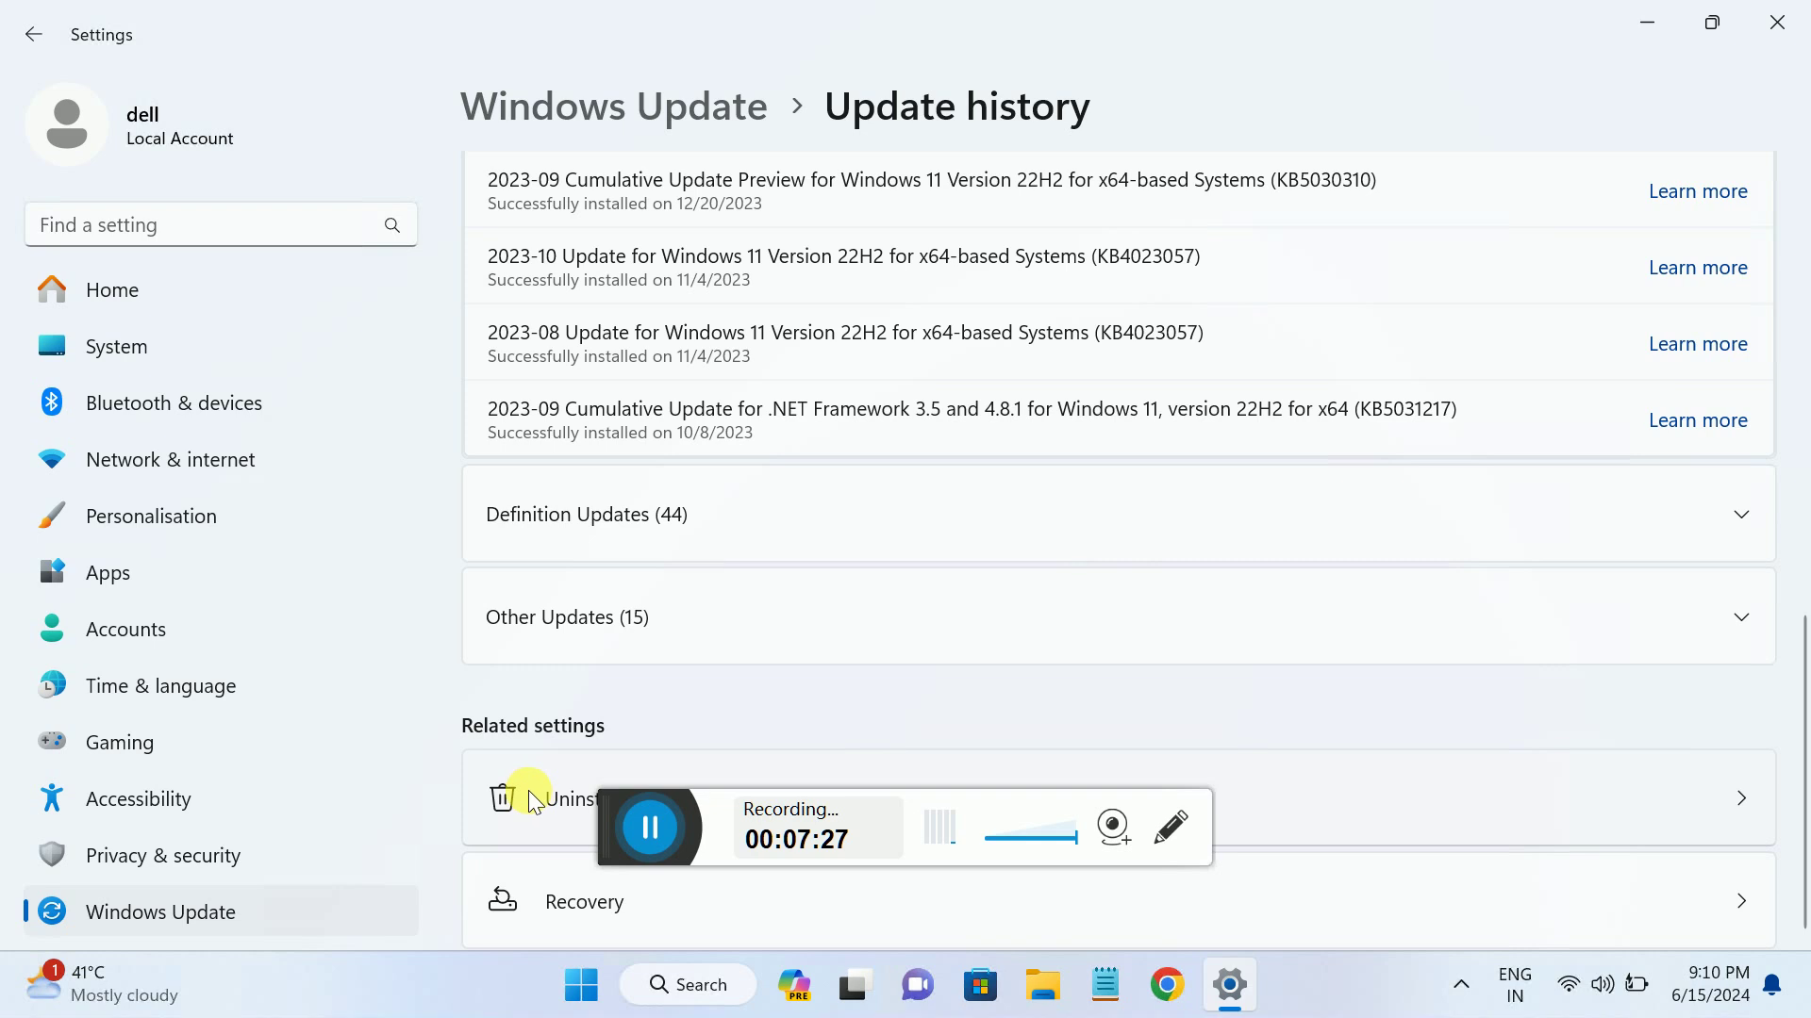
left_click(531, 799)
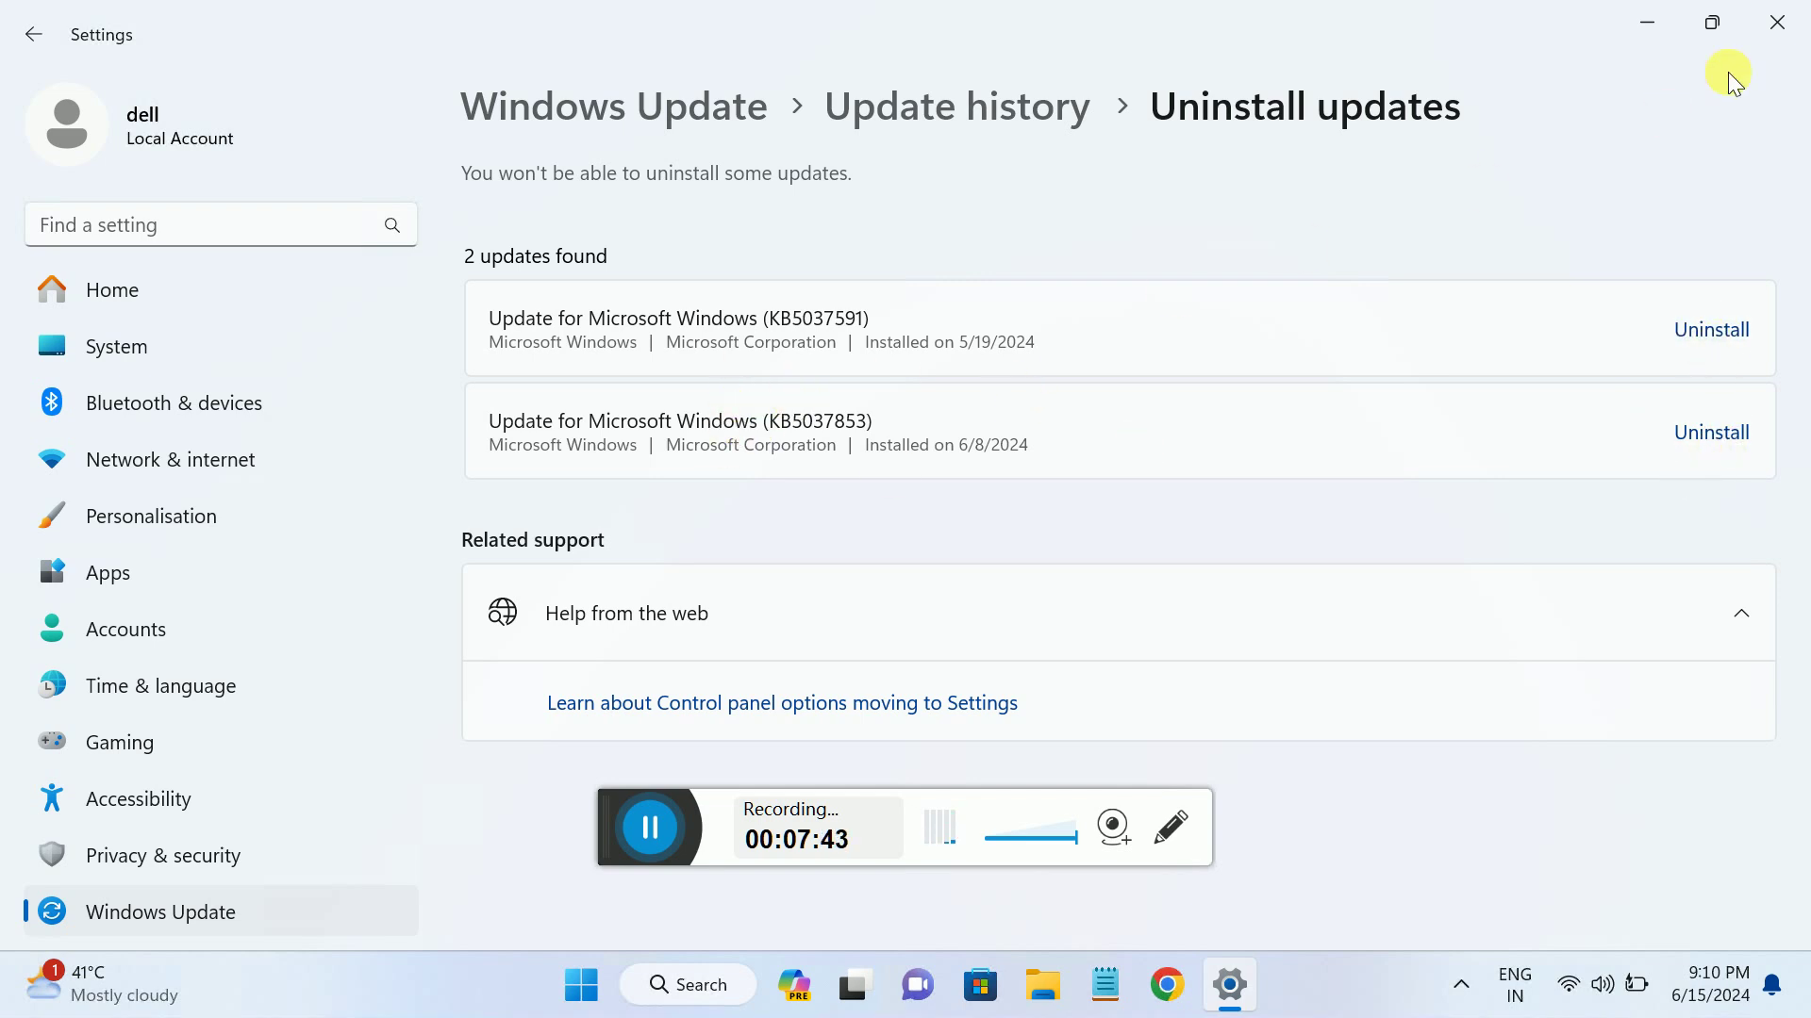
Close Settings, dismiss the Start menu, and refresh the desktop from its context menu.
left_click(1777, 22)
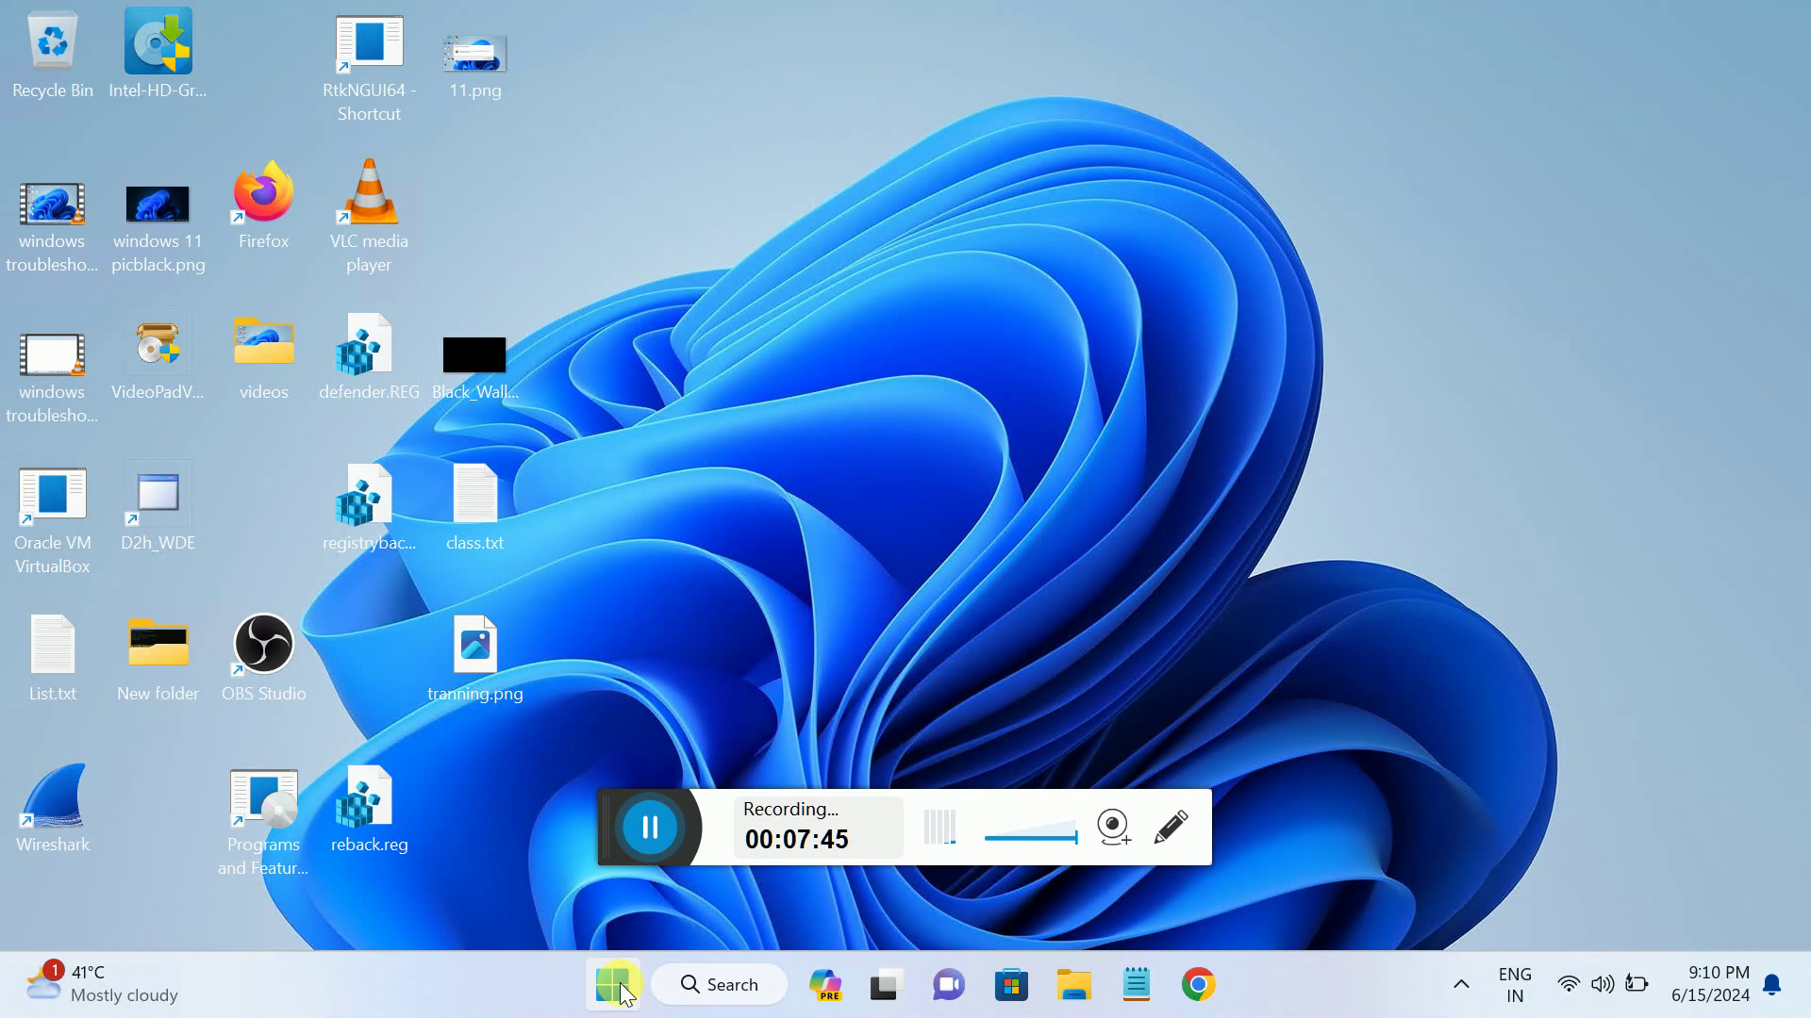
key("super")
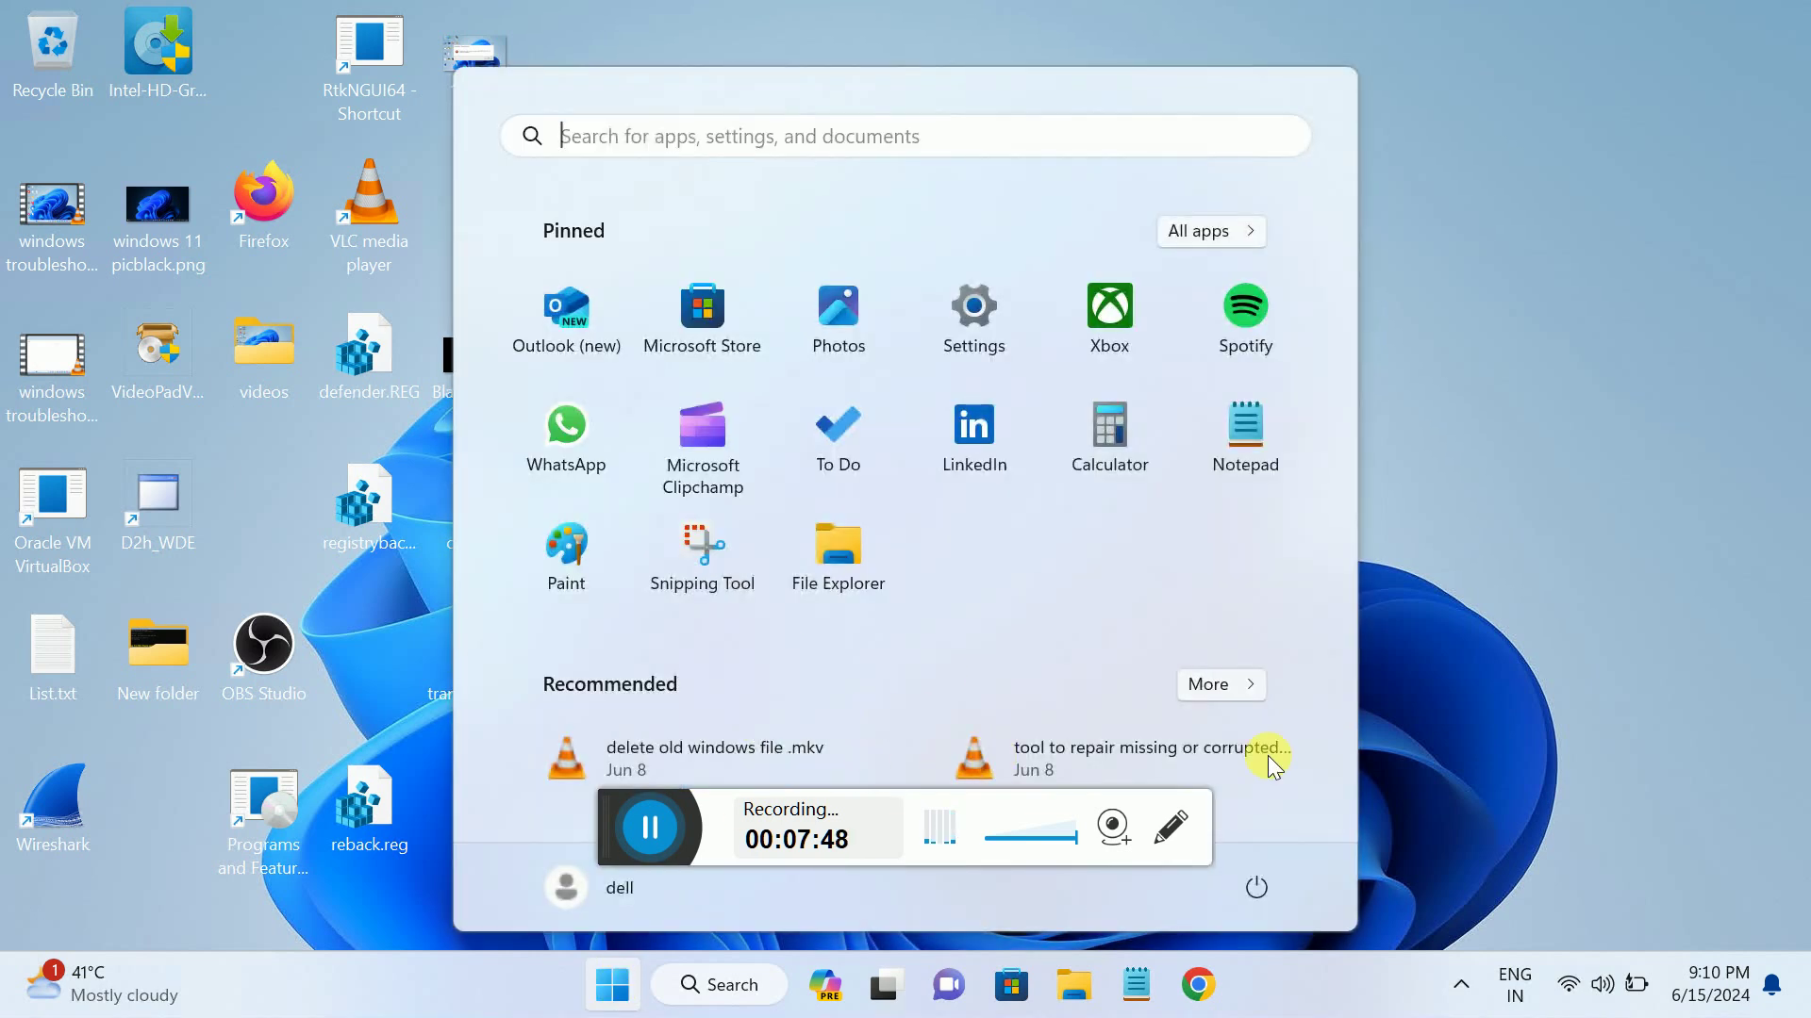
left_click(1390, 323)
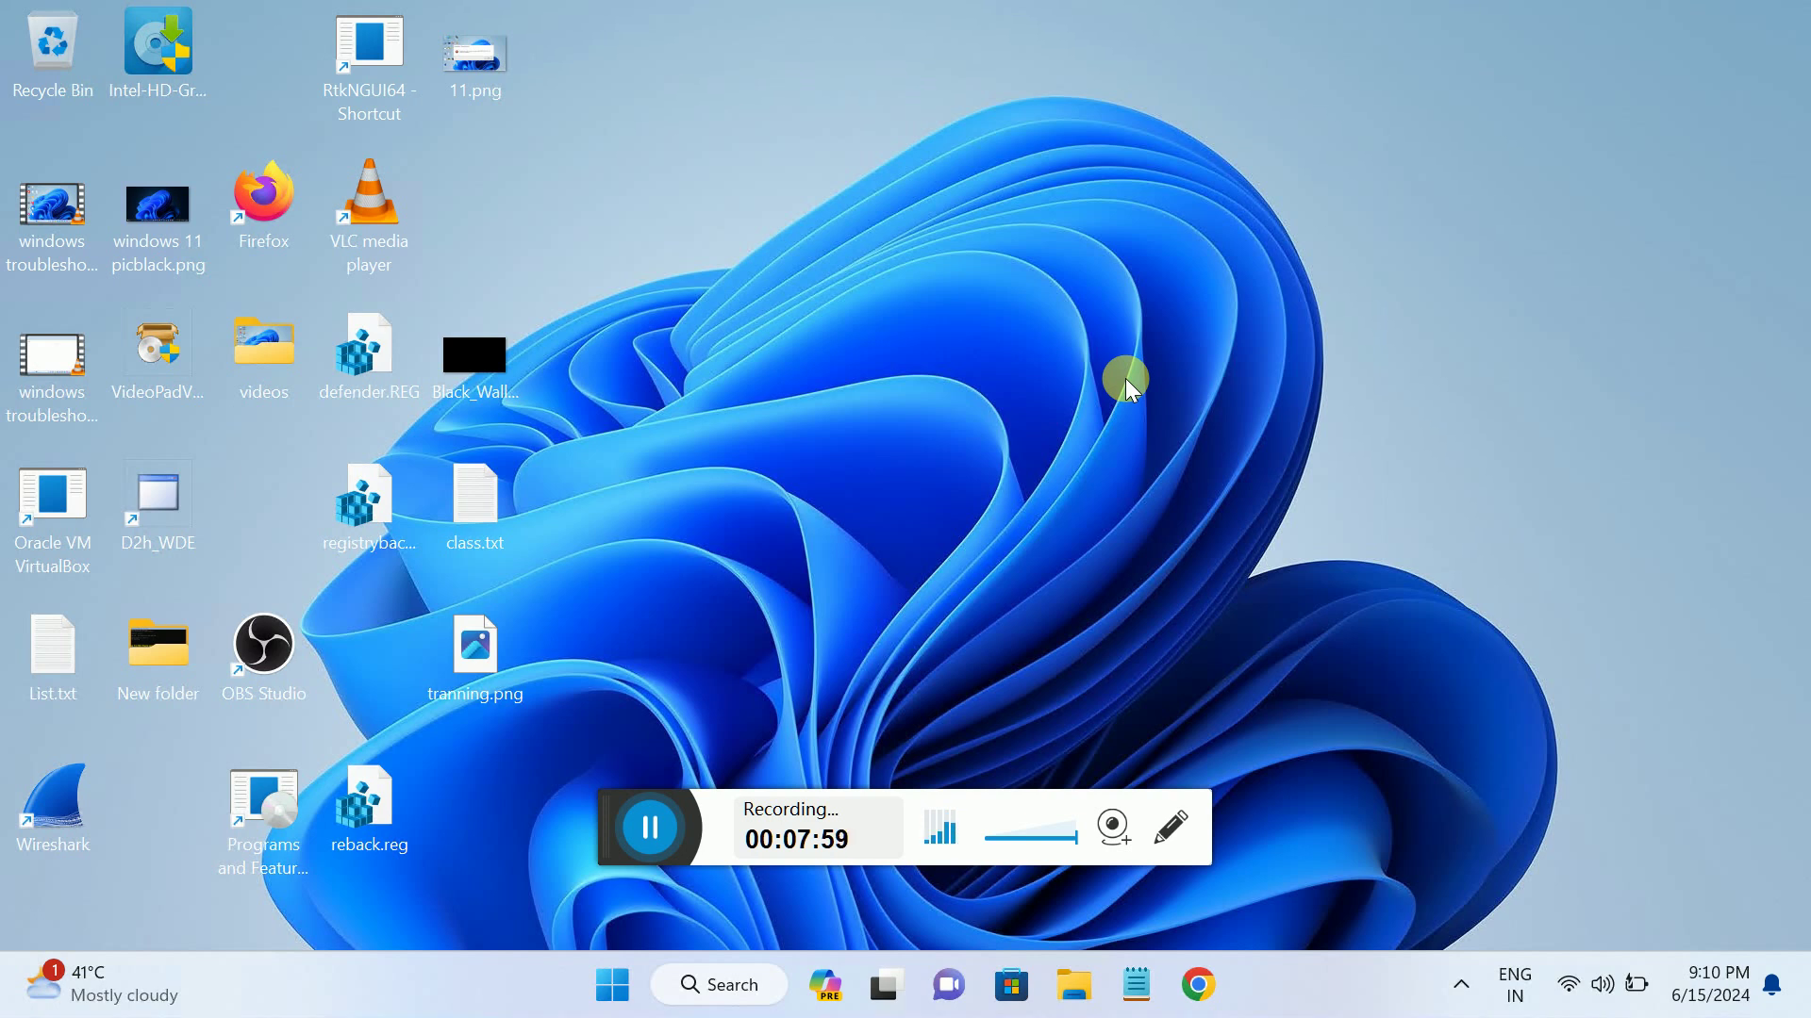
key("shift+F10")
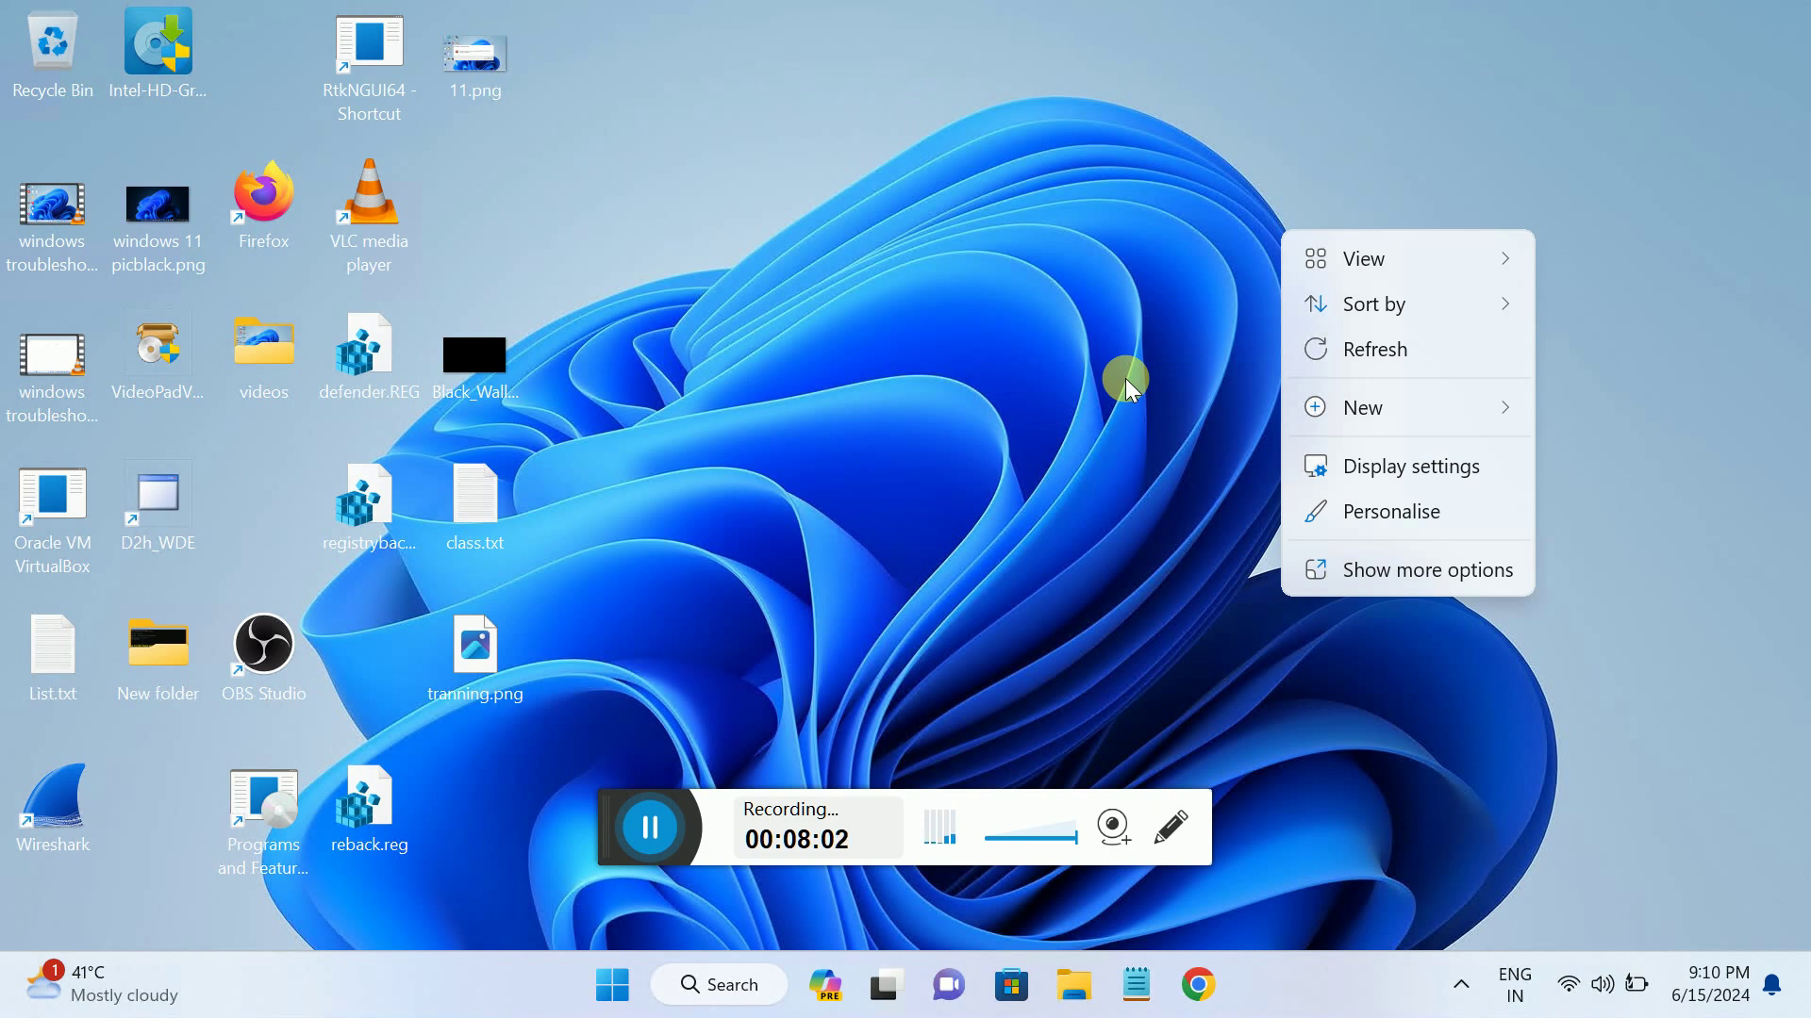
left_click(1407, 349)
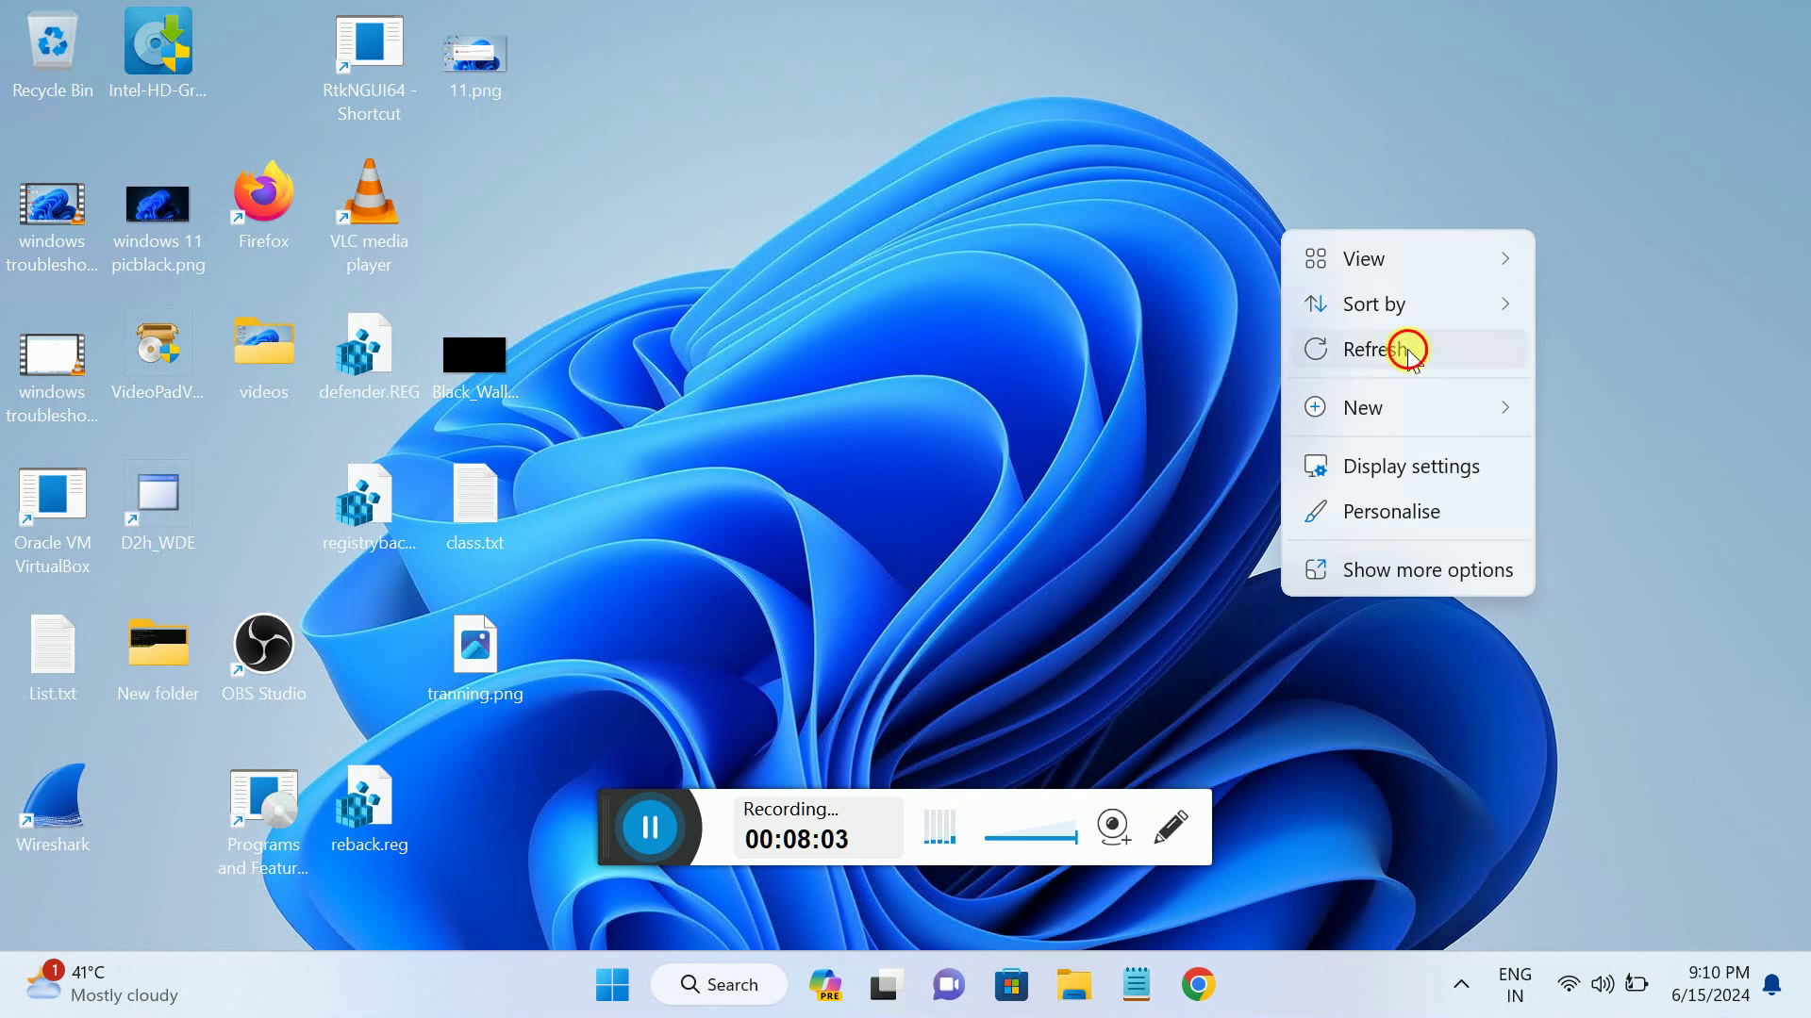